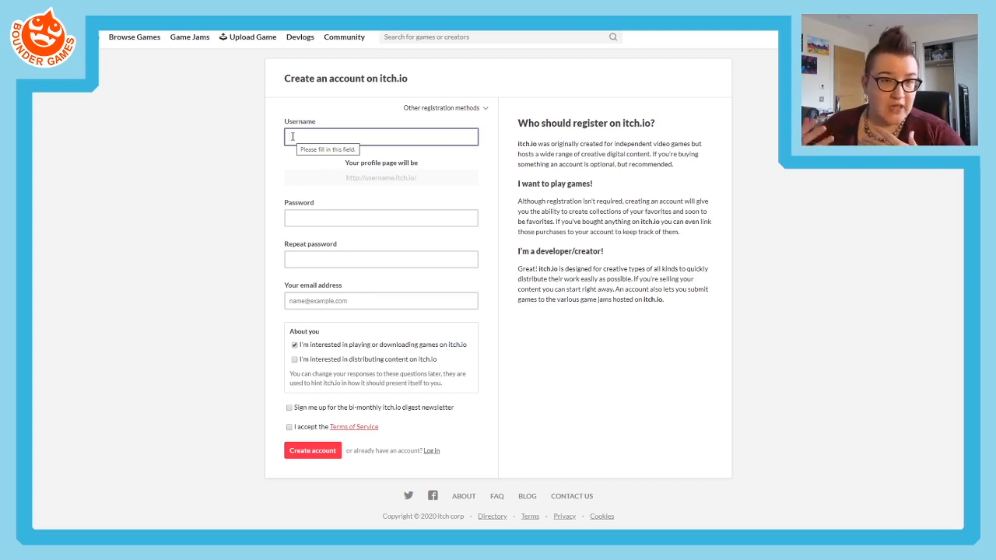
# - Enter CodingDino as the username in the account registration form
pyautogui.write('Co')
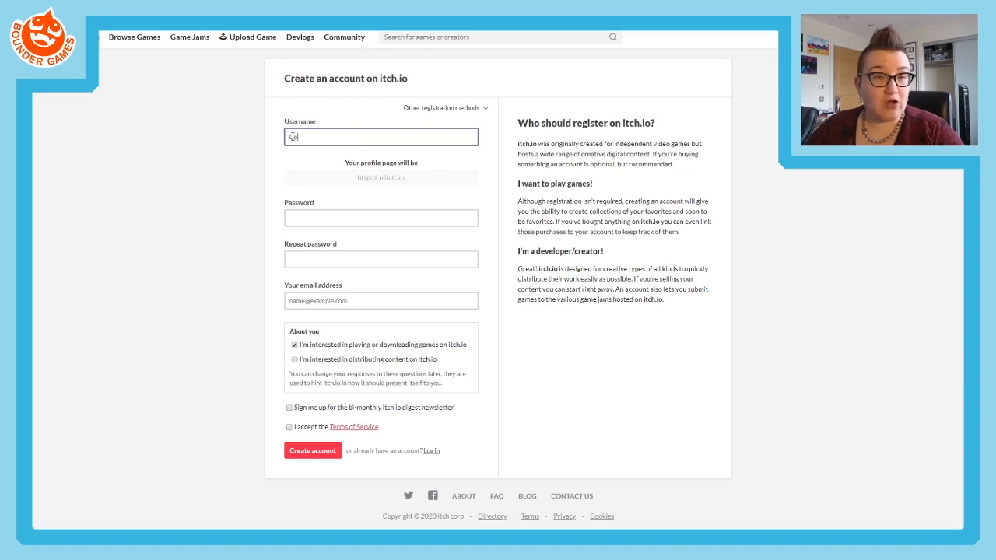
pyautogui.write('dingDino')
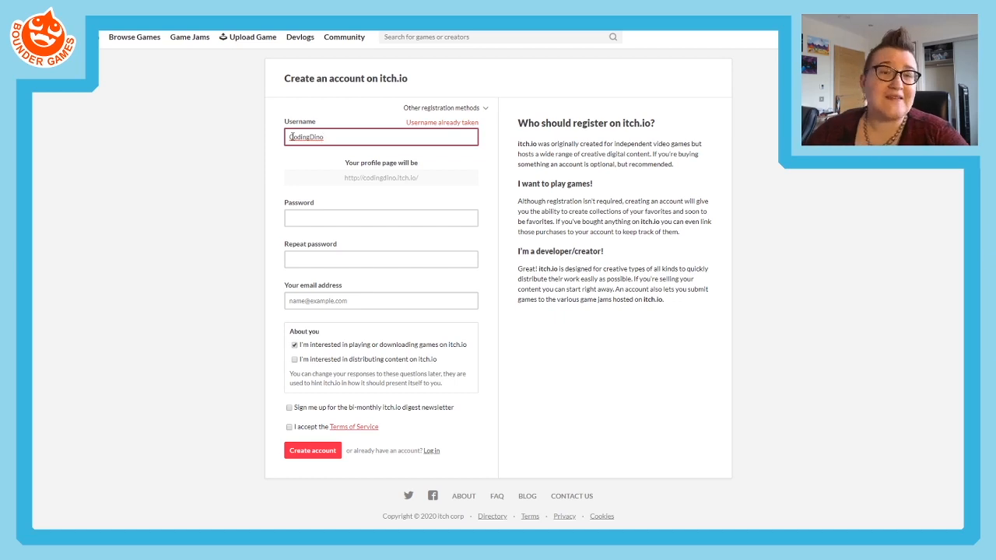
pyautogui.click(337, 212)
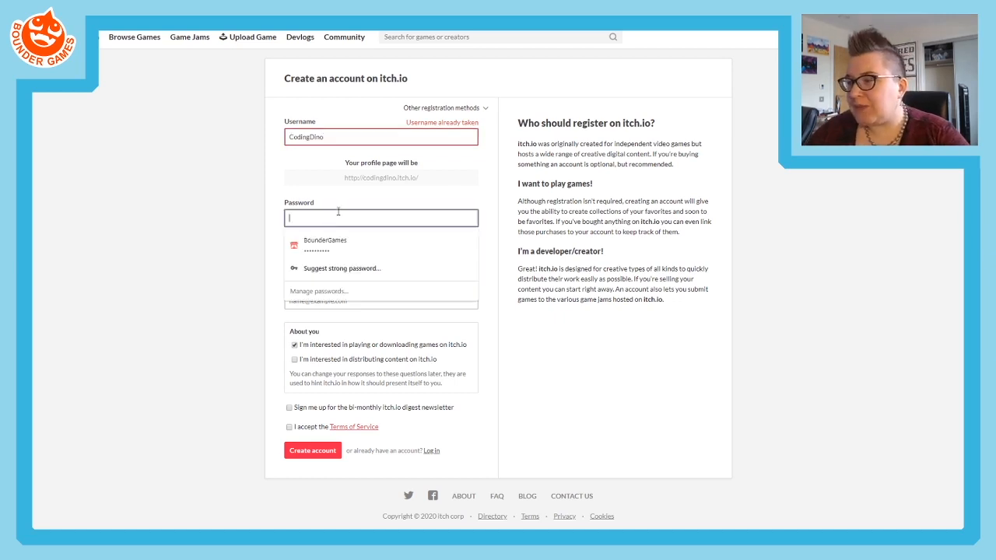
pyautogui.click(269, 186)
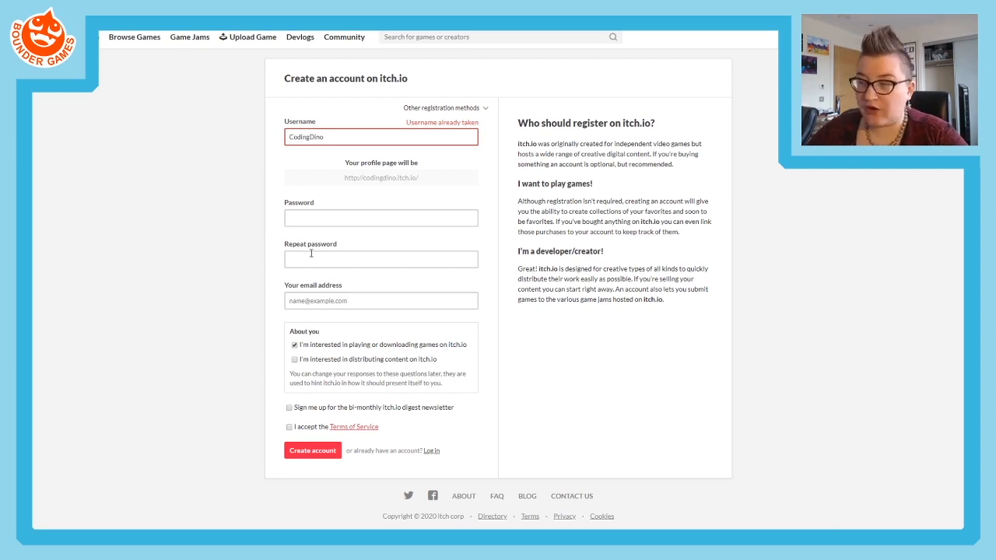
pyautogui.click(357, 300)
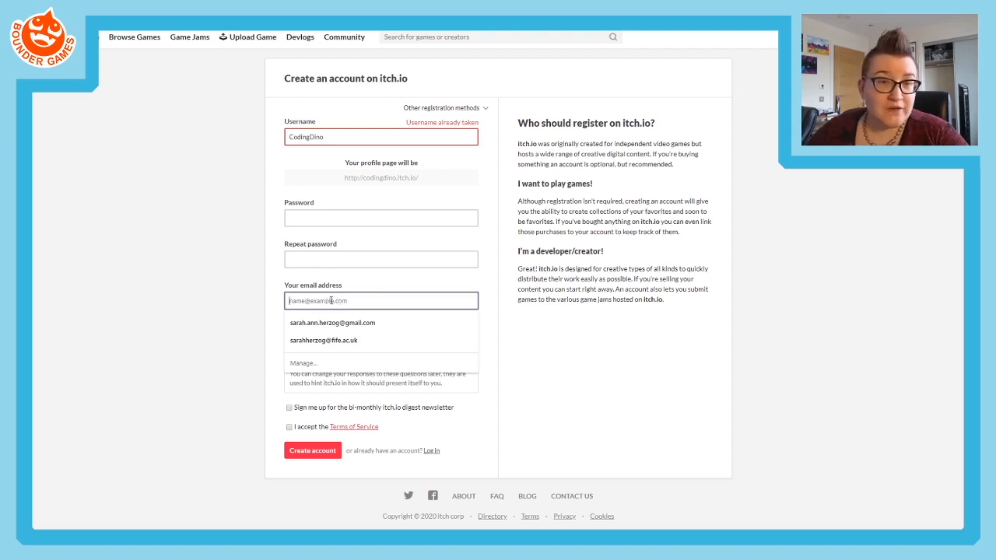
pyautogui.click(178, 308)
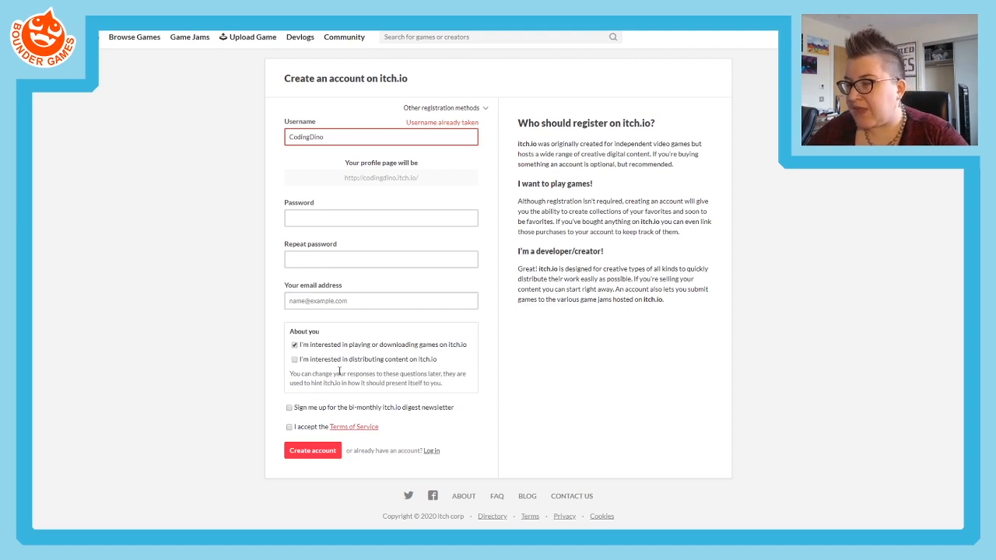
# - Mark interest in distributing content on itch.io and accept the Terms of Service
pyautogui.click(294, 360)
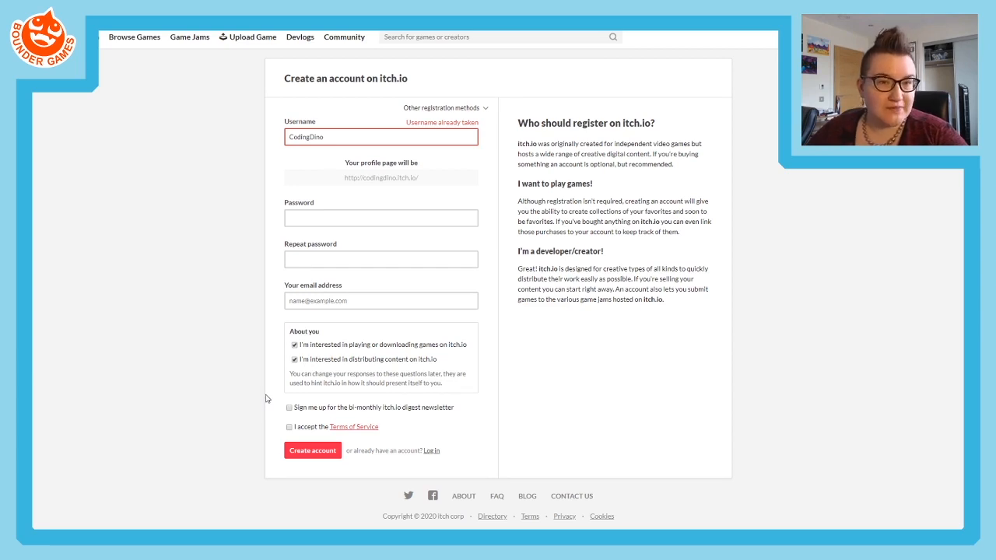
pyautogui.click(288, 427)
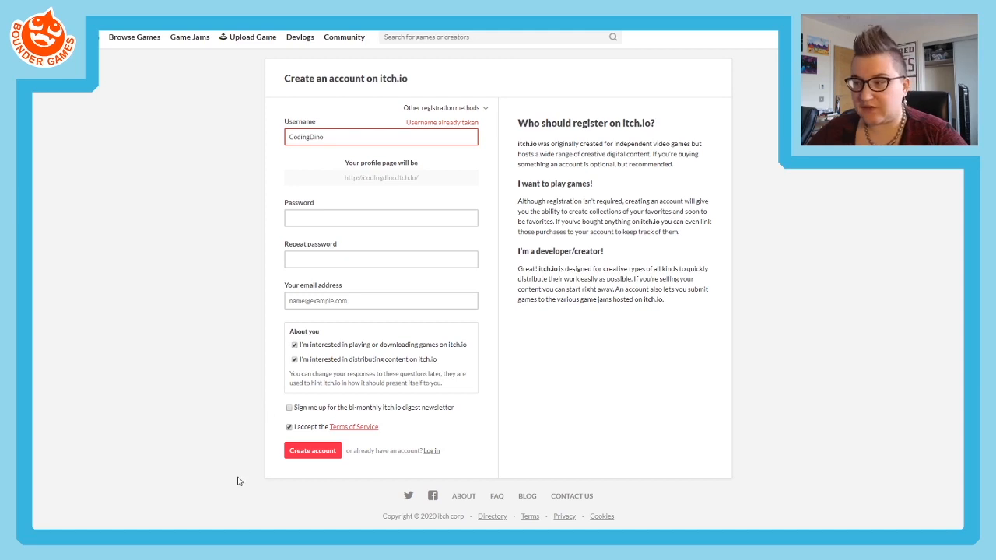
# - Enter and repeat the account password, and fill in the email address with the first saved suggestion
pyautogui.click(301, 216)
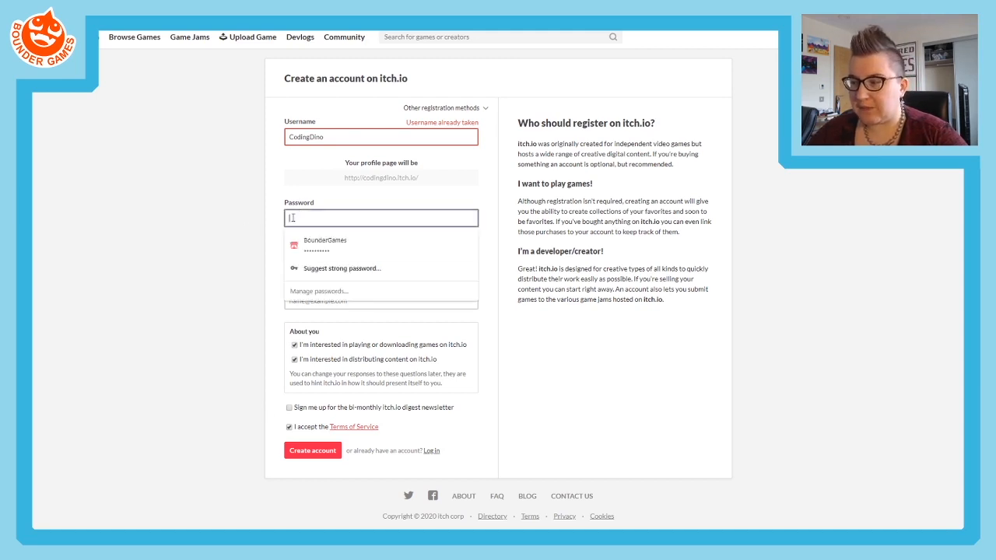
pyautogui.write('********')
pyautogui.press('Tab')
pyautogui.write('*******')
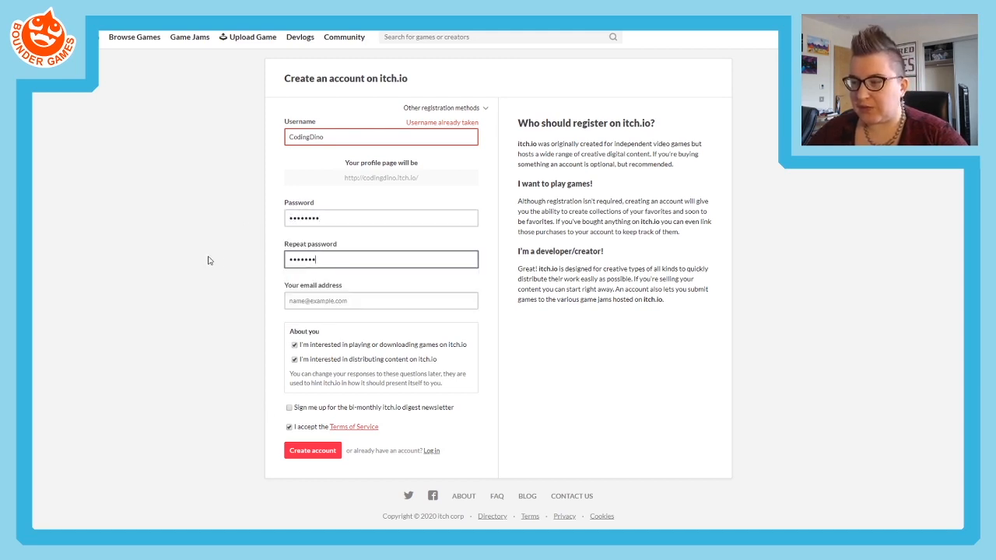
pyautogui.write('*')
pyautogui.click(233, 322)
pyautogui.click(317, 298)
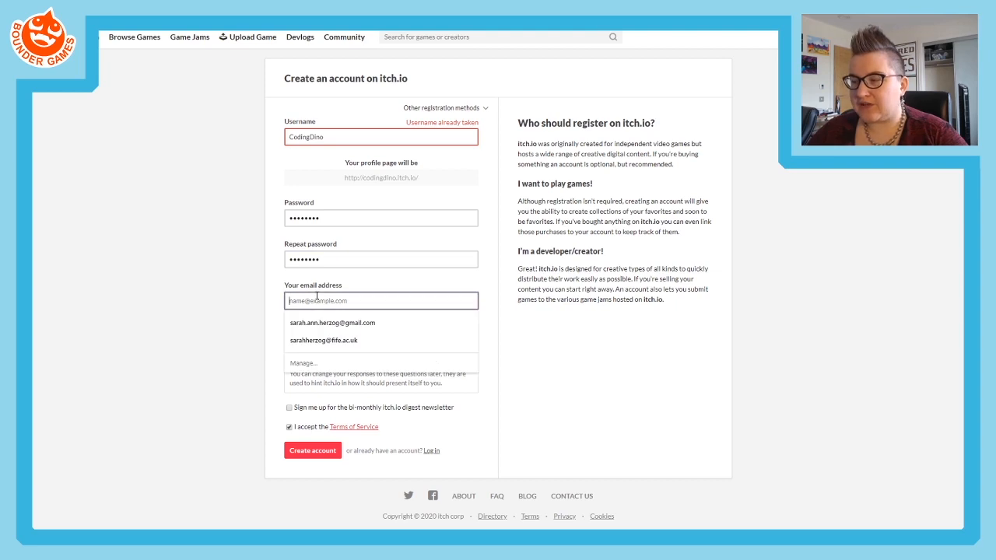
pyautogui.click(319, 323)
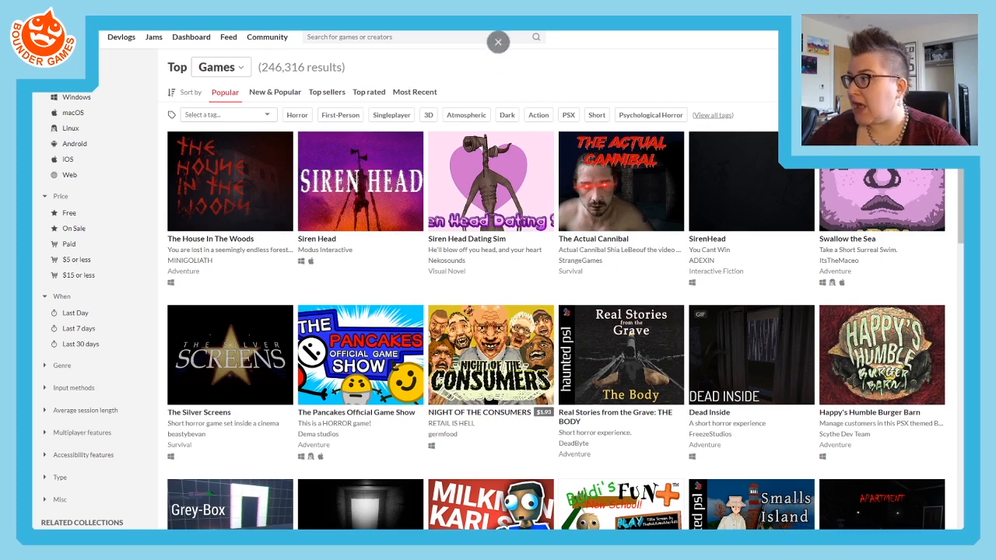
# - View the account's public profile page, its profile editing page and the biography text
pyautogui.click(941, 38)
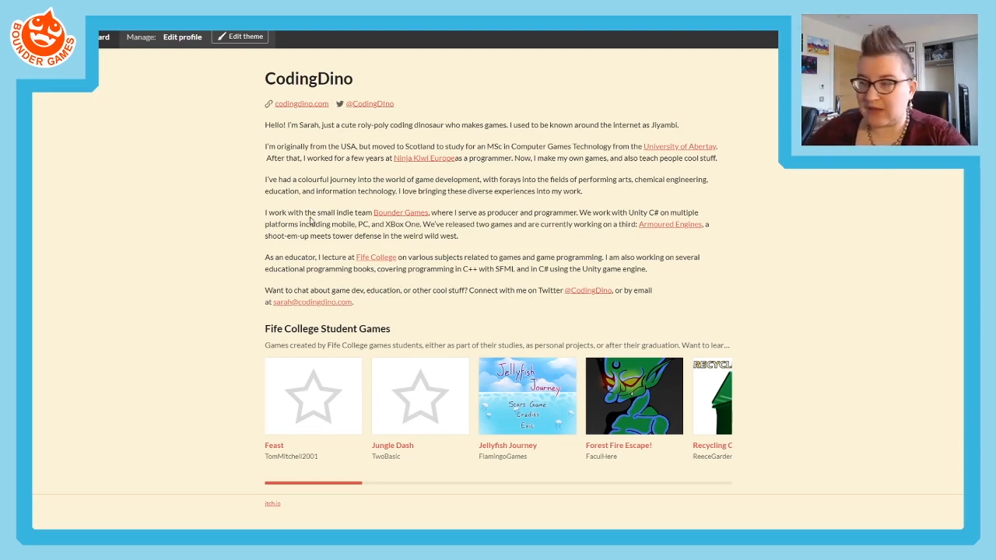
pyautogui.click(181, 39)
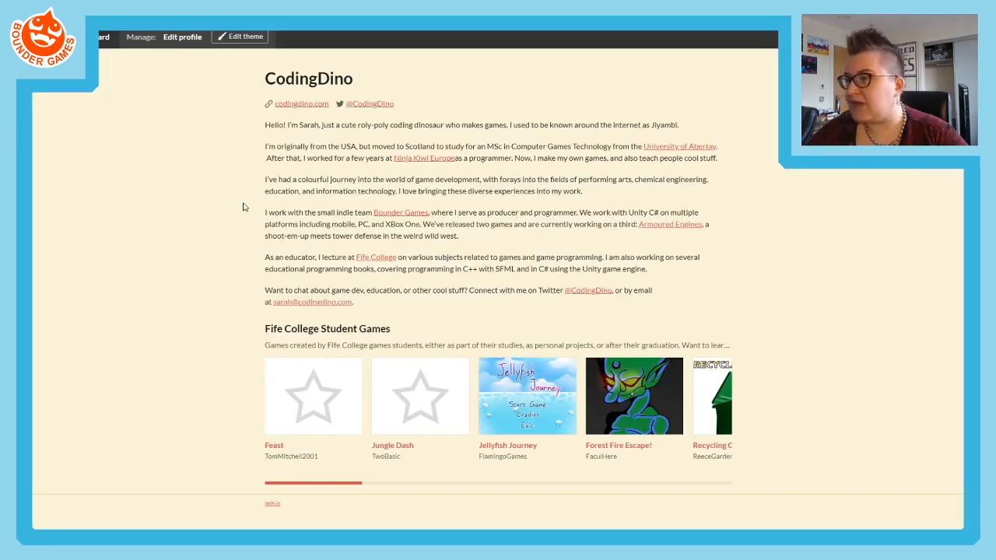
pyautogui.moveTo(266, 146); pyautogui.dragTo(515, 189)
pyautogui.click(515, 188)
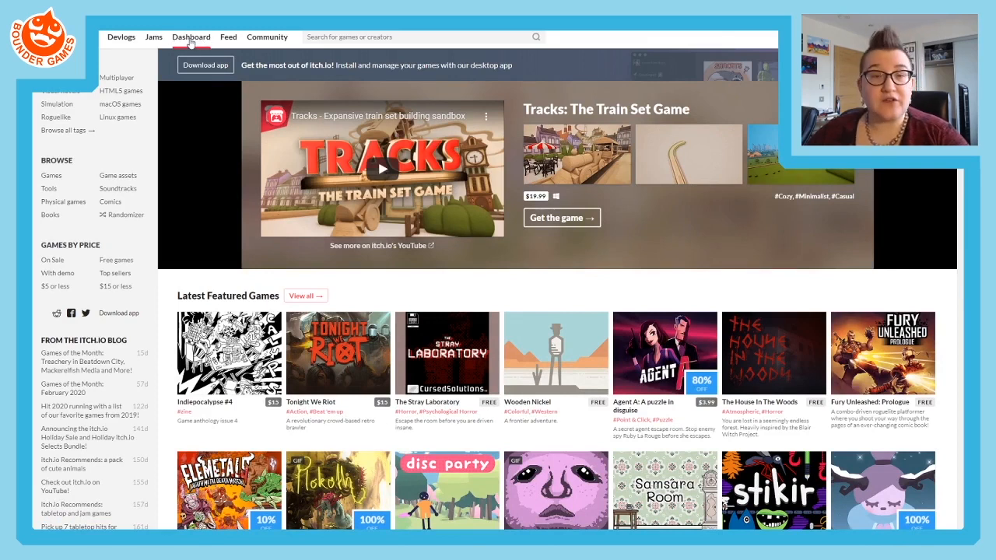
# - Start a new project from the creator dashboard
pyautogui.click(191, 39)
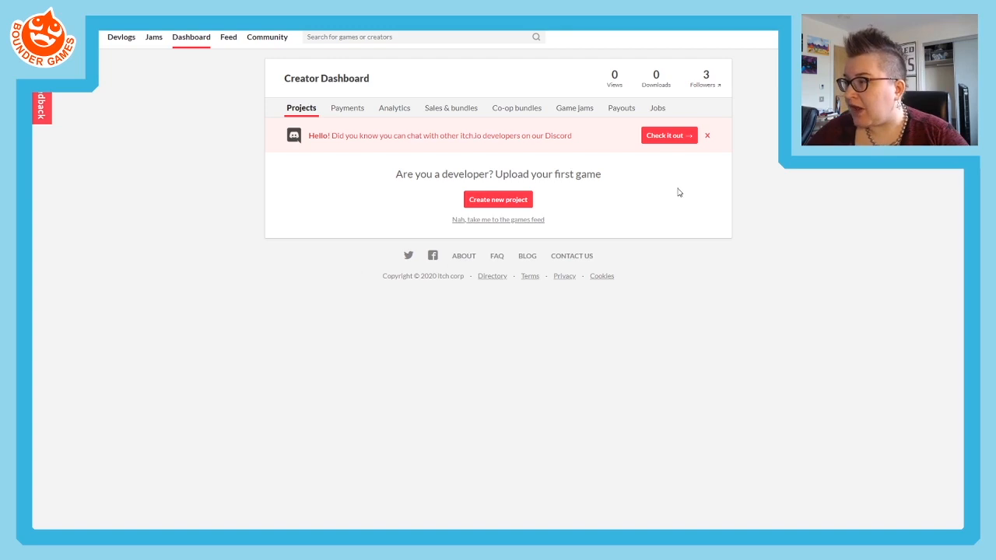
pyautogui.click(473, 202)
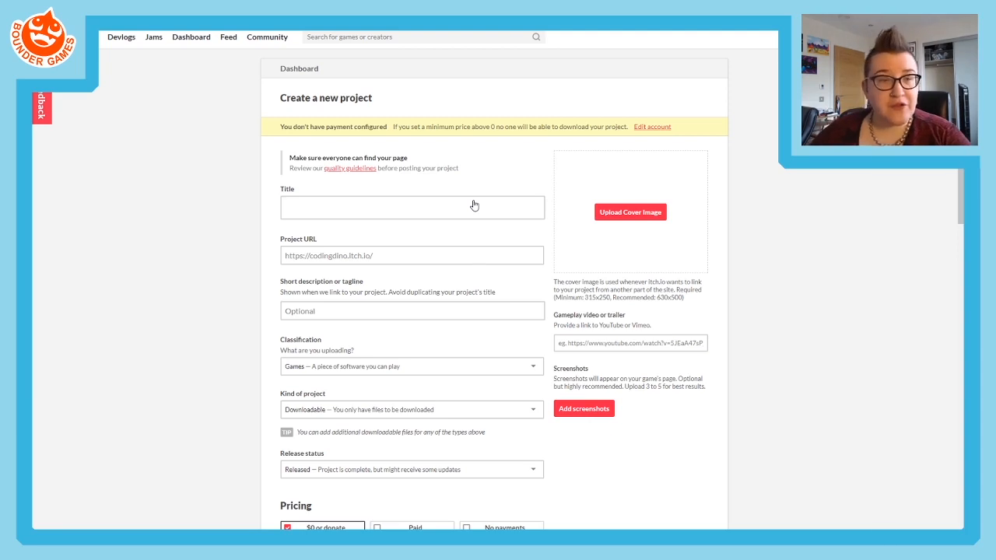
# - Enter My Cool Game as the project title
pyautogui.click(352, 207)
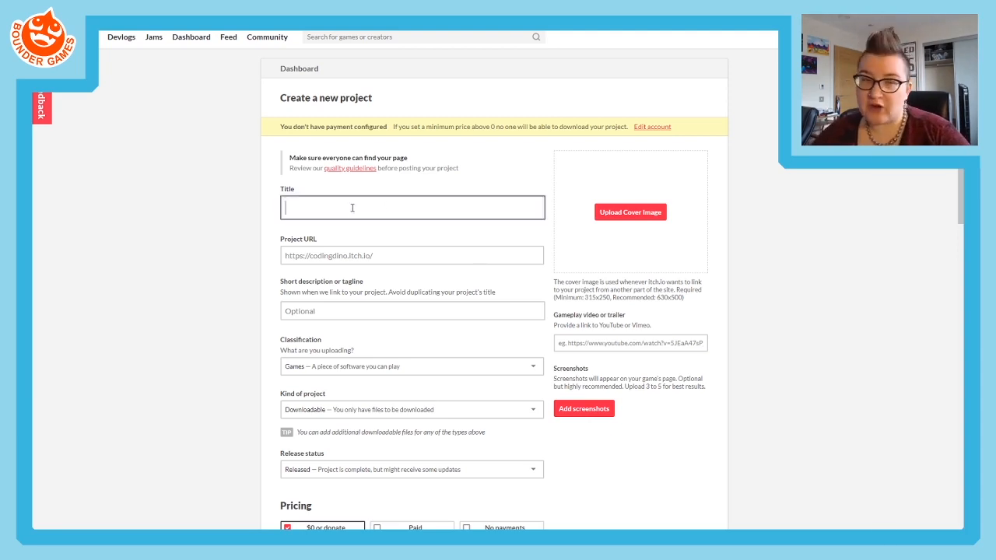
pyautogui.write('My ')
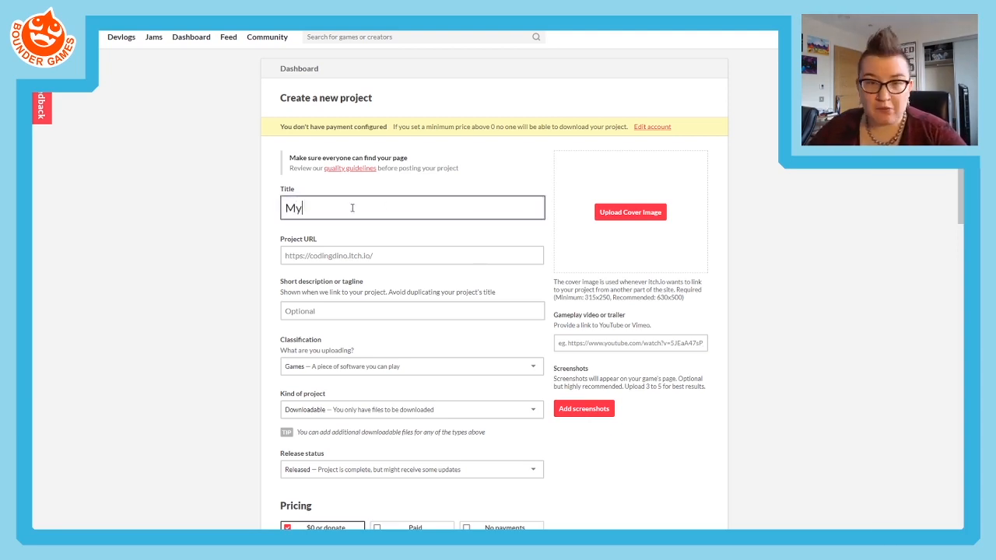
pyautogui.write('Cool Game')
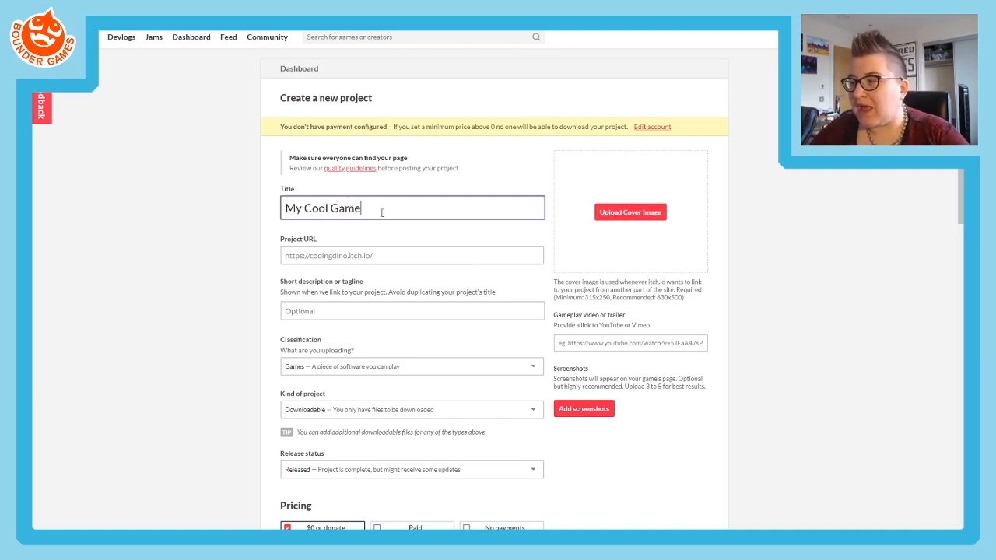
# - Replace the project title with Pantheon and have the project URL filled in as pantheon
pyautogui.moveTo(382, 213); pyautogui.dragTo(116, 200)
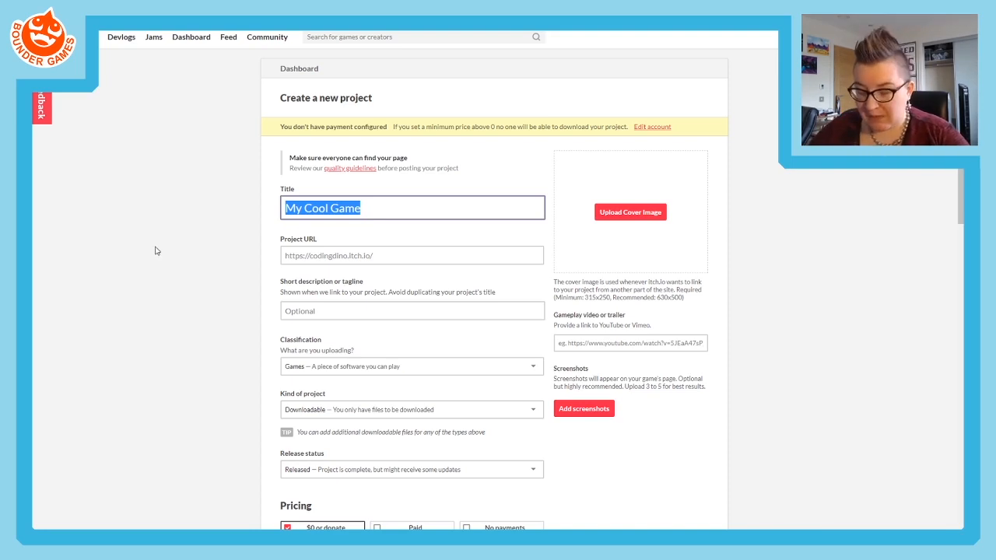
pyautogui.write('Pantheon')
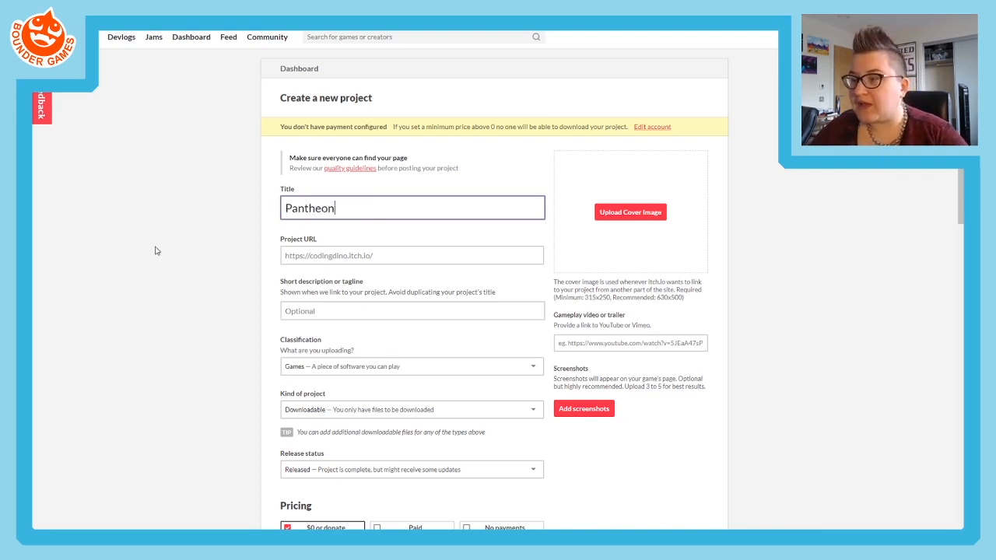
pyautogui.click(397, 259)
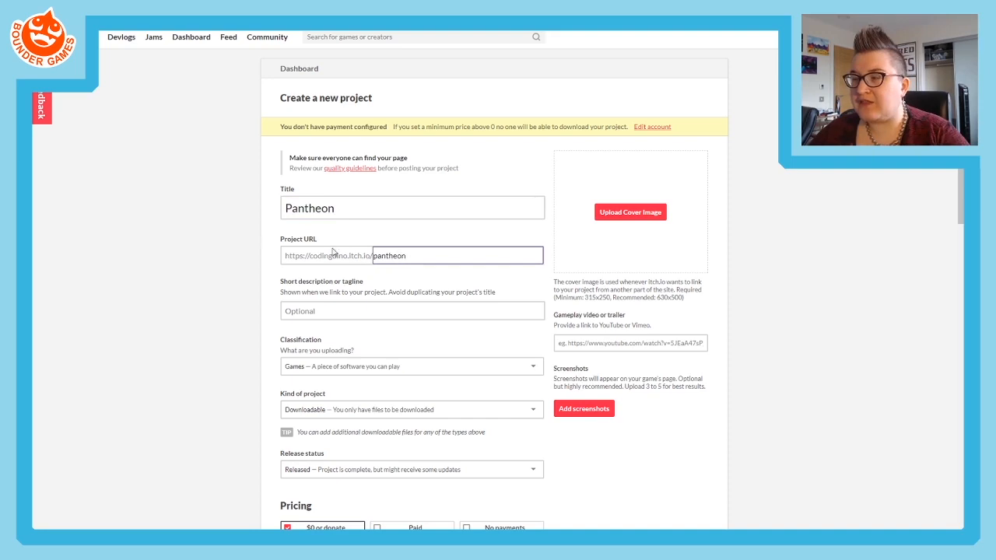
# - Extend the project title to Pantheon of Gods and check the project URL
pyautogui.click(359, 203)
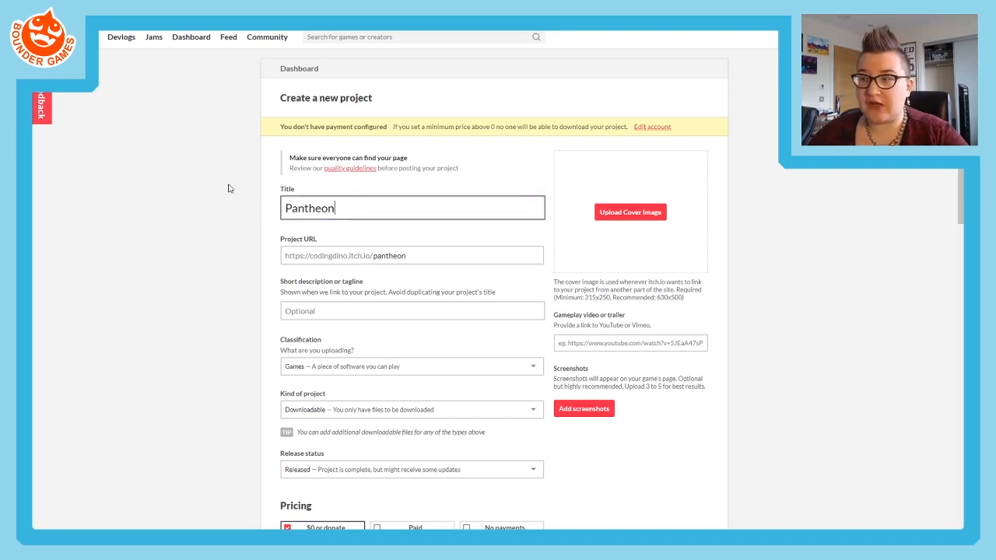
pyautogui.write('of')
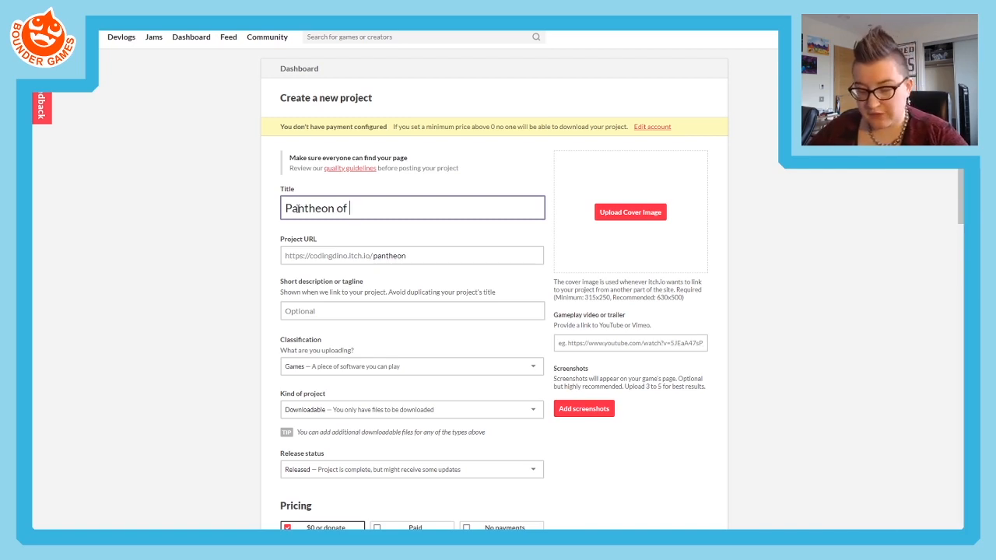
pyautogui.write('Gods')
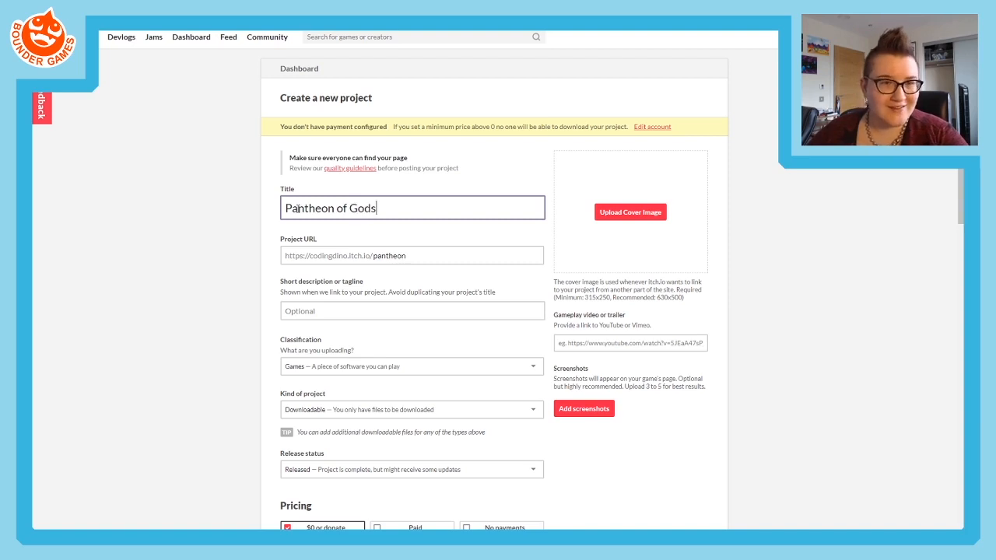
pyautogui.click(204, 243)
pyautogui.click(425, 256)
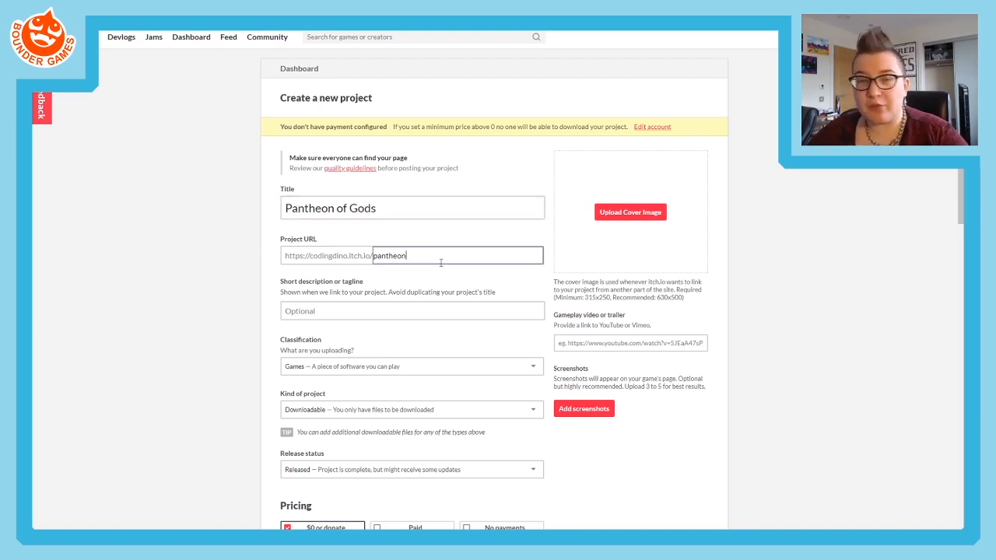
# - Remove the words "of Gods" from the project title
pyautogui.moveTo(384, 208); pyautogui.dragTo(334, 210)
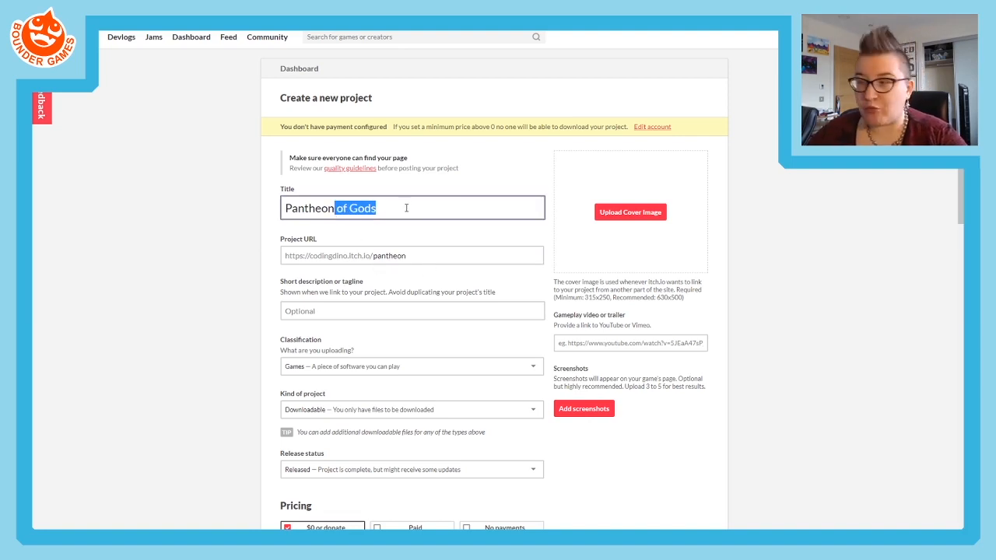
pyautogui.press('BackSpace')
pyautogui.click(279, 261)
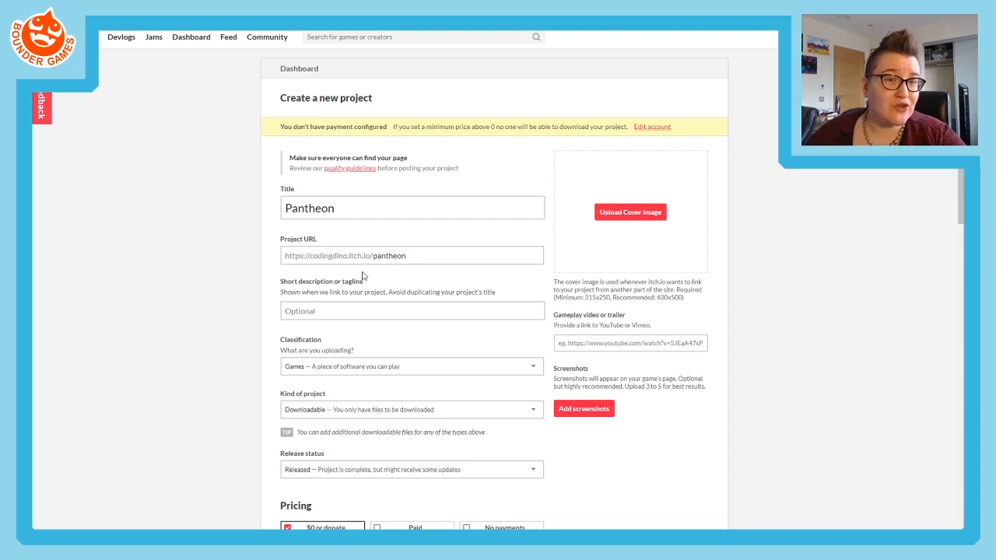
pyautogui.doubleClick(307, 208)
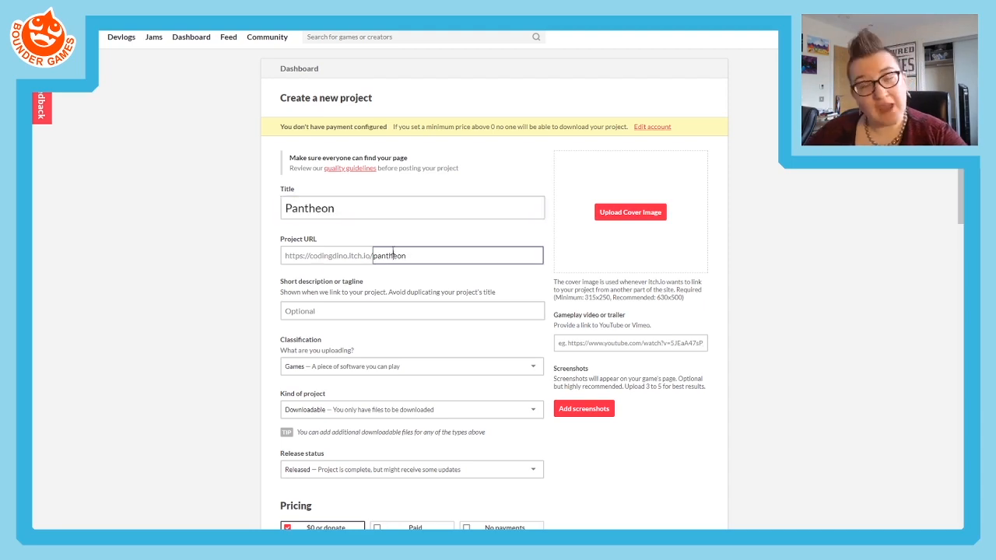
pyautogui.doubleClick(394, 255)
pyautogui.click(223, 272)
# - Enter "Rebuild the world and defeat the darkness using a pantheon of gods." as the project's short description
pyautogui.scroll(-2, 230, 274)
pyautogui.click(309, 213)
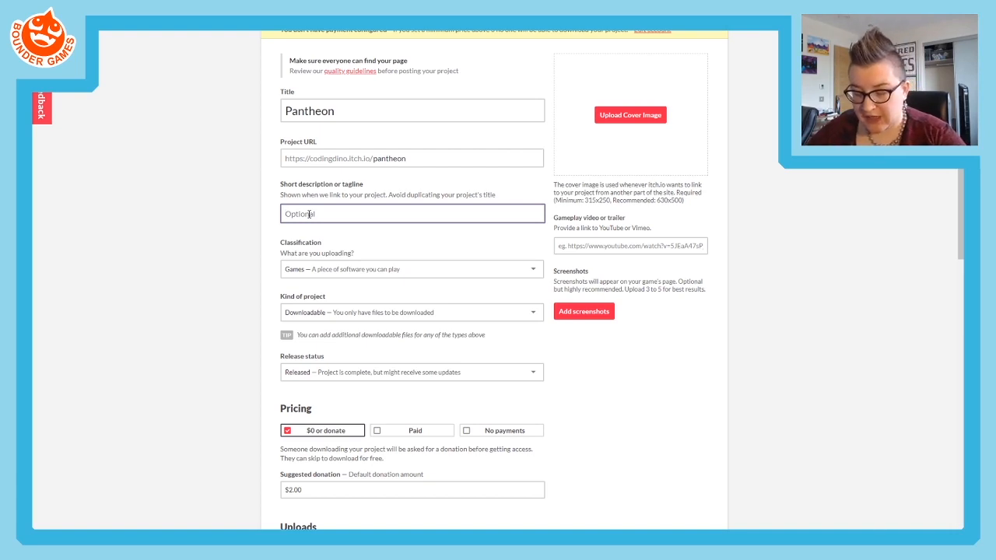
pyautogui.write('Reb')
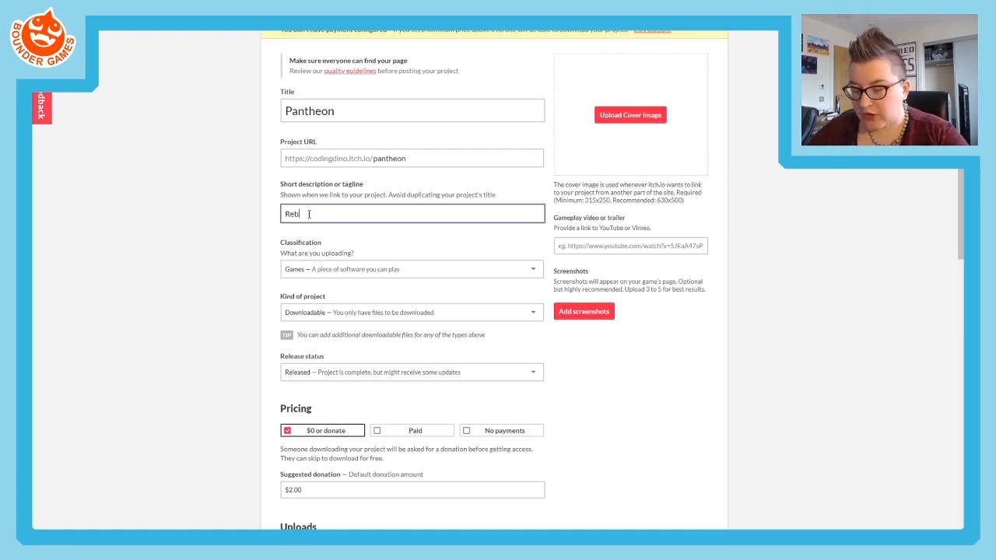
pyautogui.write('uild the world ')
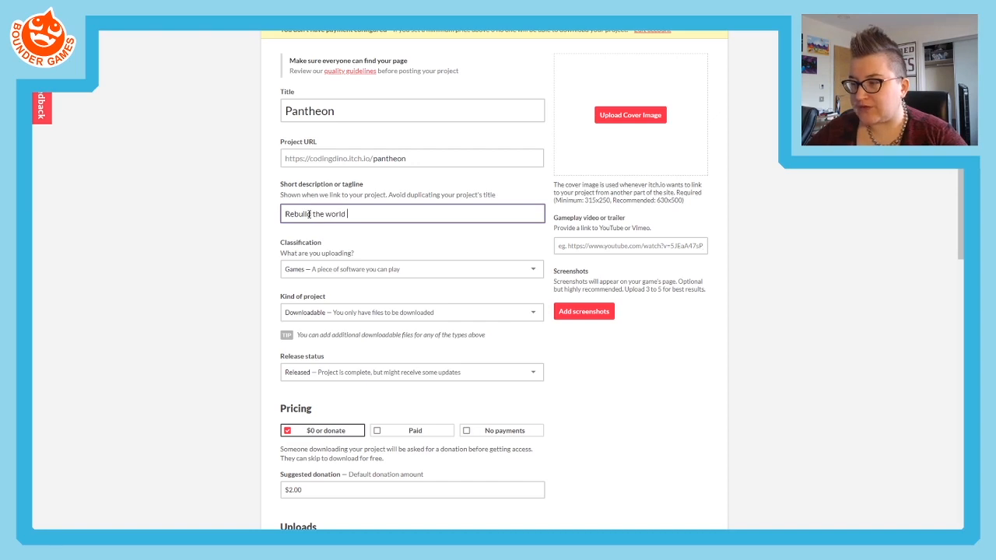
pyautogui.write('and defeat th')
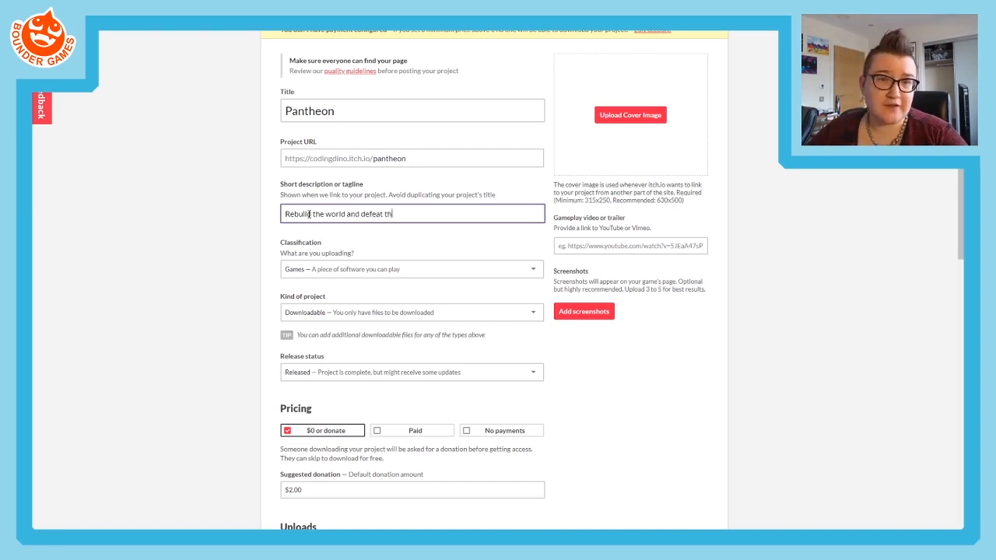
pyautogui.write('e darkness using ')
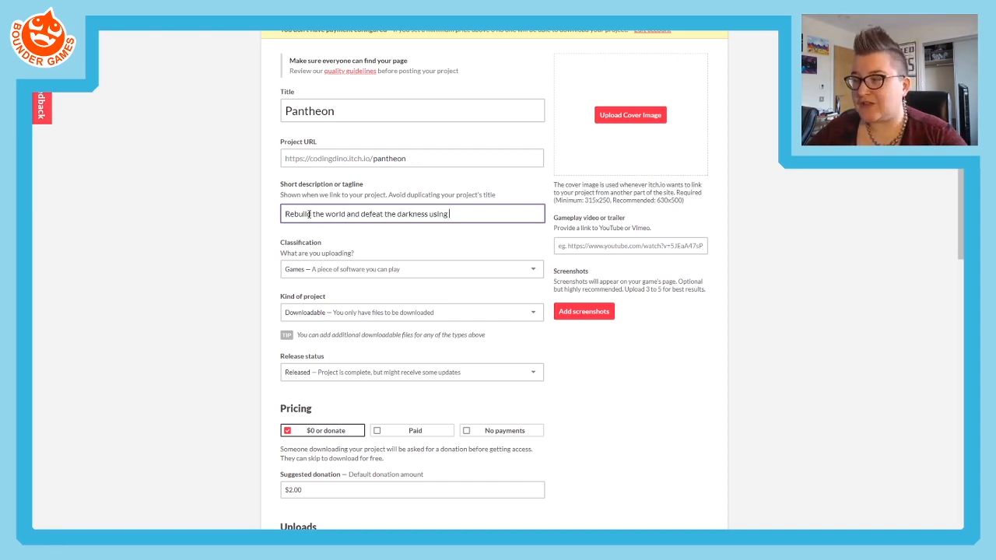
pyautogui.write('a p')
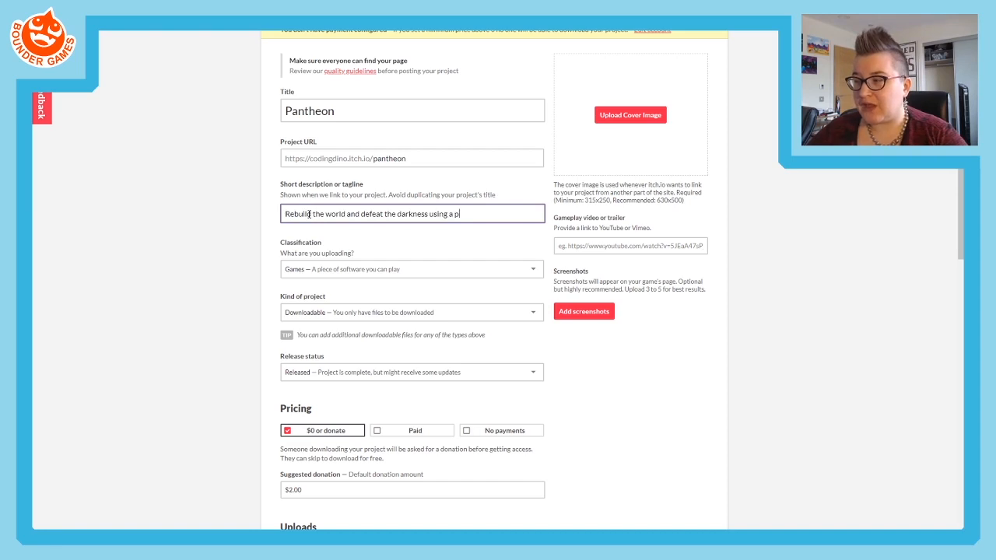
pyautogui.write('antheon of gods.')
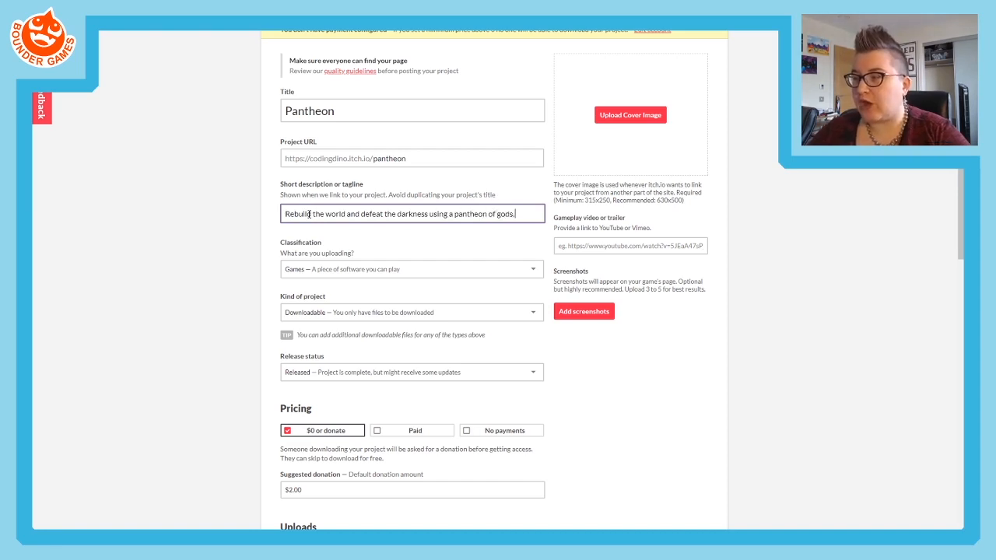
pyautogui.click(257, 246)
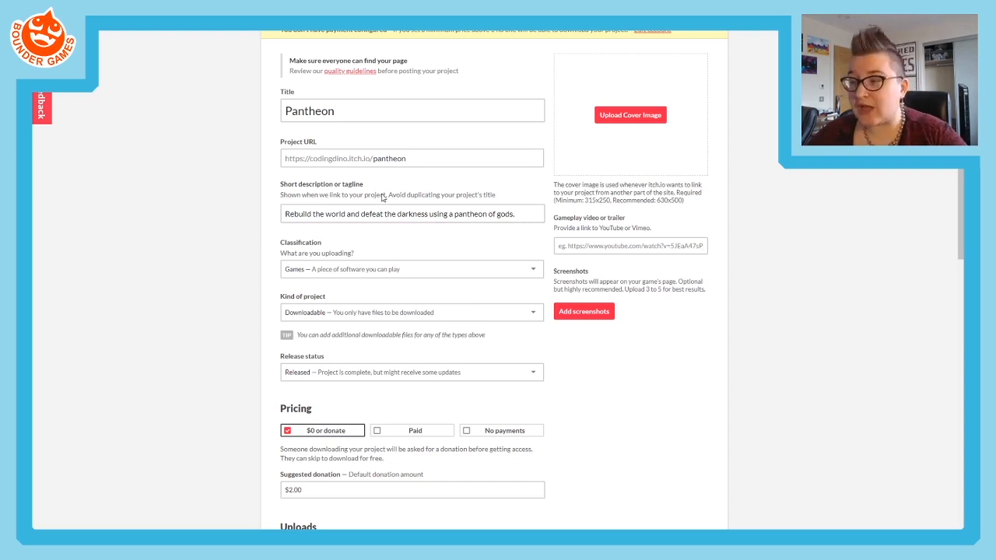
pyautogui.moveTo(512, 217); pyautogui.dragTo(210, 225)
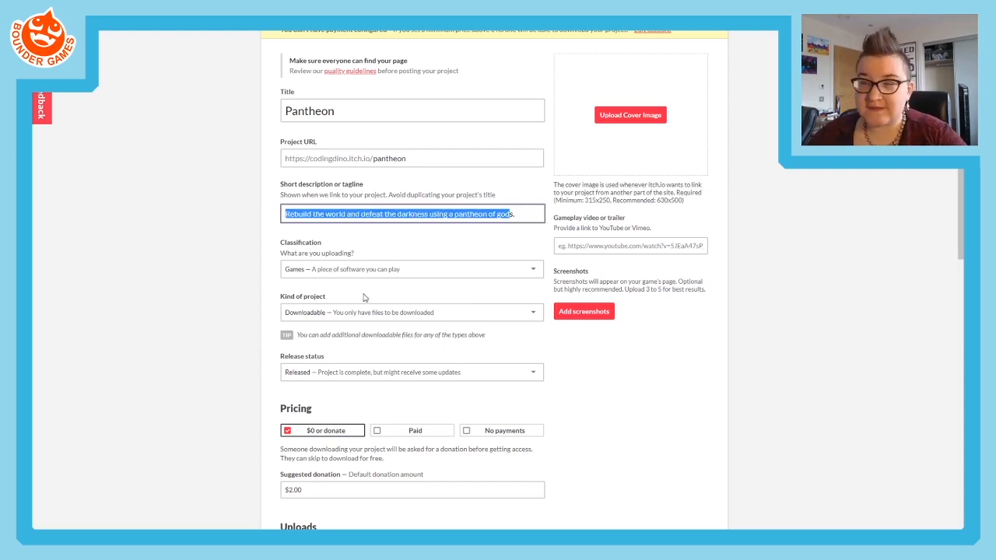
pyautogui.click(390, 247)
pyautogui.moveTo(534, 212); pyautogui.dragTo(187, 217)
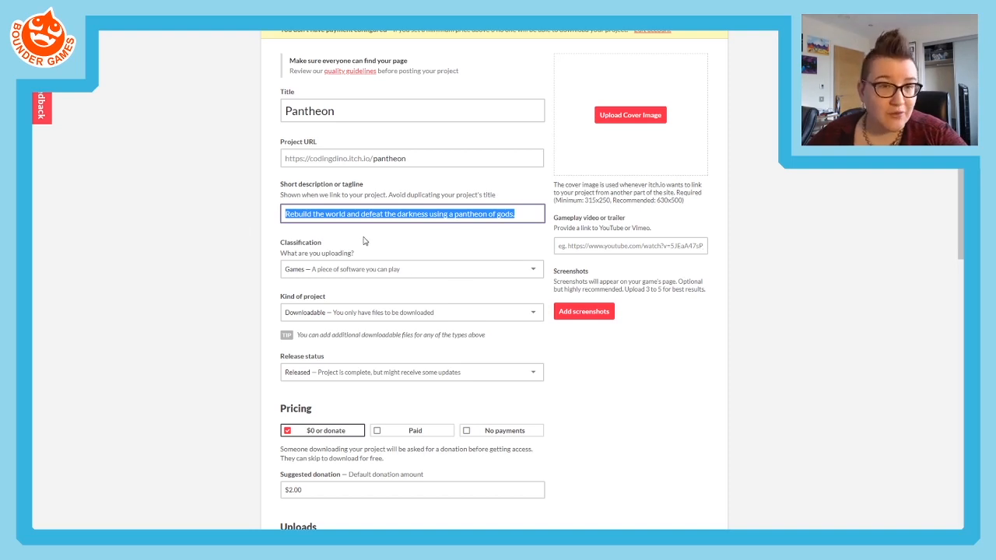
pyautogui.click(256, 280)
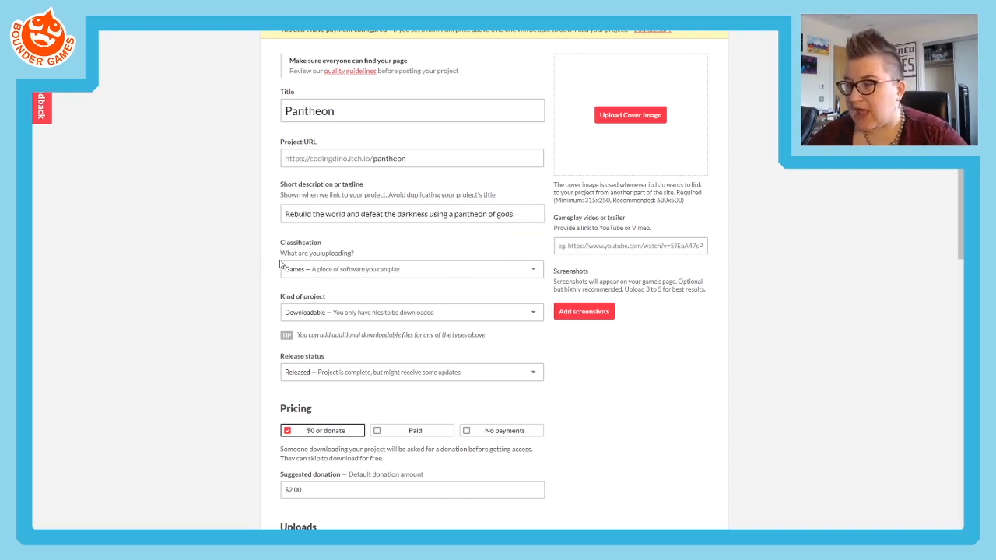
# - Examine the classification options available for the project
pyautogui.scroll(-2, 350, 156)
pyautogui.click(320, 172)
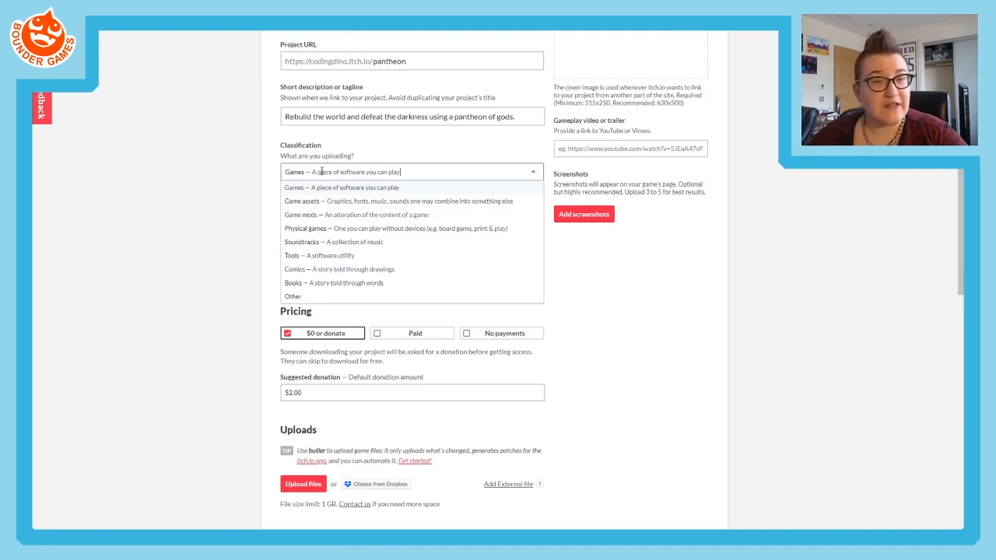
pyautogui.click(266, 160)
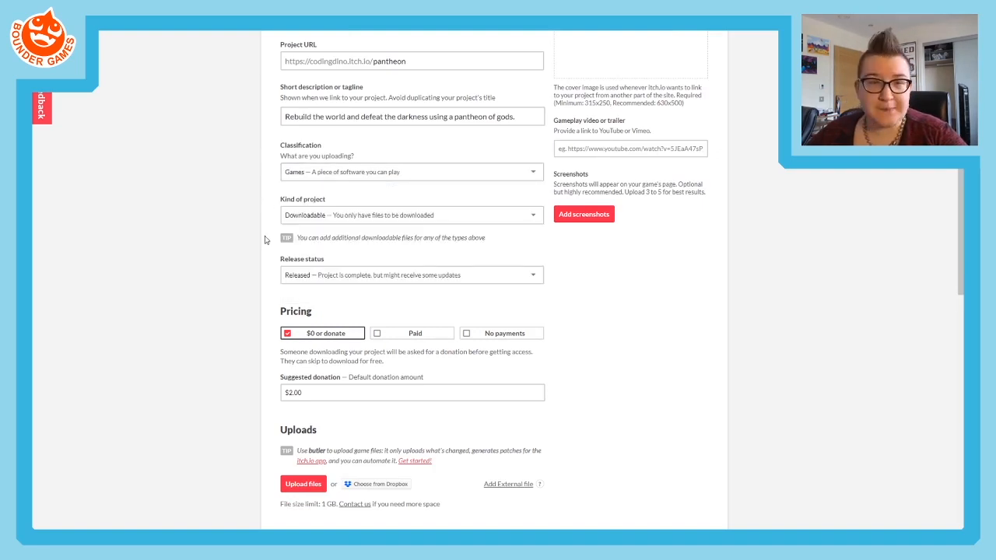
pyautogui.click(315, 173)
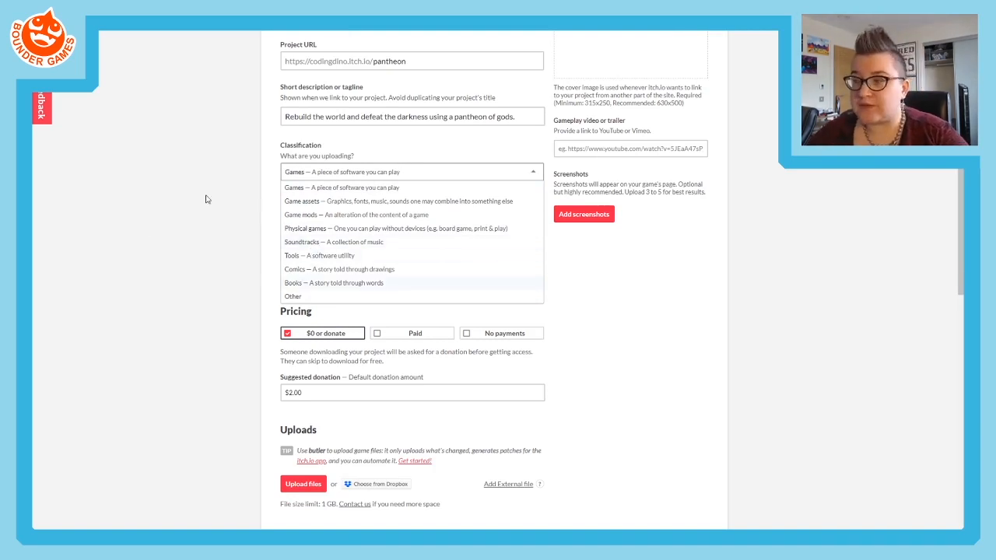
pyautogui.click(177, 211)
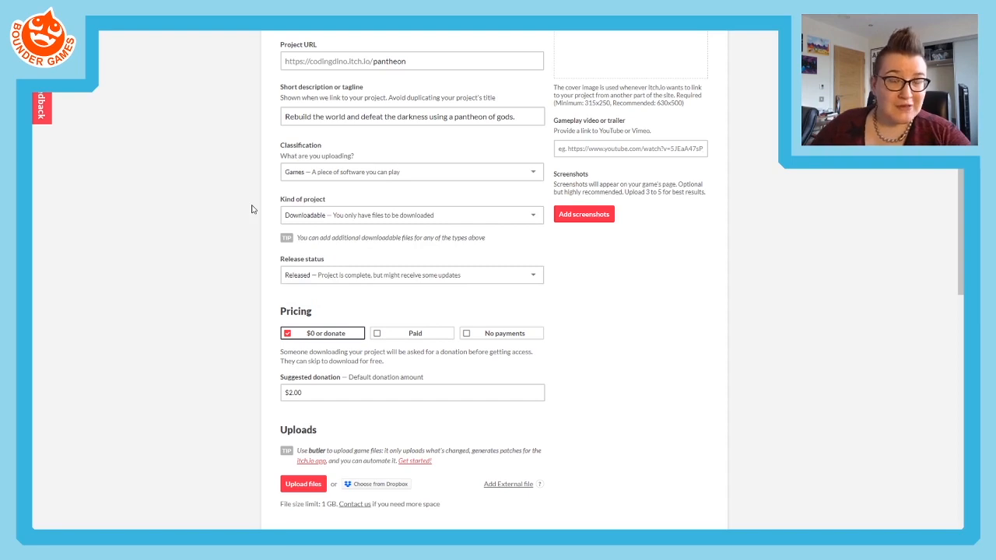
# - Set the kind of project to HTML and the release status to Prototype
pyautogui.click(320, 219)
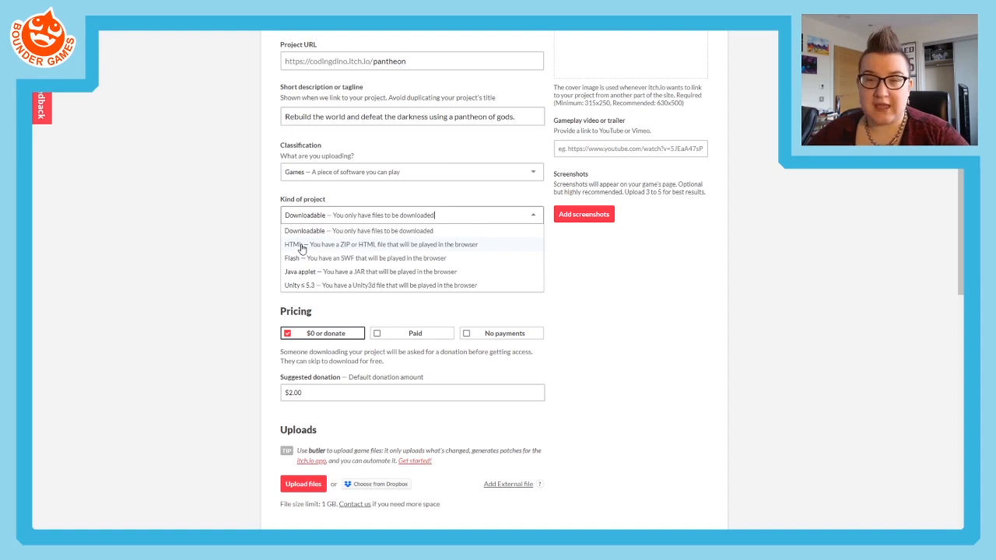
pyautogui.click(302, 246)
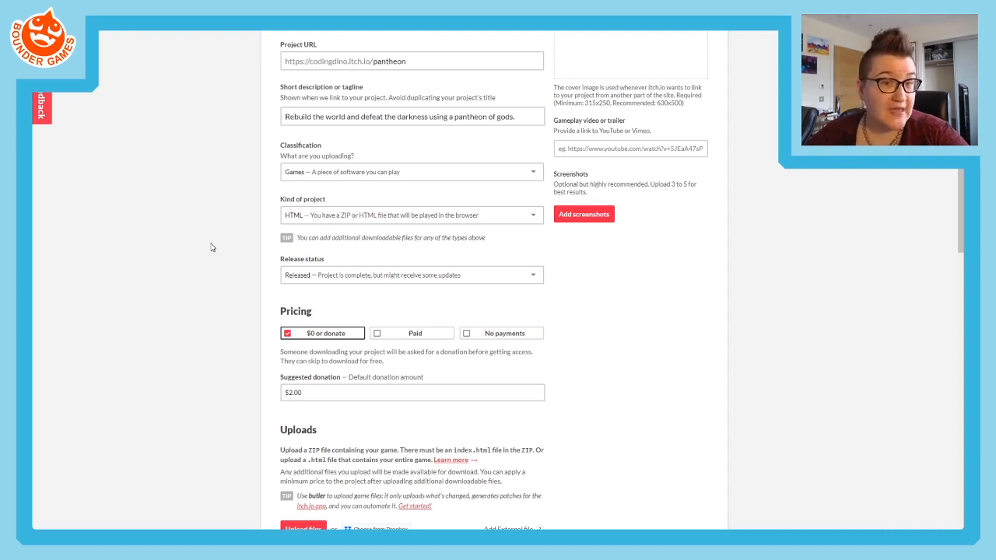
pyautogui.click(312, 215)
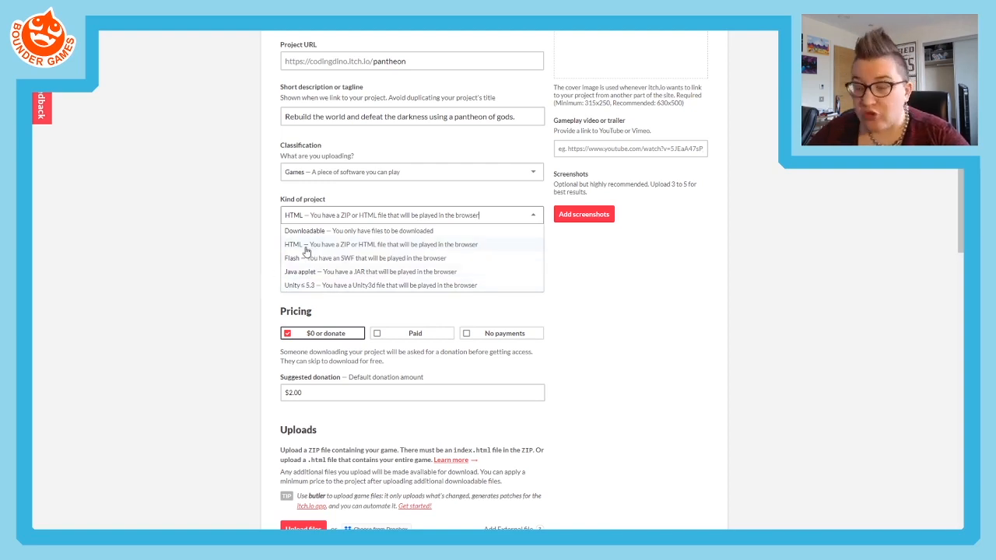
pyautogui.click(306, 245)
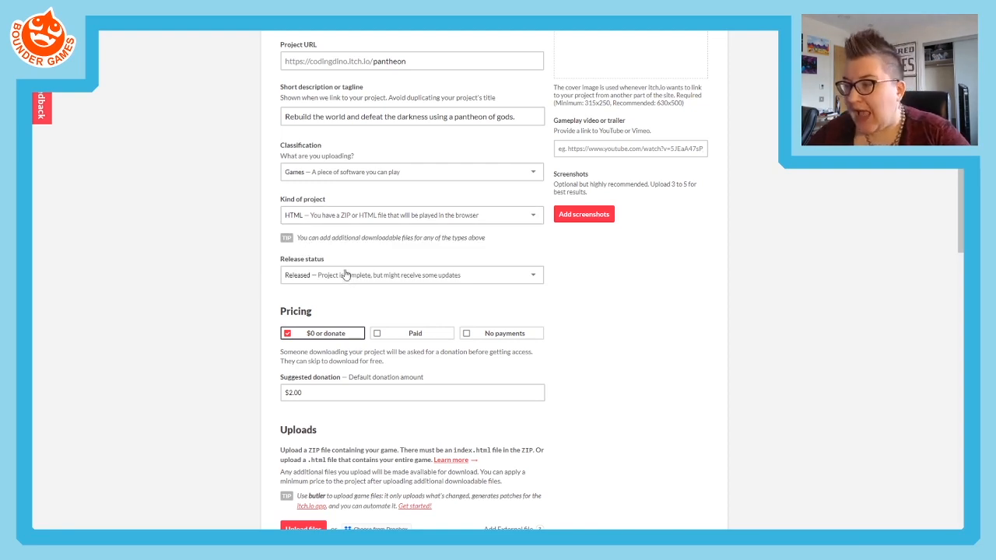
pyautogui.click(347, 275)
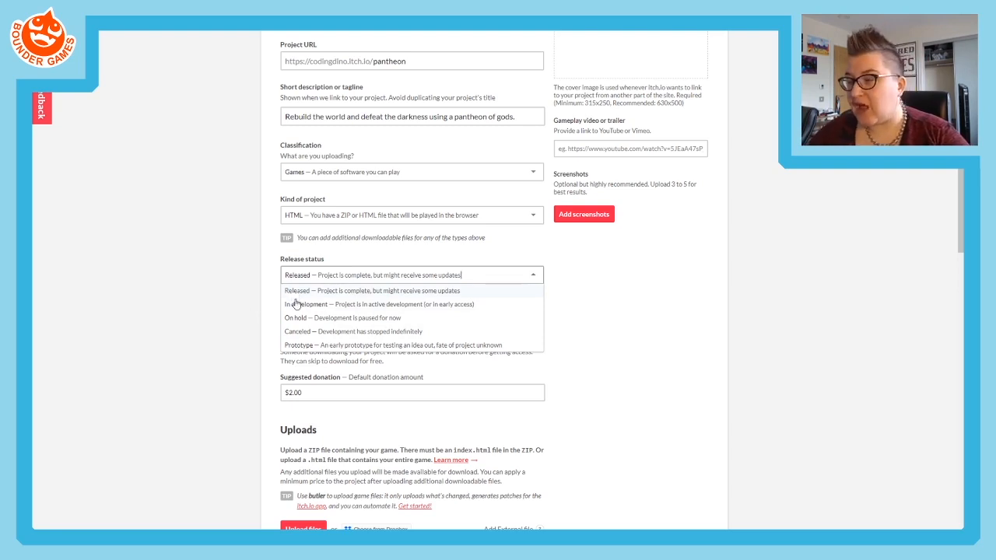
pyautogui.click(307, 345)
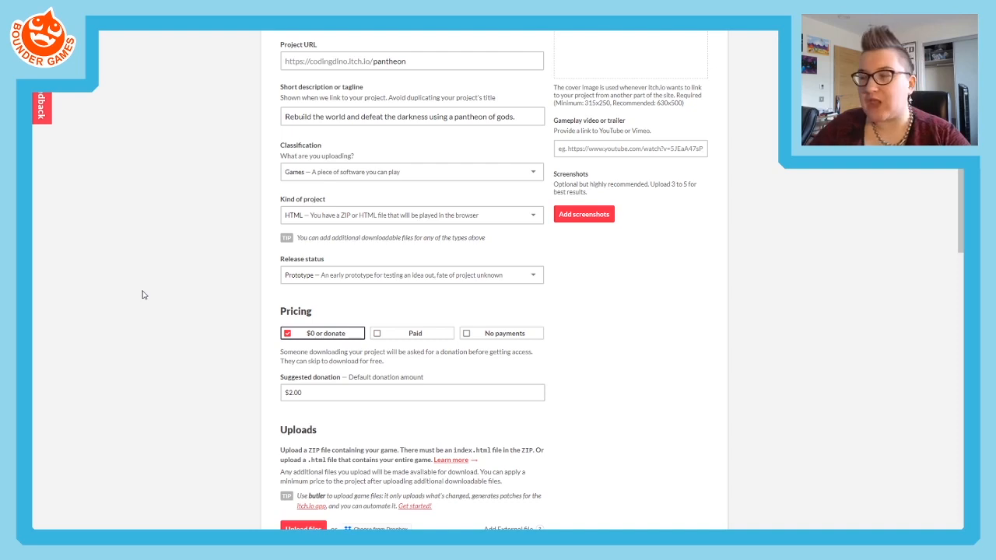
# - Write "Description of the game's story" in the game page's Description under Details
pyautogui.scroll(-2, 196, 354)
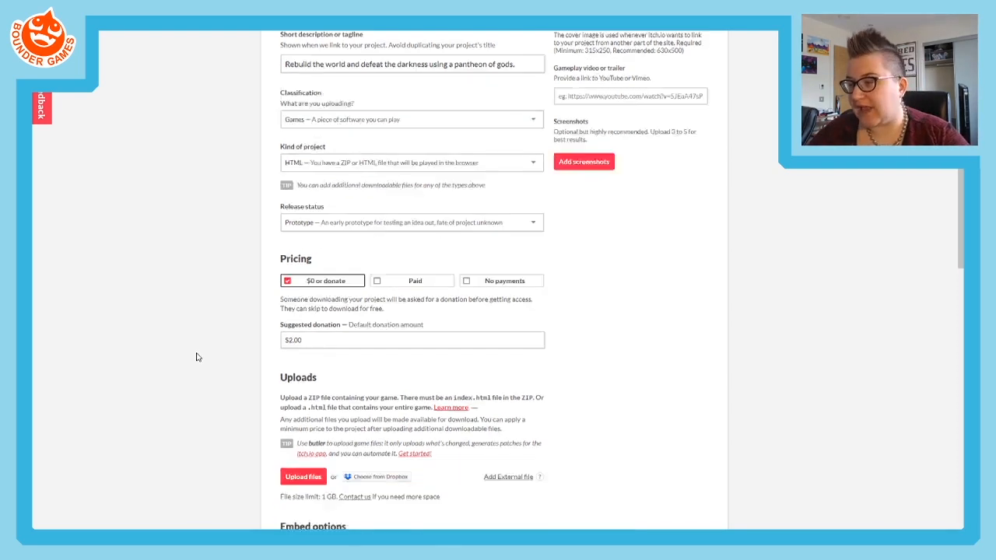
pyautogui.scroll(-2, 200, 346)
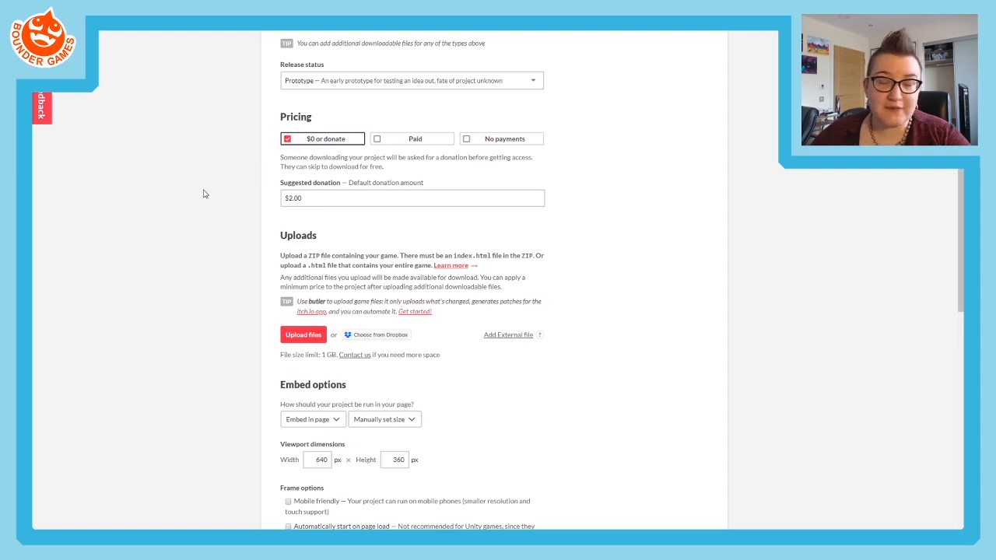
pyautogui.scroll(-1, 232, 207)
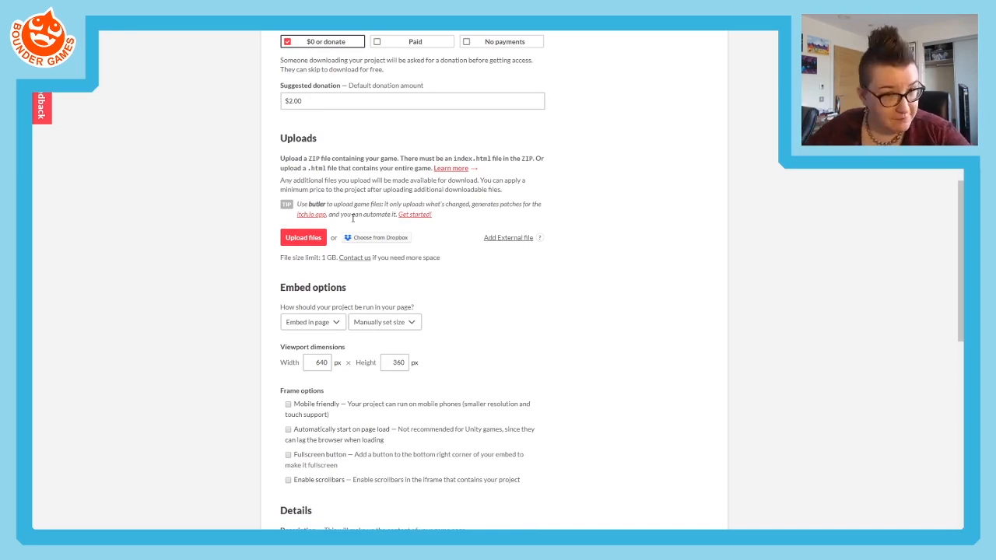
pyautogui.scroll(-3, 350, 227)
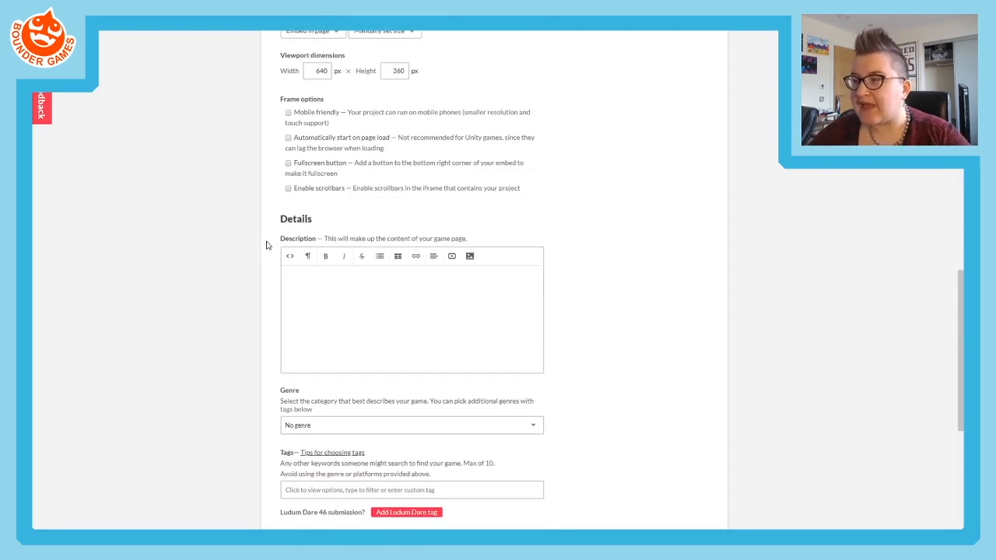
pyautogui.scroll(-2, 356, 205)
pyautogui.click(356, 204)
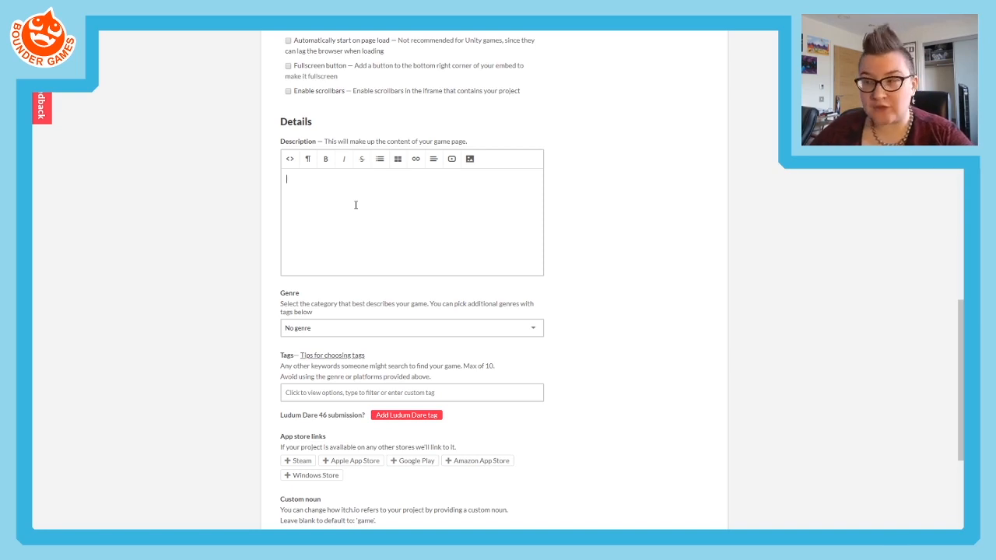
pyautogui.write('Dresc')
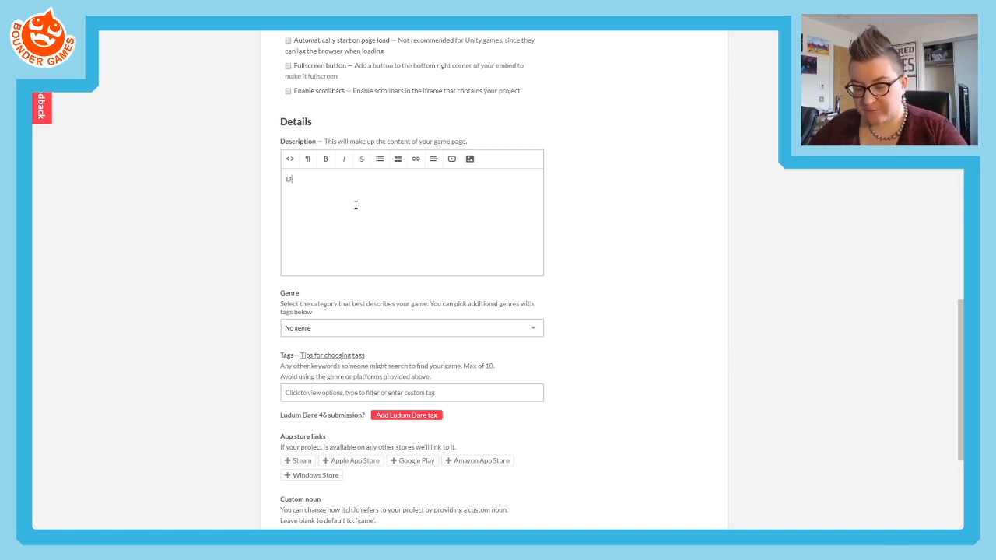
pyautogui.press('BackSpace')
pyautogui.press('BackSpace')
pyautogui.press('BackSpace')
pyautogui.press('BackSpace')
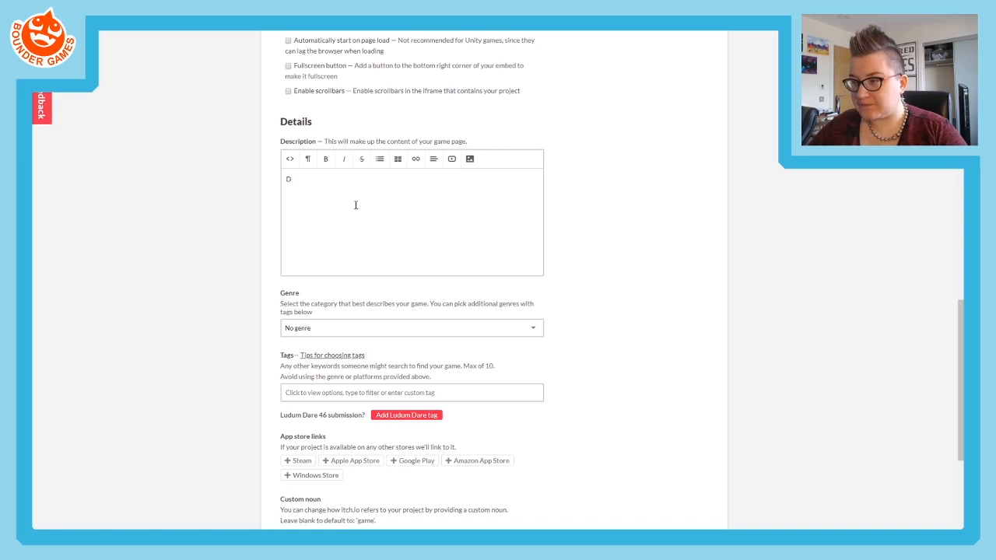
pyautogui.write('escri')
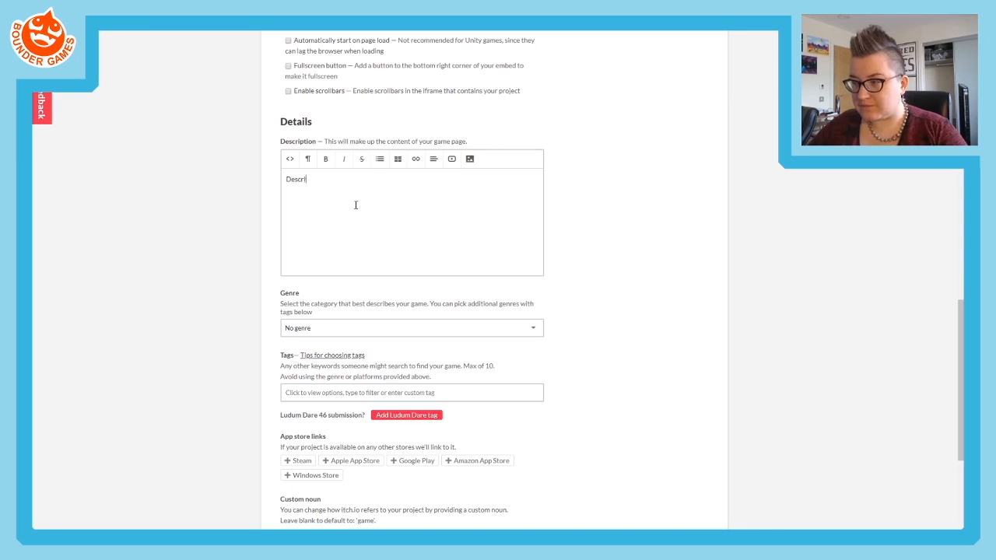
pyautogui.write('ption of the g')
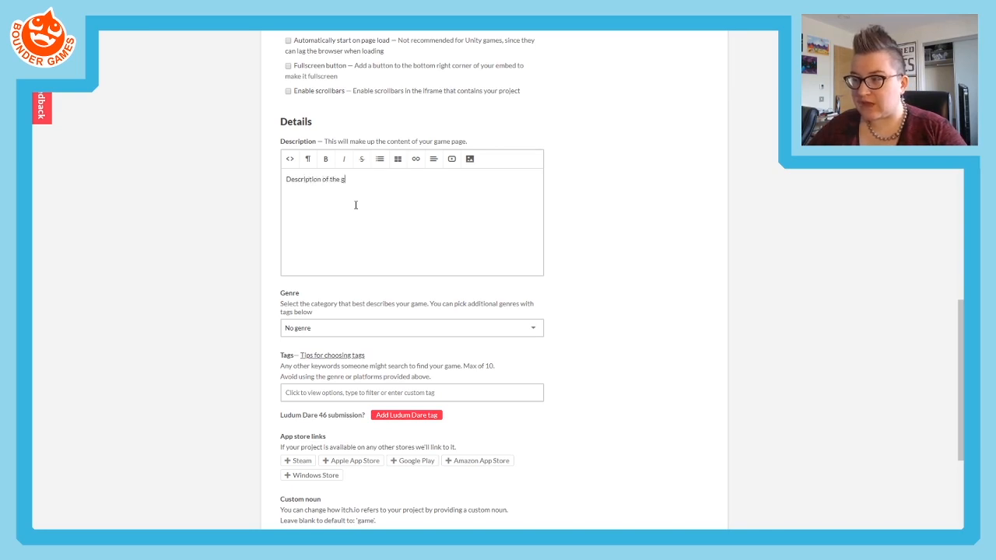
pyautogui.write('ames')
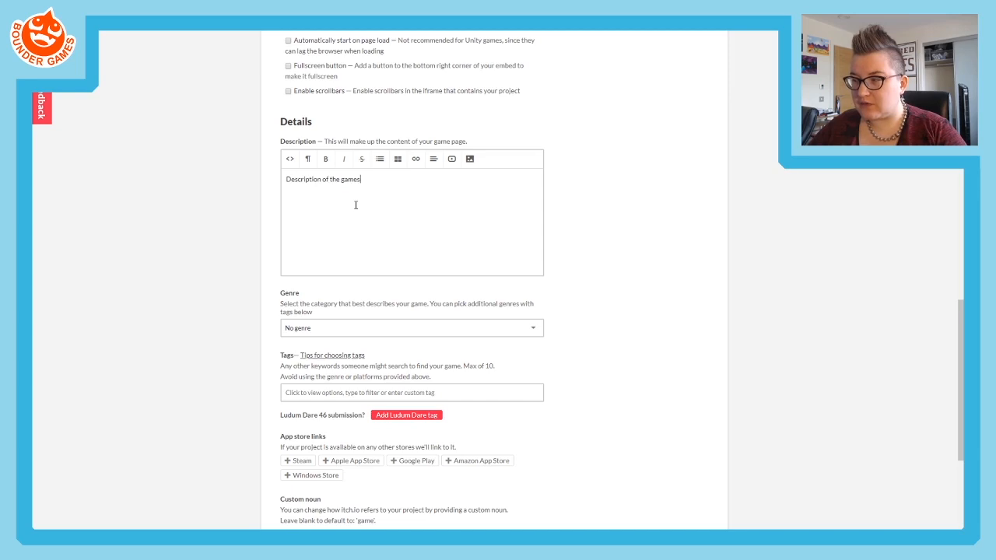
pyautogui.press('BackSpace')
pyautogui.write("'s story ")
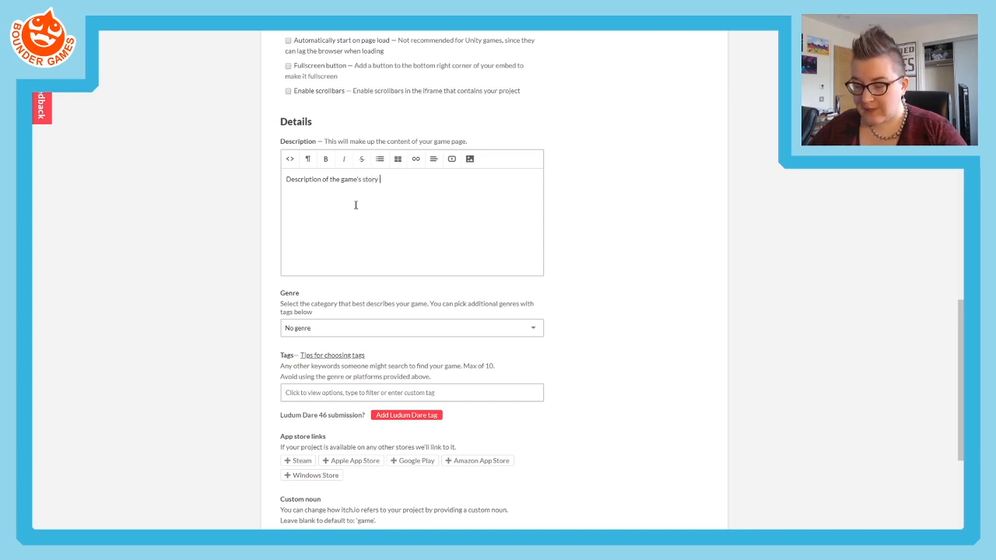
pyautogui.write('- 1-')
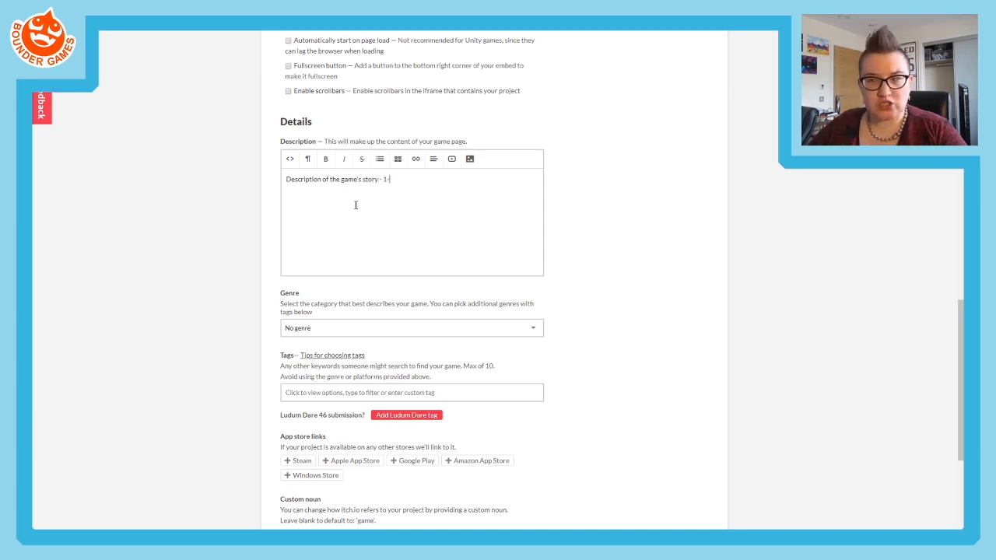
pyautogui.write('2 paragraphs')
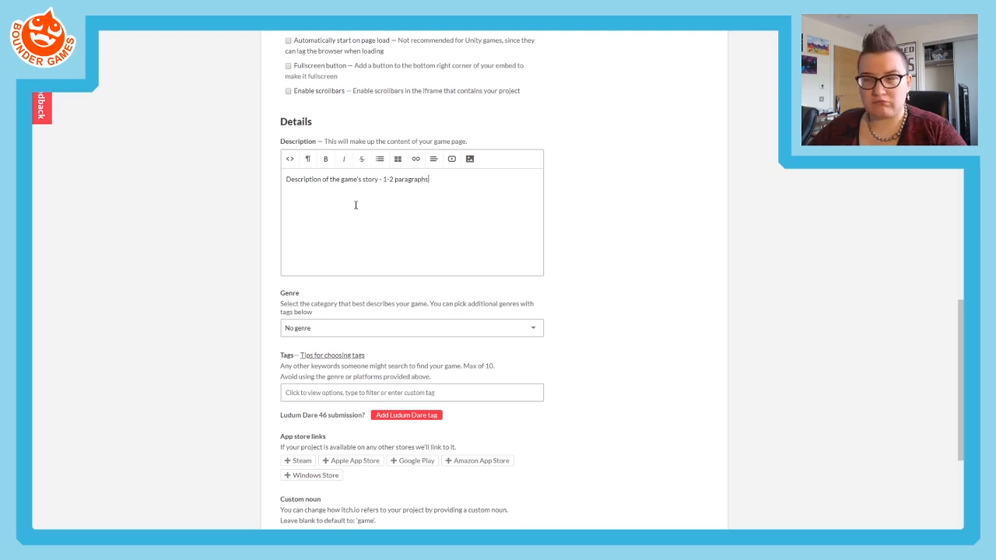
pyautogui.press('BackSpace')
pyautogui.press('BackSpace')
pyautogui.press('BackSpace')
pyautogui.press('BackSpace')
pyautogui.press('BackSpace')
pyautogui.press('BackSpace')
pyautogui.press('BackSpace')
pyautogui.press('BackSpace')
pyautogui.press('BackSpace')
pyautogui.press('BackSpace')
pyautogui.press('BackSpace')
pyautogui.press('BackSpace')
pyautogui.press('BackSpace')
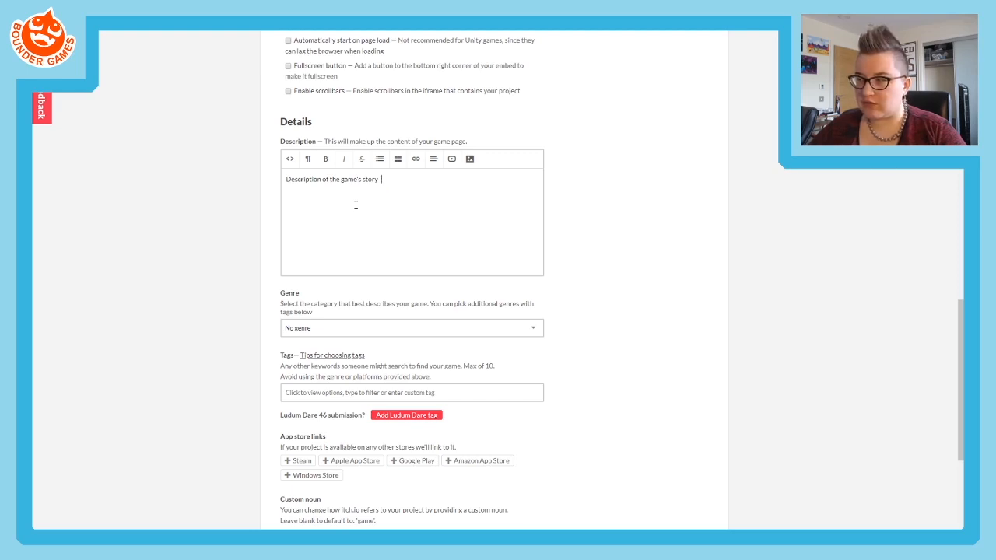
# - Complete the story line in the Description with "- 1 paragraph"
pyautogui.write('1 paragraph')
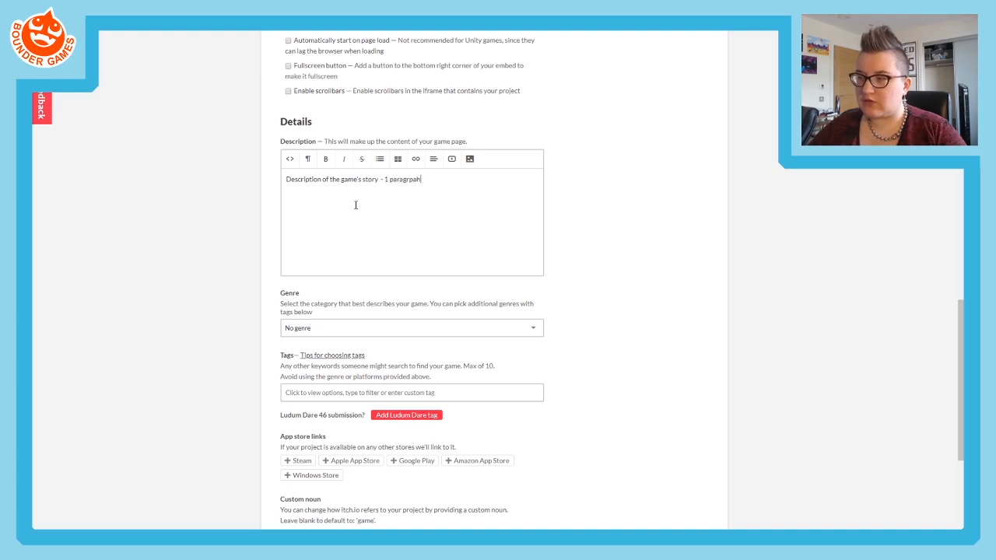
pyautogui.press('BackSpace')
pyautogui.press('BackSpace')
pyautogui.press('BackSpace')
pyautogui.write('raph')
pyautogui.press('BackSpace')
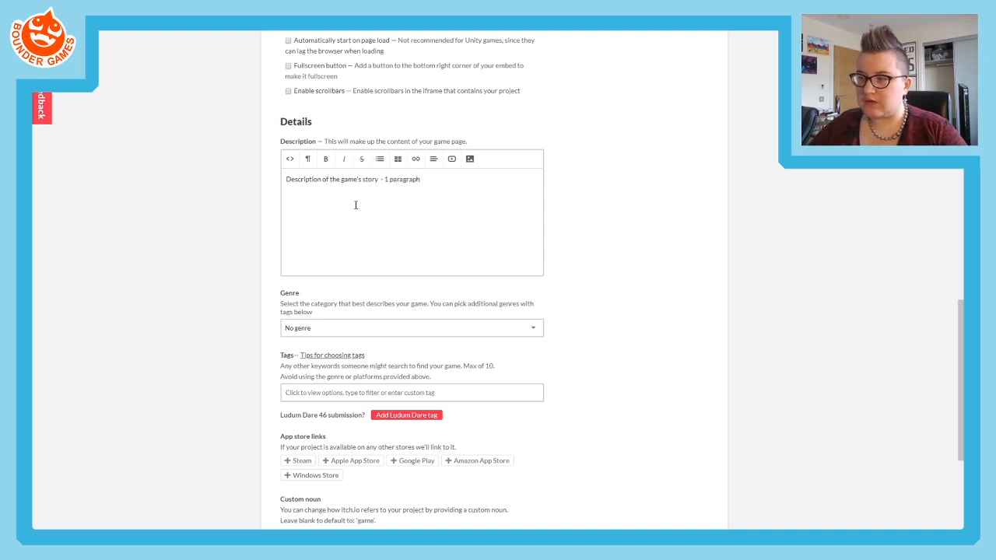
# - Add the line "Any interesting features - 1-2 paragraphs" below the story line in the Description
pyautogui.write('Any int')
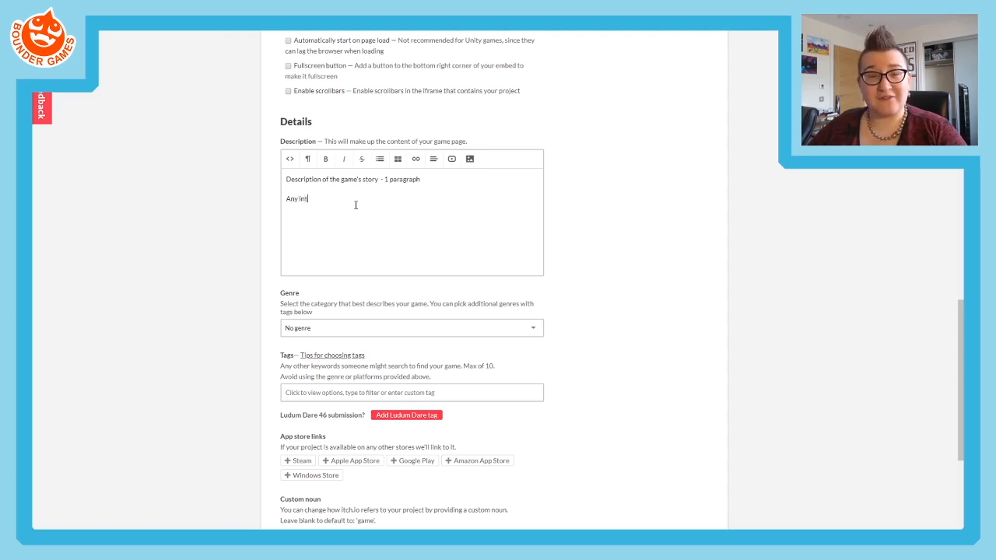
pyautogui.write('eresting featu')
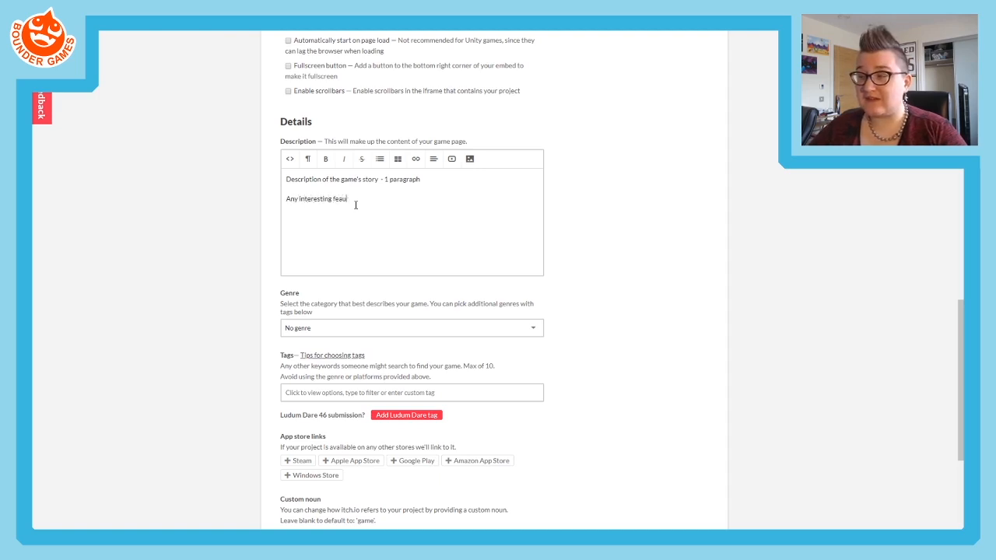
pyautogui.write('res - 1')
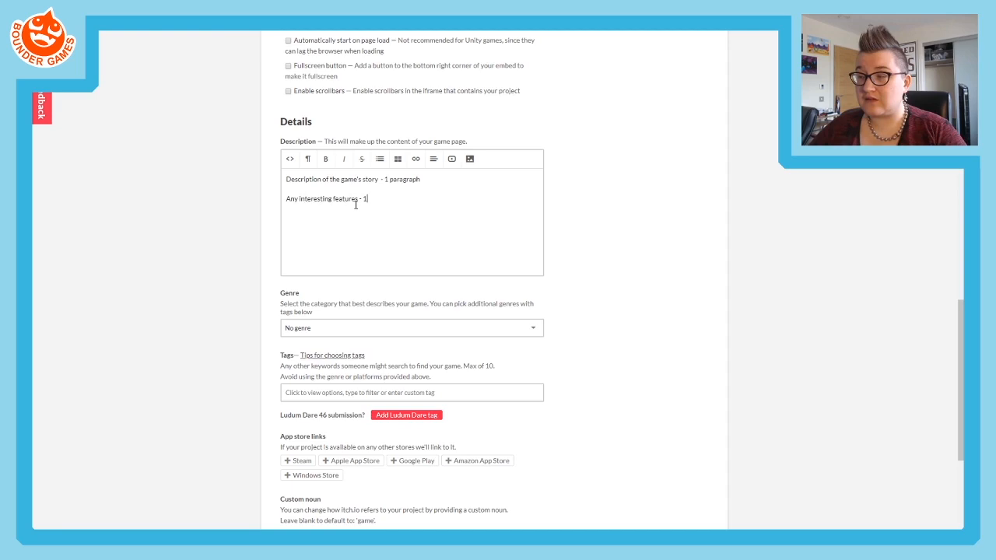
pyautogui.write('-2 paragraphs')
pyautogui.press('Return')
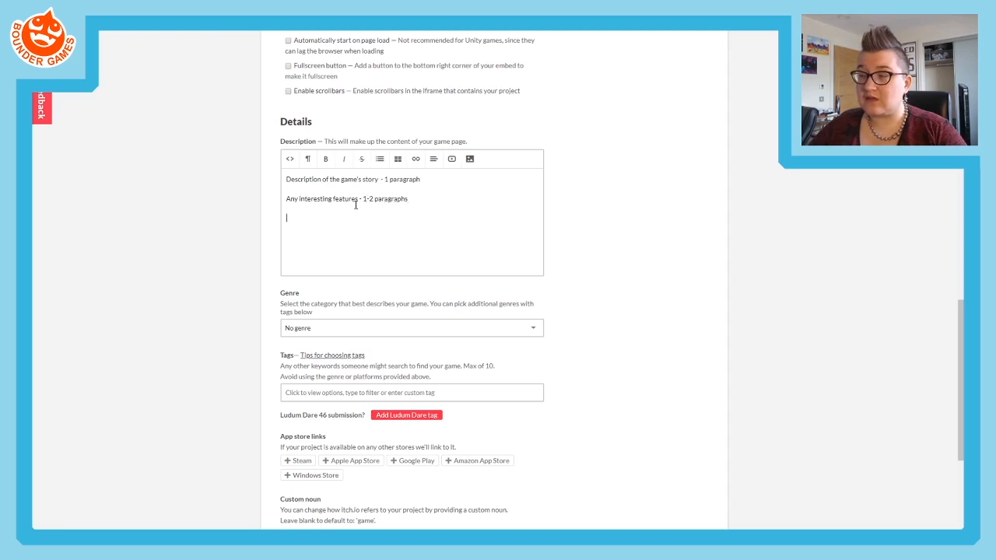
# - Add the line "How to play (if not in game) - including controls 1 paragraph" to the Description
pyautogui.write('How to play (')
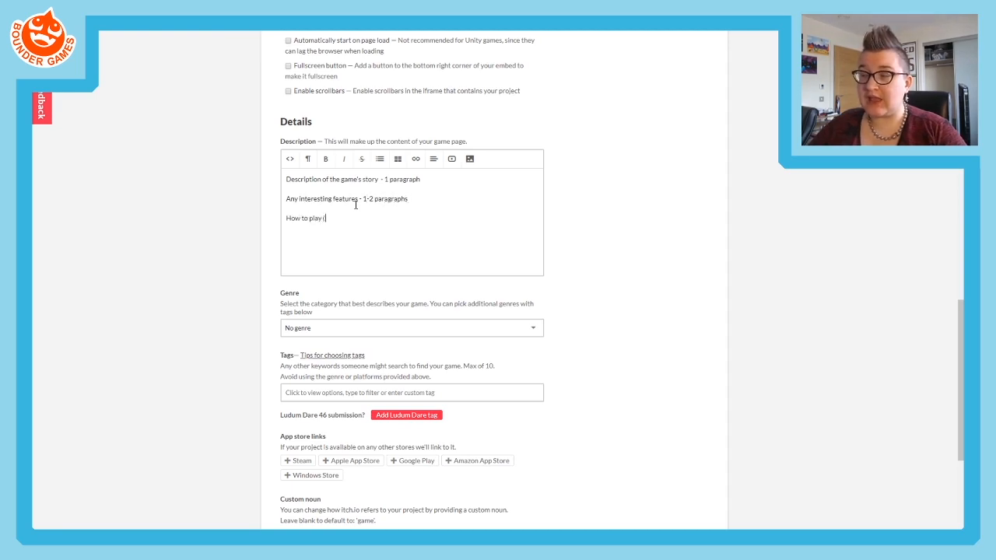
pyautogui.write('If not in game) - Including controls')
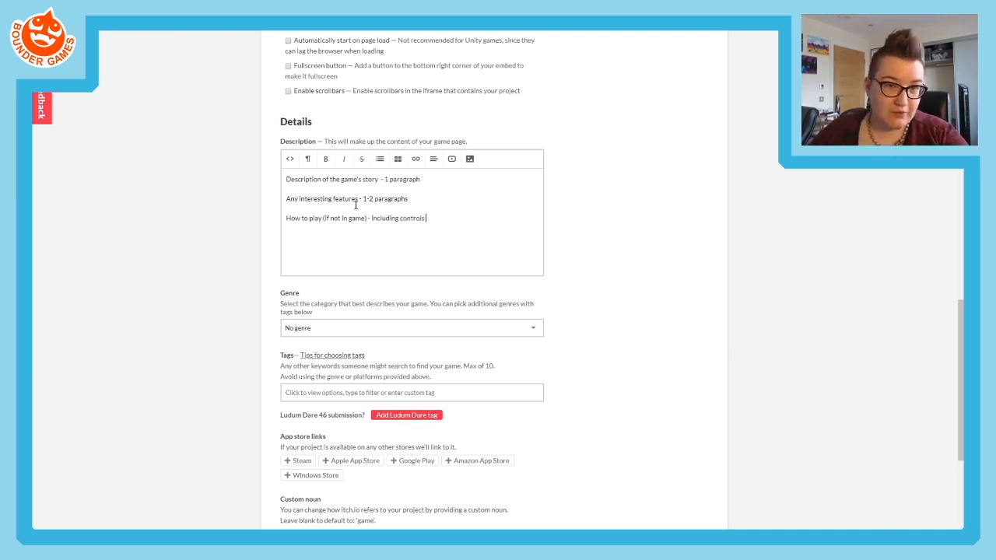
pyautogui.write(' 1 paragraph')
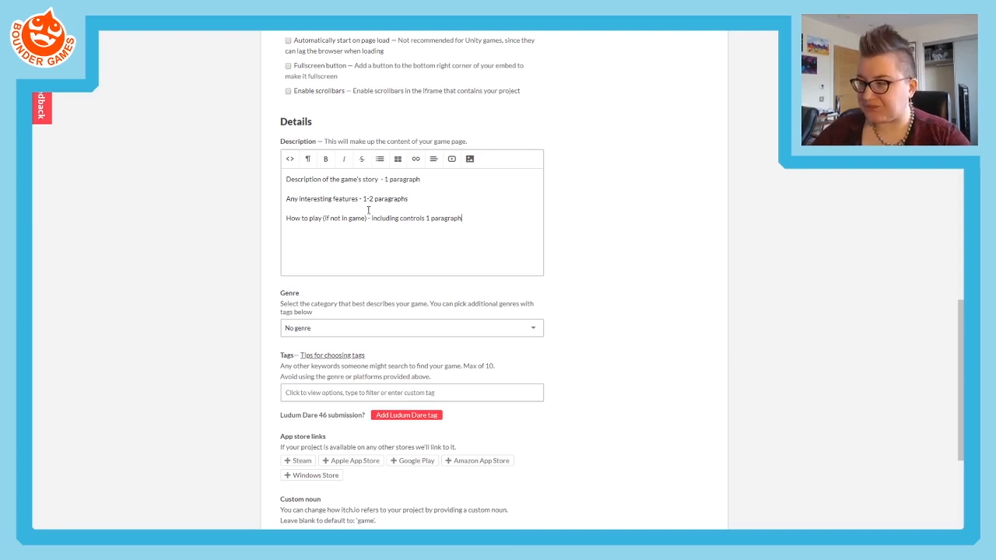
# - Set the game's genre to Adventure
pyautogui.click(303, 327)
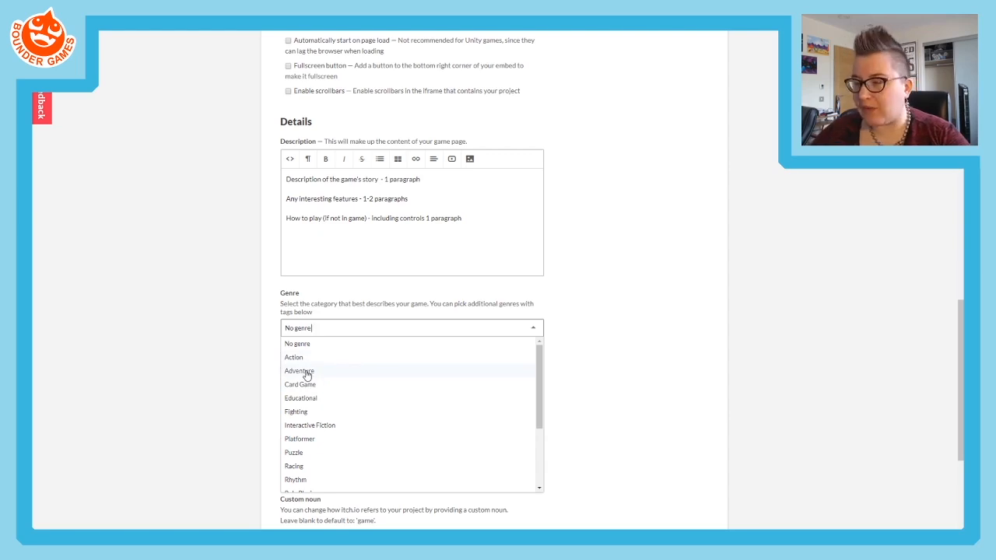
pyautogui.click(307, 373)
pyautogui.click(311, 333)
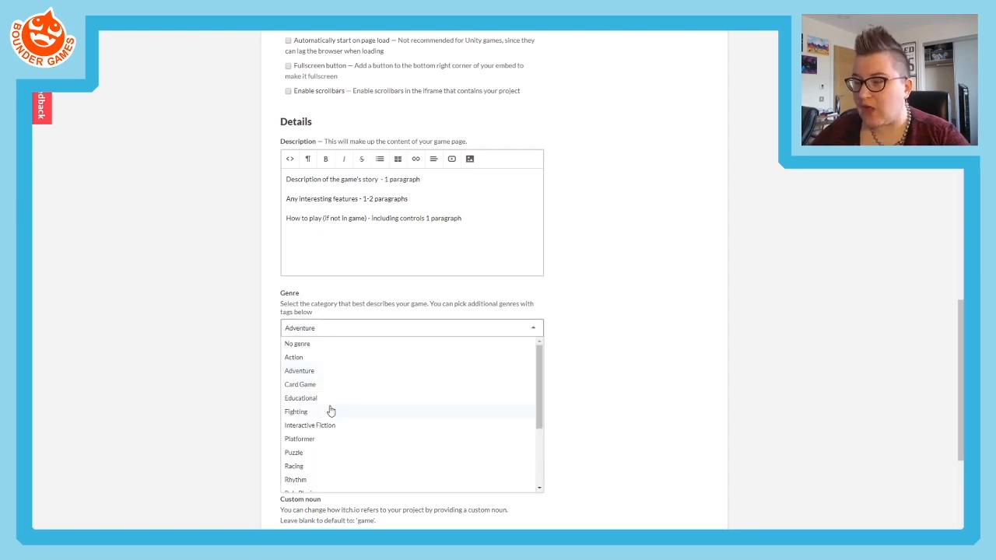
pyautogui.click(302, 373)
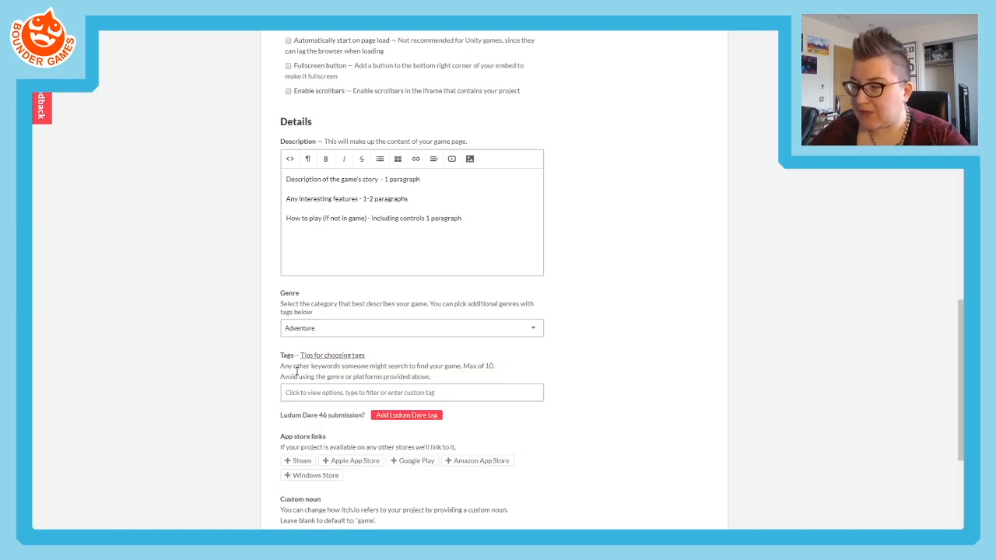
# - Add the tags card-game, horror and narrative to the project
pyautogui.click(303, 392)
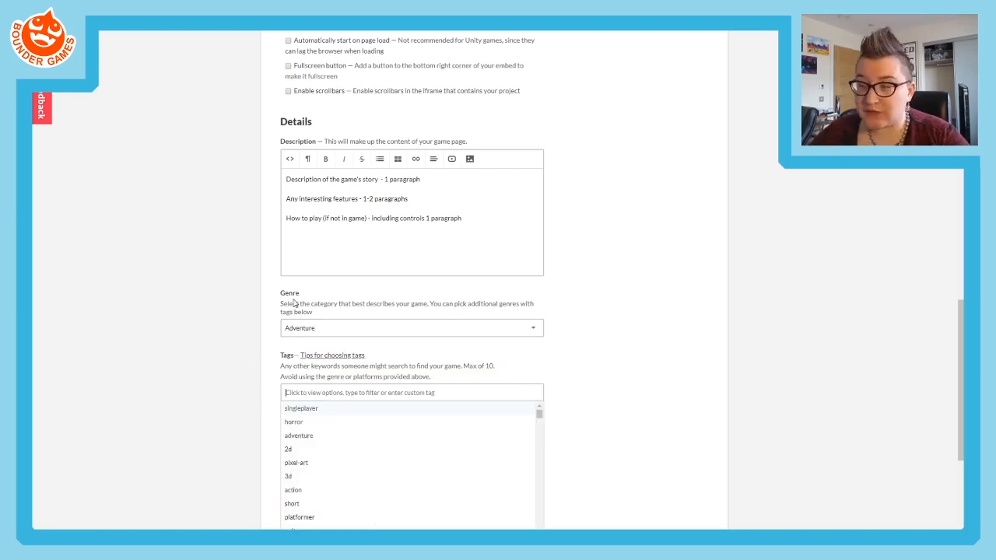
pyautogui.write('Card')
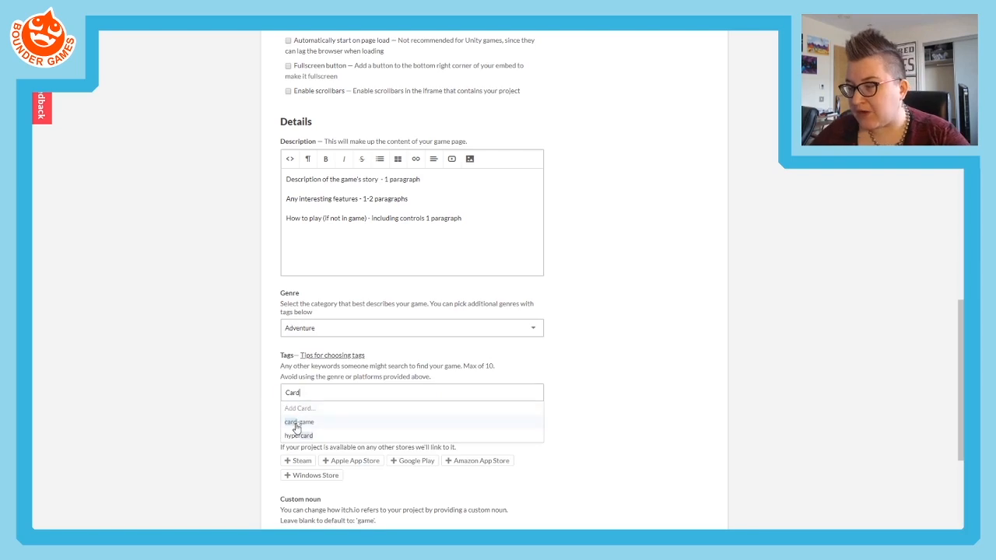
pyautogui.click(297, 422)
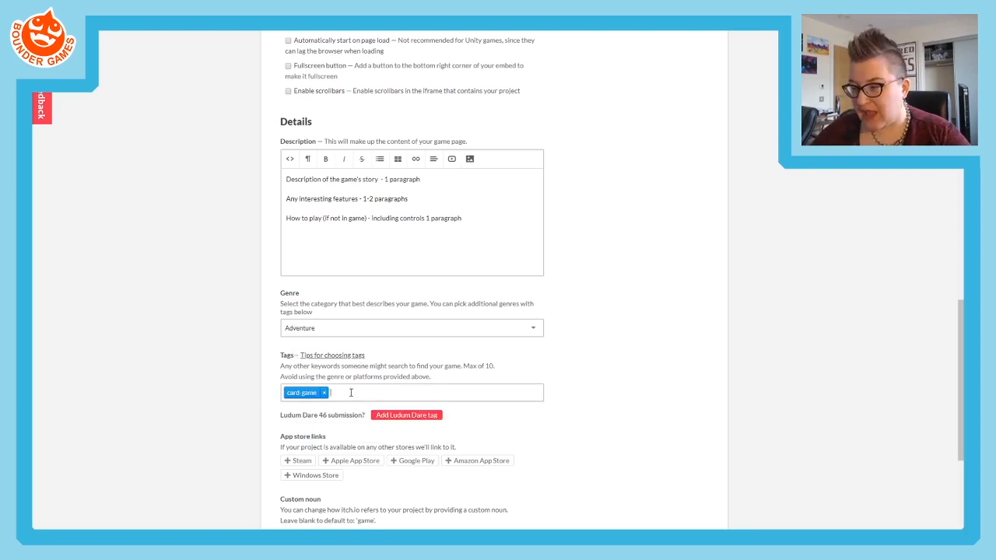
pyautogui.write('horr')
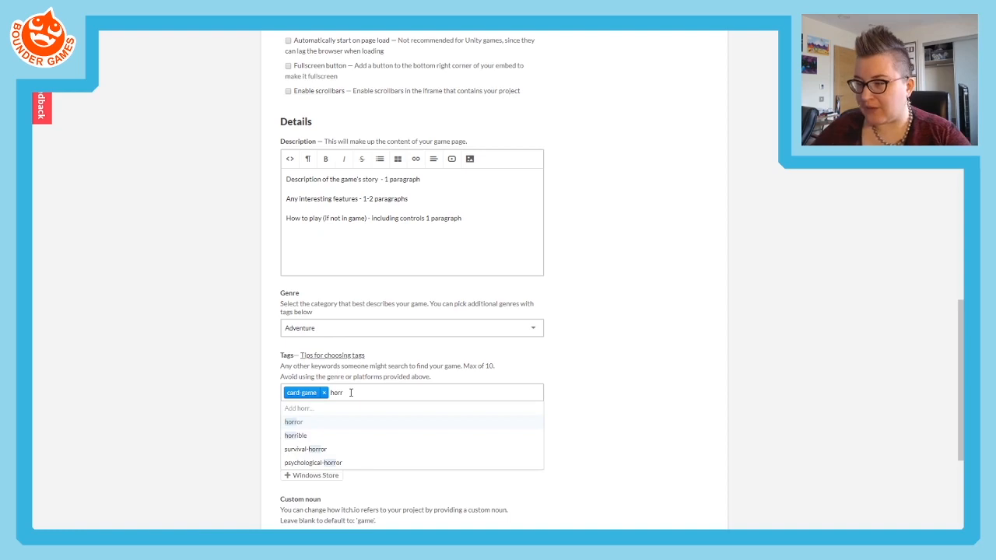
pyautogui.click(315, 422)
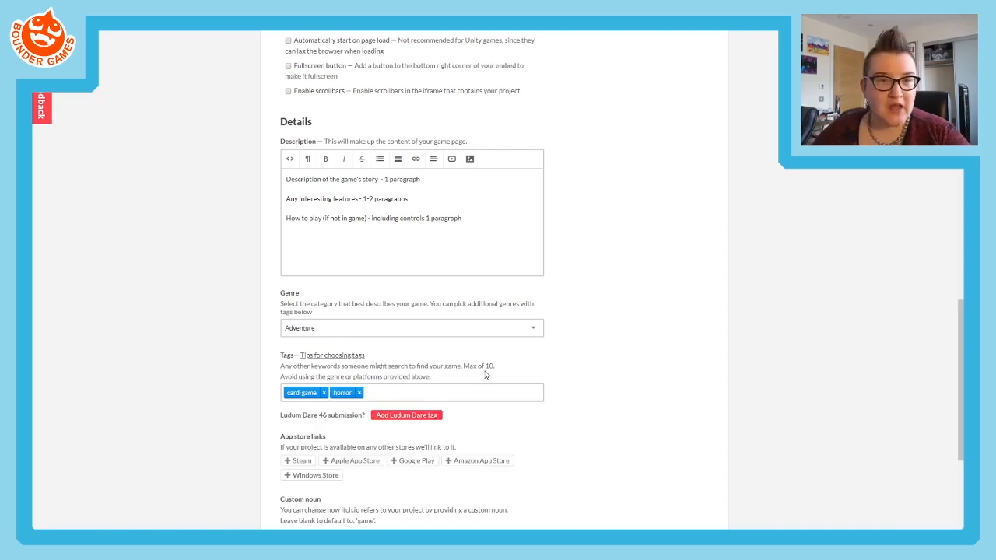
pyautogui.write('narra')
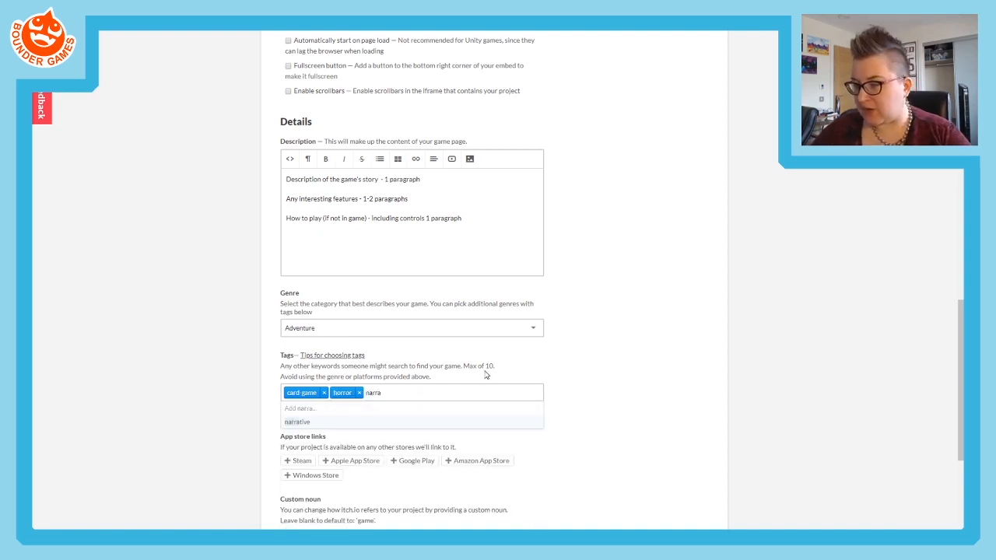
pyautogui.click(291, 425)
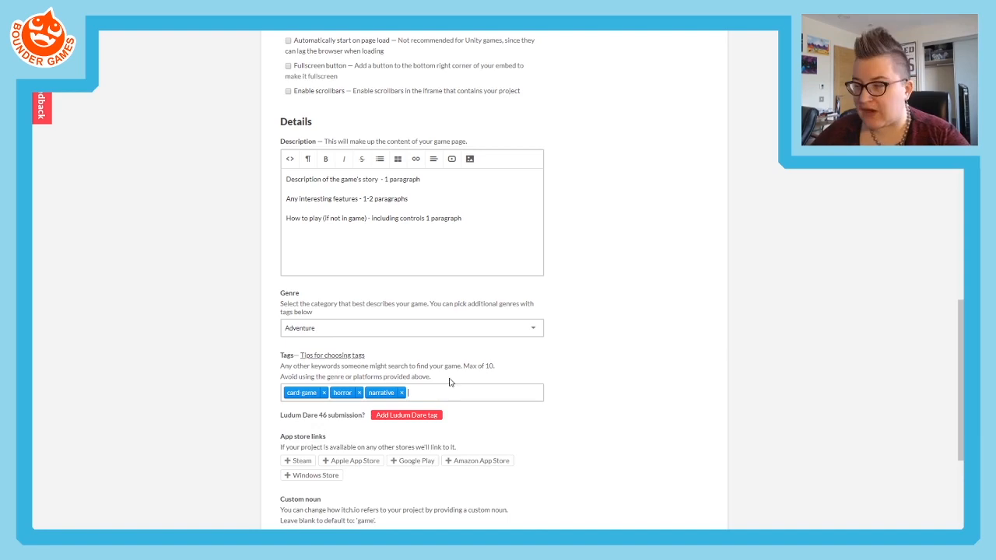
pyautogui.scroll(-5, 279, 416)
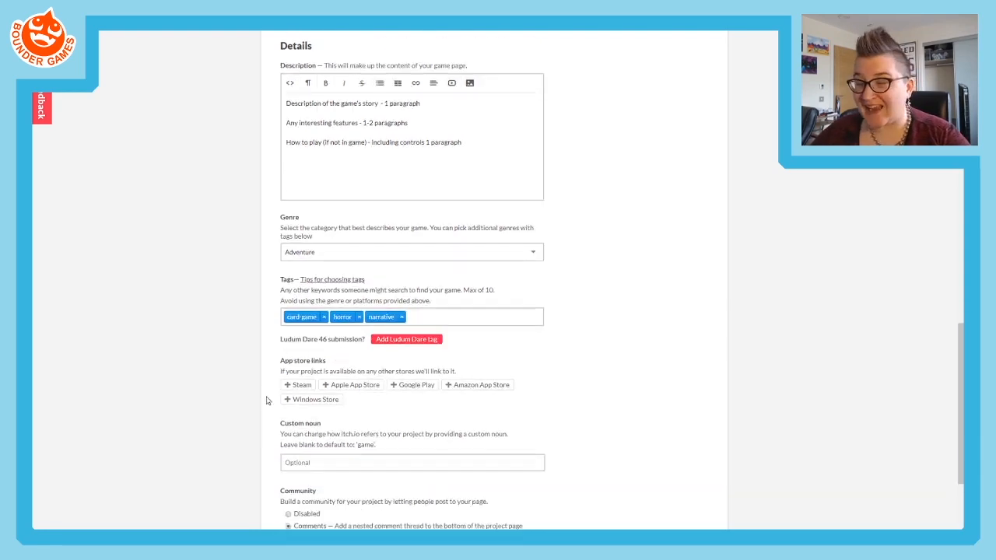
pyautogui.scroll(-3, 346, 310)
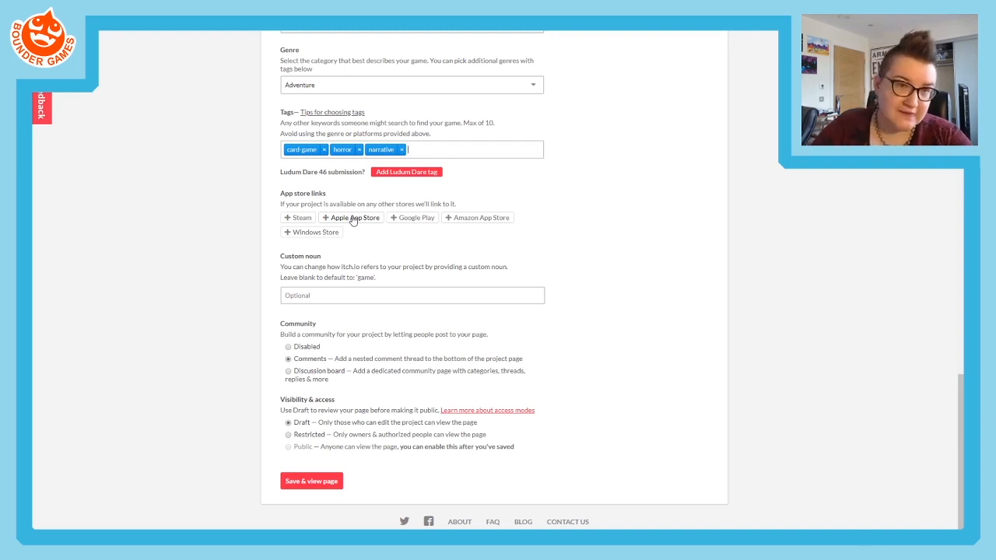
pyautogui.click(295, 295)
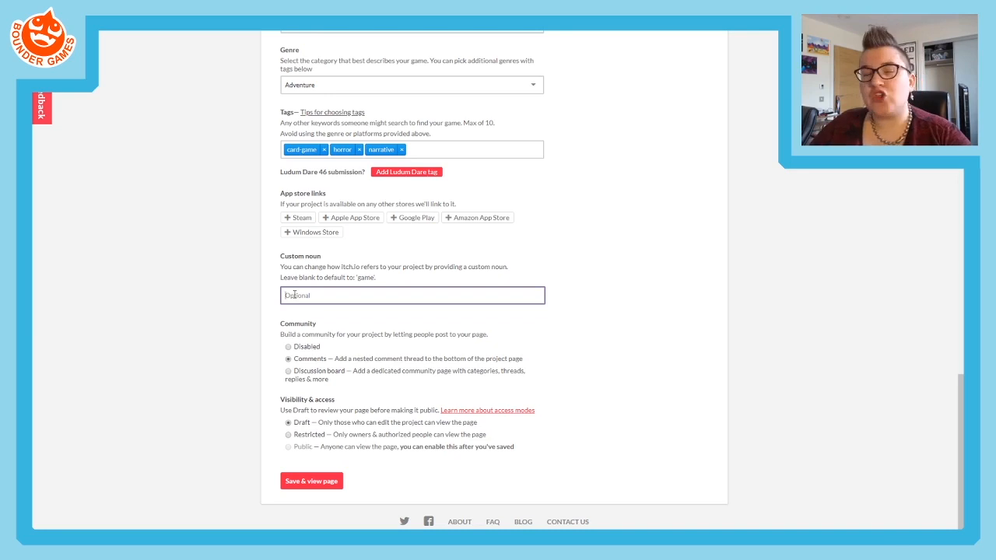
pyautogui.moveTo(319, 270); pyautogui.dragTo(265, 259)
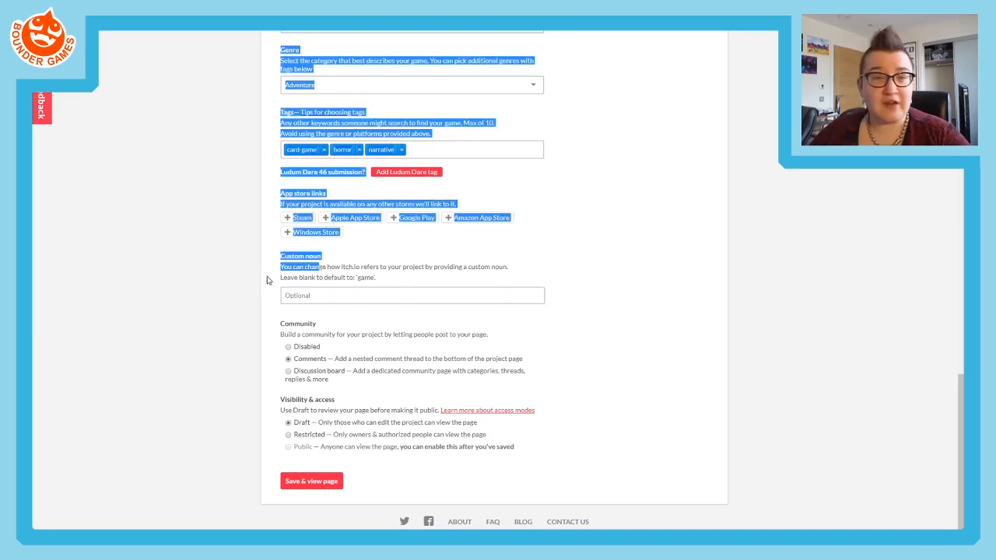
pyautogui.click(295, 288)
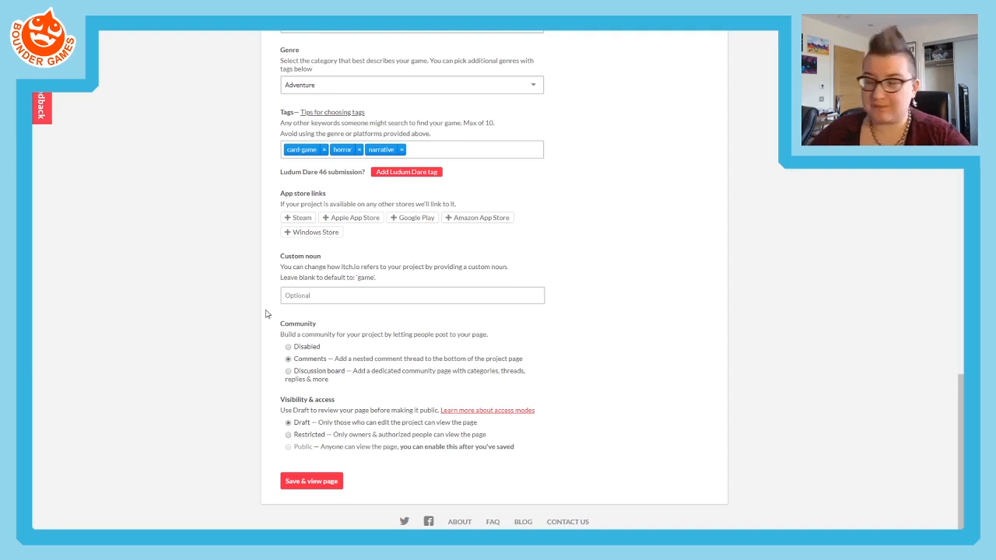
# - Try the Disabled community and Restricted visibility options, returning the project to Comments and Draft
pyautogui.scroll(-1, 266, 311)
pyautogui.click(340, 329)
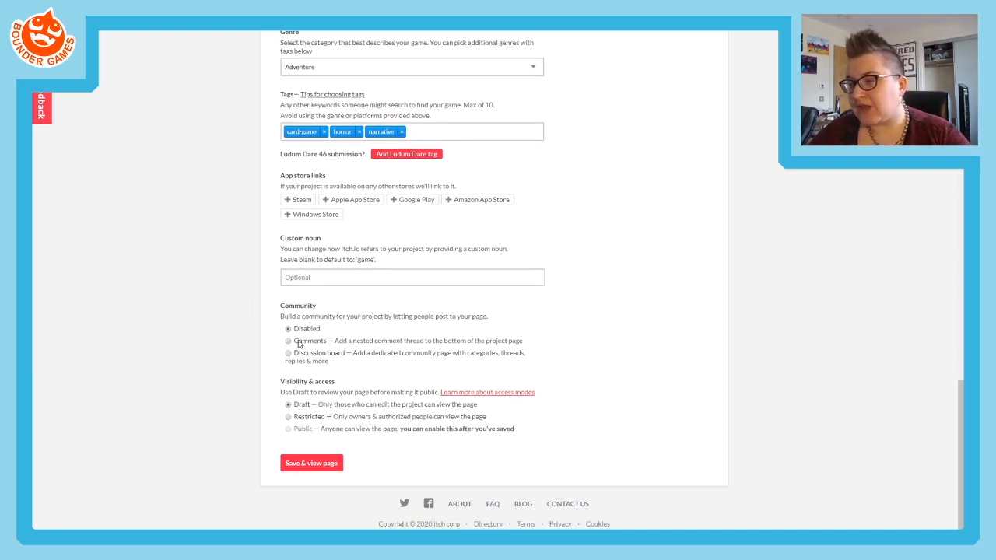
pyautogui.click(288, 341)
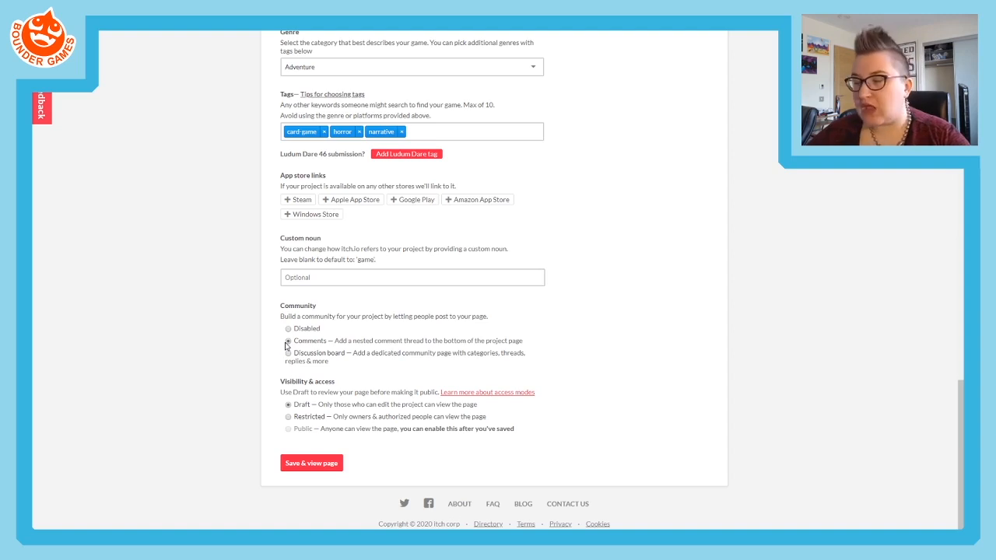
pyautogui.click(305, 418)
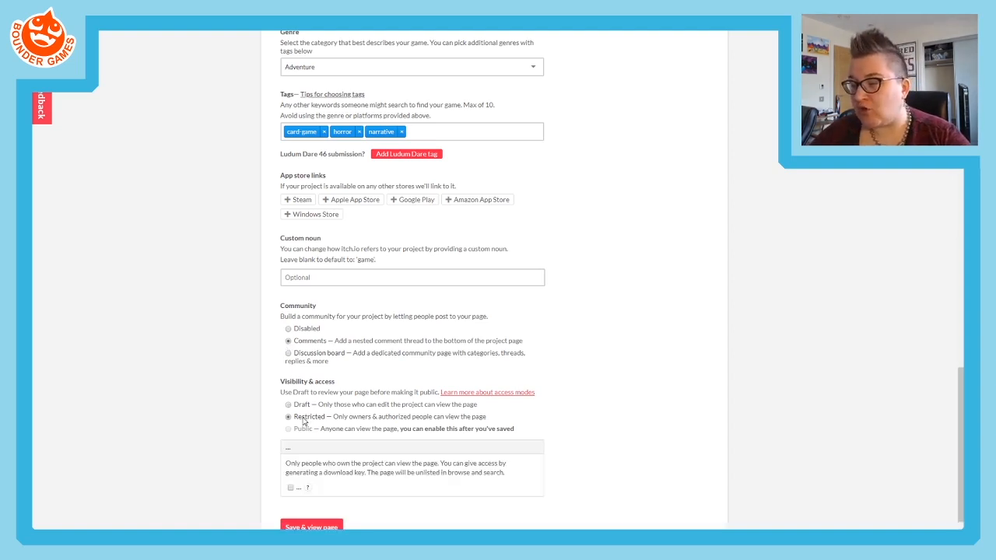
pyautogui.click(294, 405)
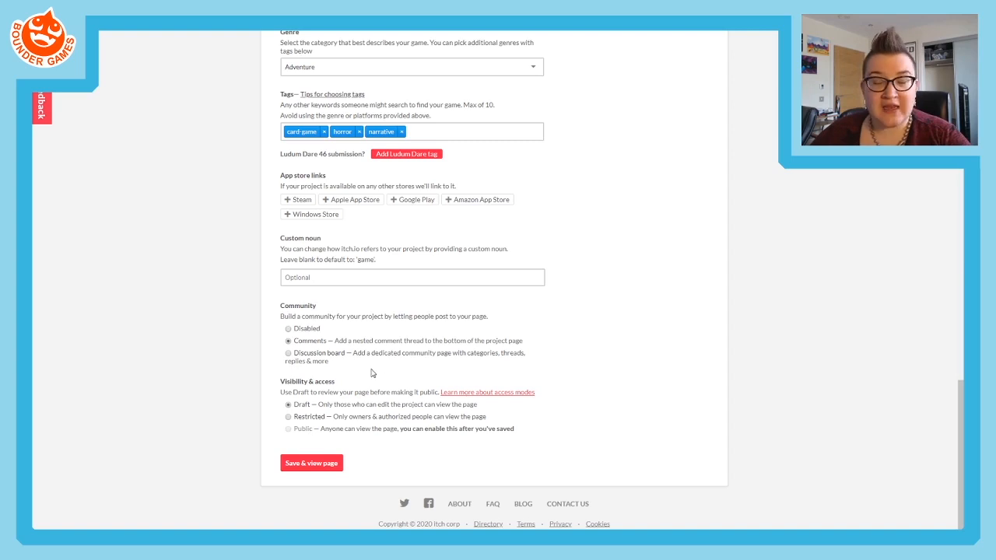
# - Save the project, view its page and dismiss the welcome message
pyautogui.click(308, 468)
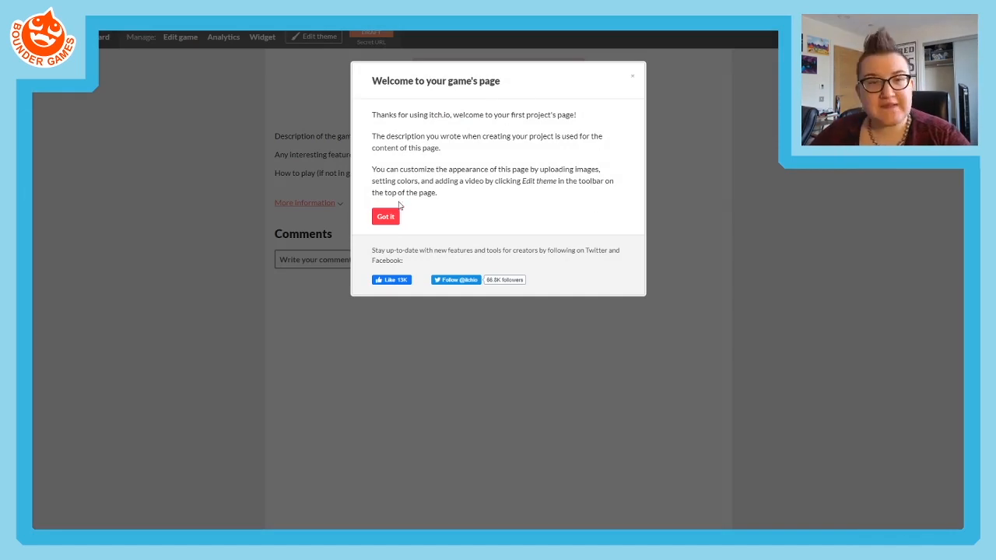
pyautogui.click(384, 221)
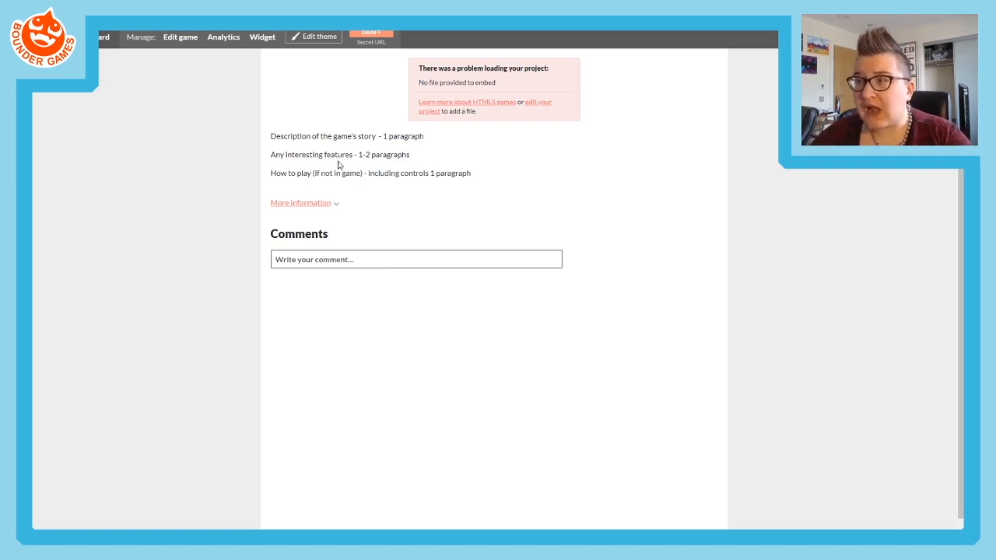
# - Open the theme editor for the game page and expand the additional colour and text options
pyautogui.click(309, 38)
pyautogui.click(321, 38)
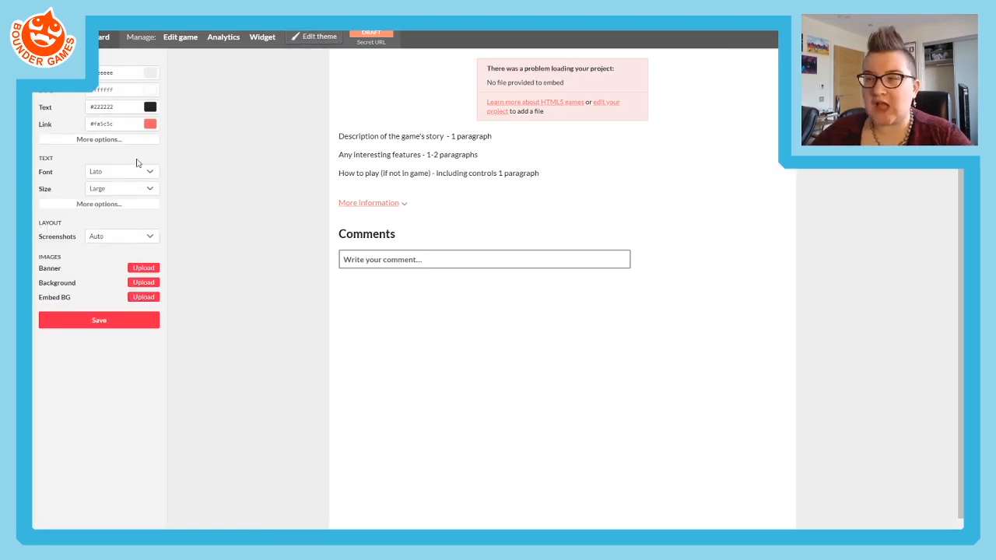
pyautogui.click(87, 141)
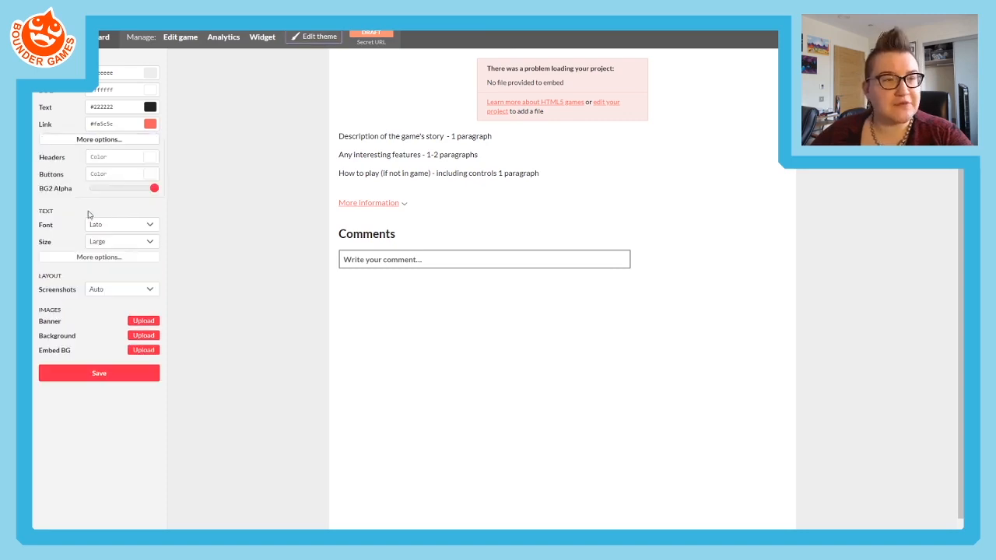
pyautogui.click(83, 259)
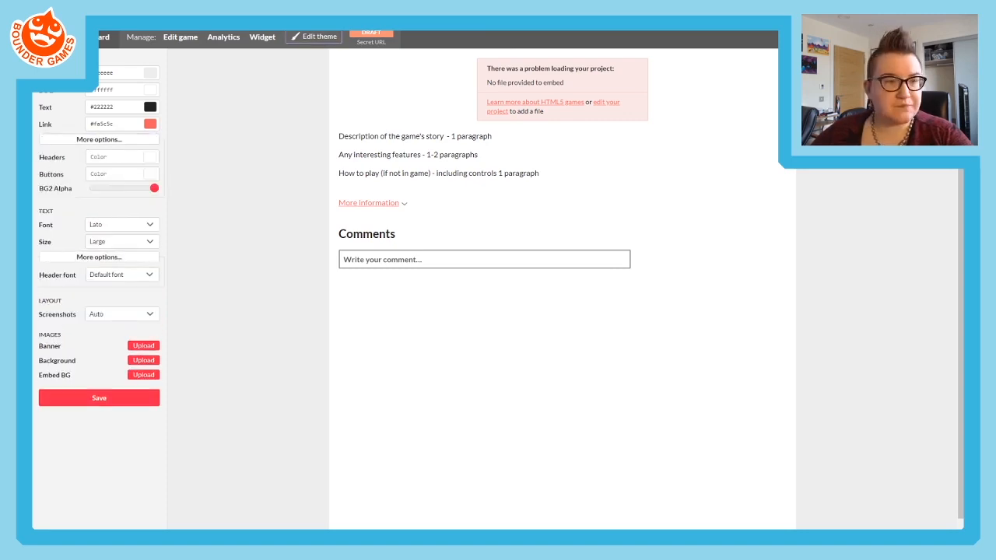
# - Change the page's outer background colour to a light lime green
pyautogui.click(117, 72)
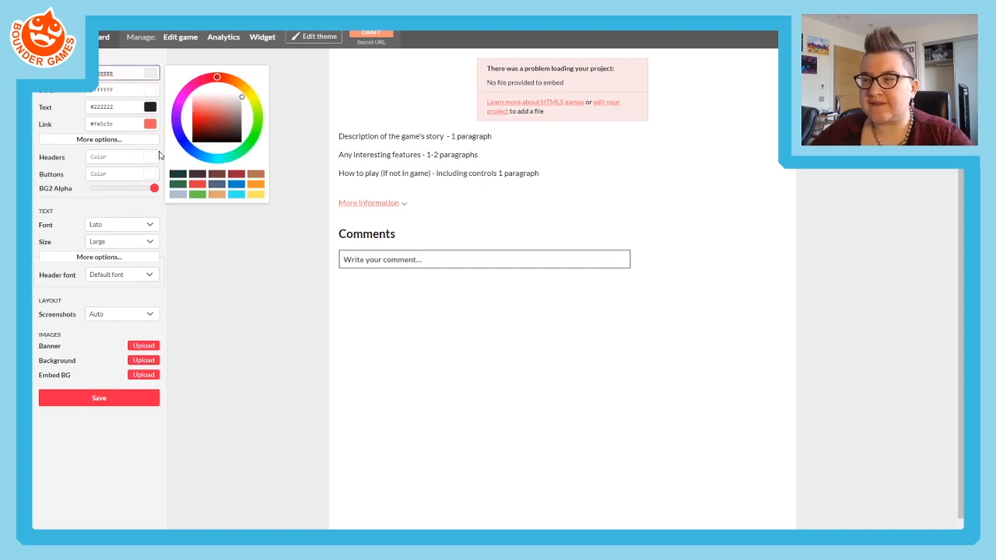
pyautogui.click(257, 113)
pyautogui.click(192, 107)
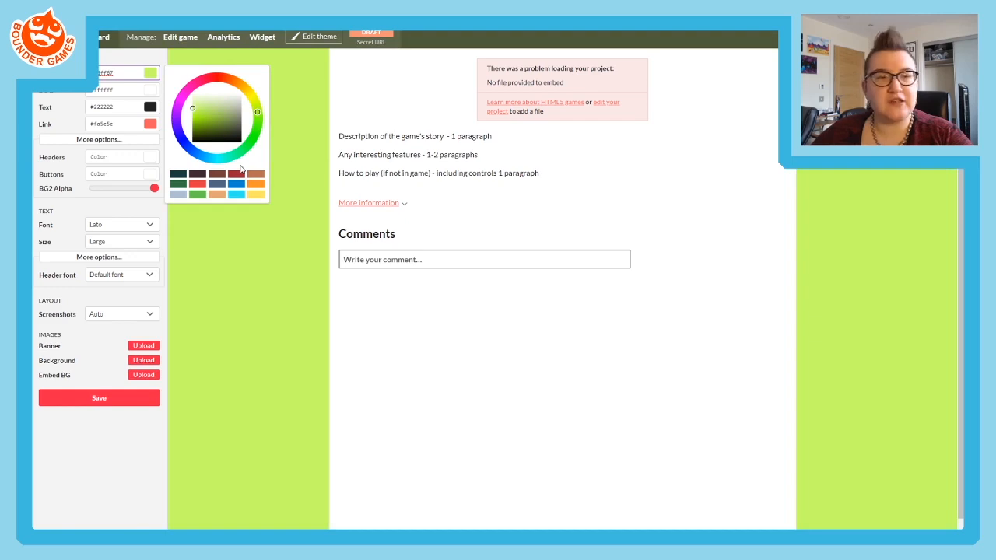
# - Set the page's outer background to dark purple and its inner content background to near-black
pyautogui.click(175, 112)
pyautogui.click(192, 130)
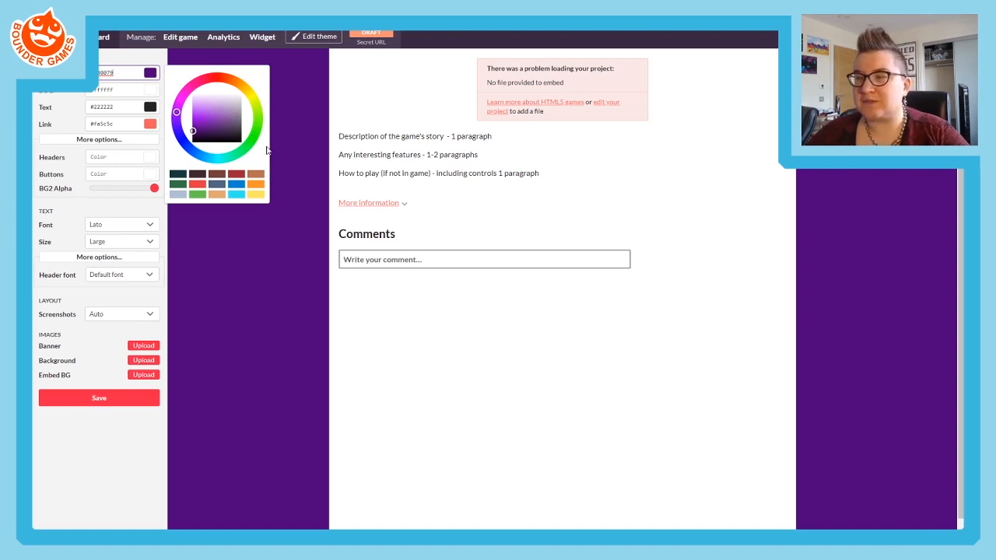
pyautogui.press('Tab')
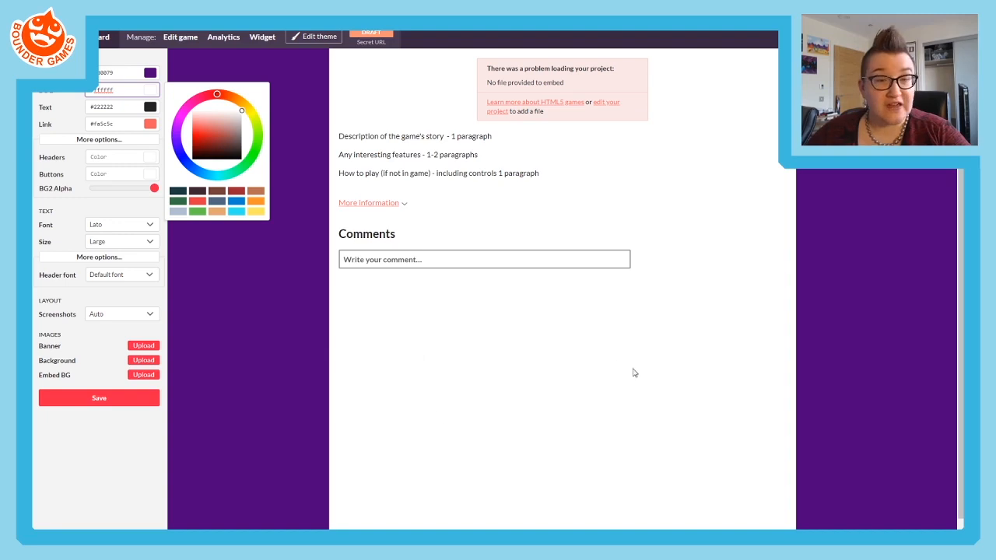
pyautogui.moveTo(180, 122)
pyautogui.mouseDown()
pyautogui.moveTo(220, 108)
pyautogui.moveTo(189, 123)
pyautogui.moveTo(202, 121)
pyautogui.moveTo(226, 158)
pyautogui.mouseUp()
pyautogui.click(177, 125)
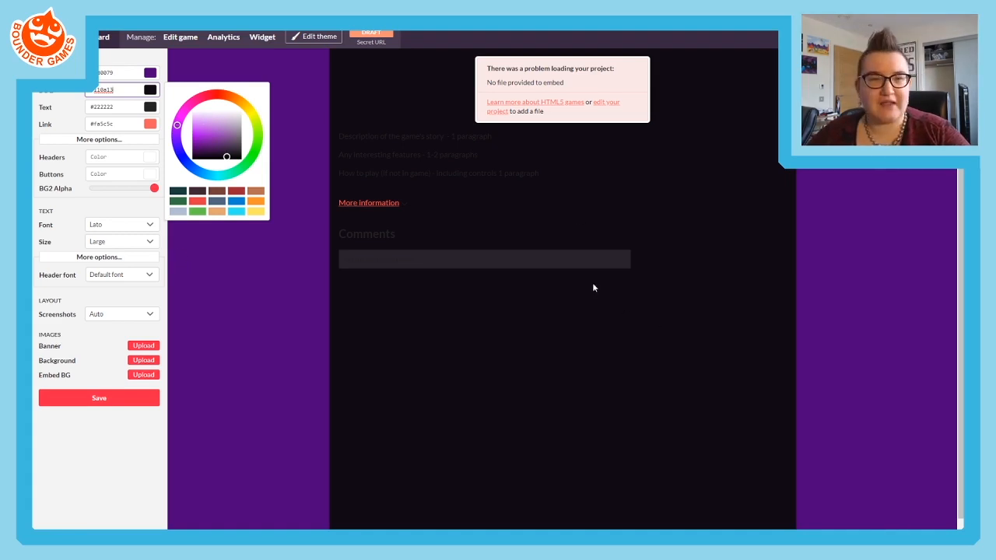
# - Try white, pale pink and bright red (#ff2033) as the page's text colour
pyautogui.click(60, 111)
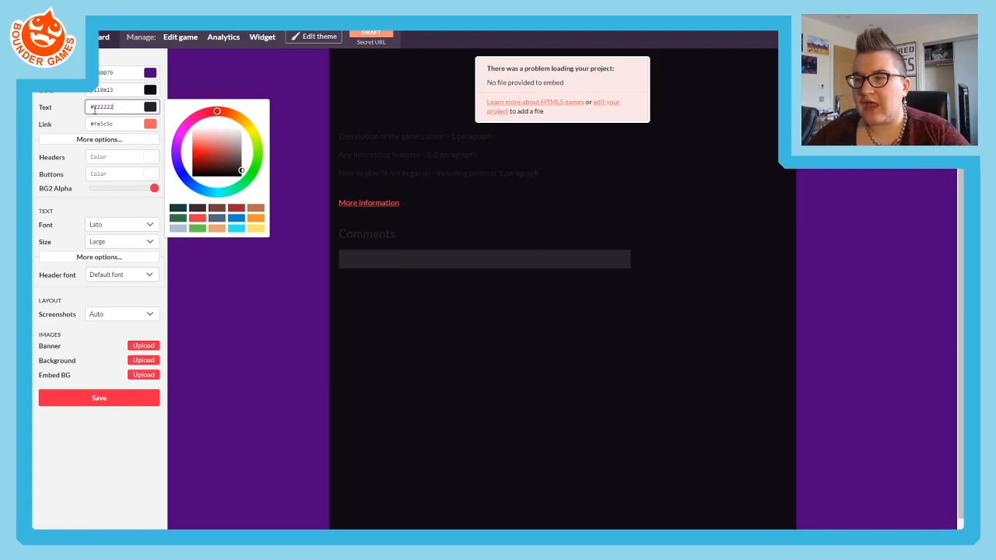
pyautogui.click(223, 126)
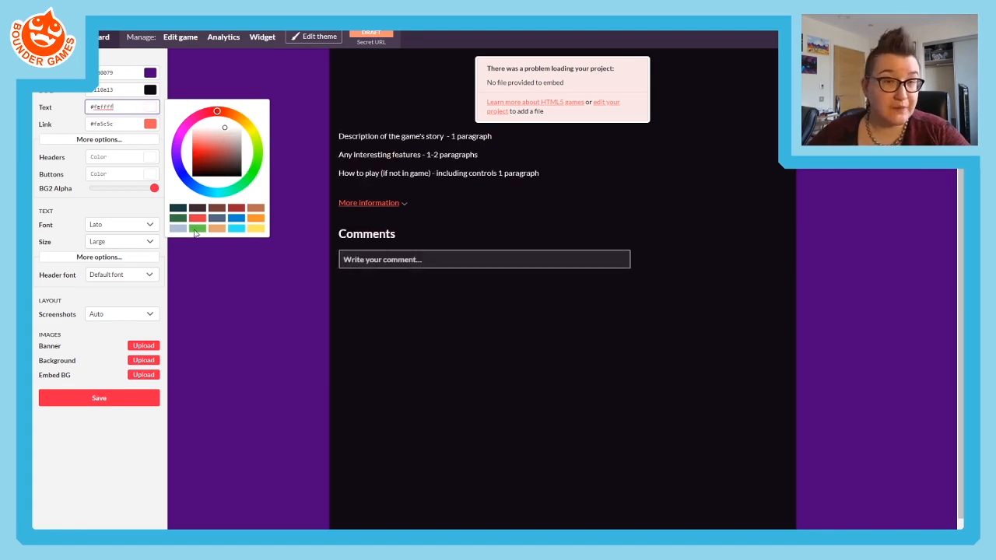
pyautogui.moveTo(179, 137)
pyautogui.mouseDown()
pyautogui.moveTo(192, 130)
pyautogui.moveTo(151, 130)
pyautogui.mouseUp()
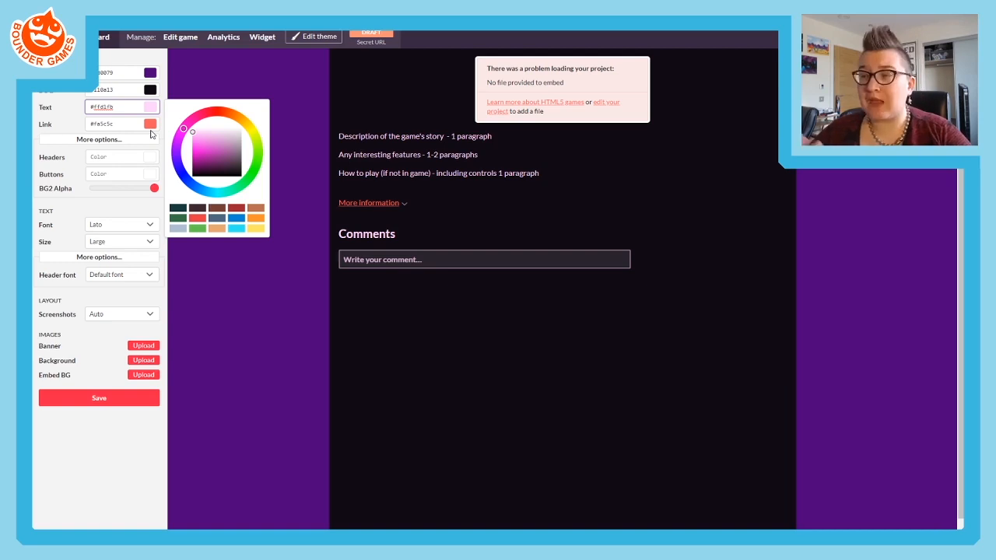
pyautogui.moveTo(205, 115); pyautogui.dragTo(213, 112)
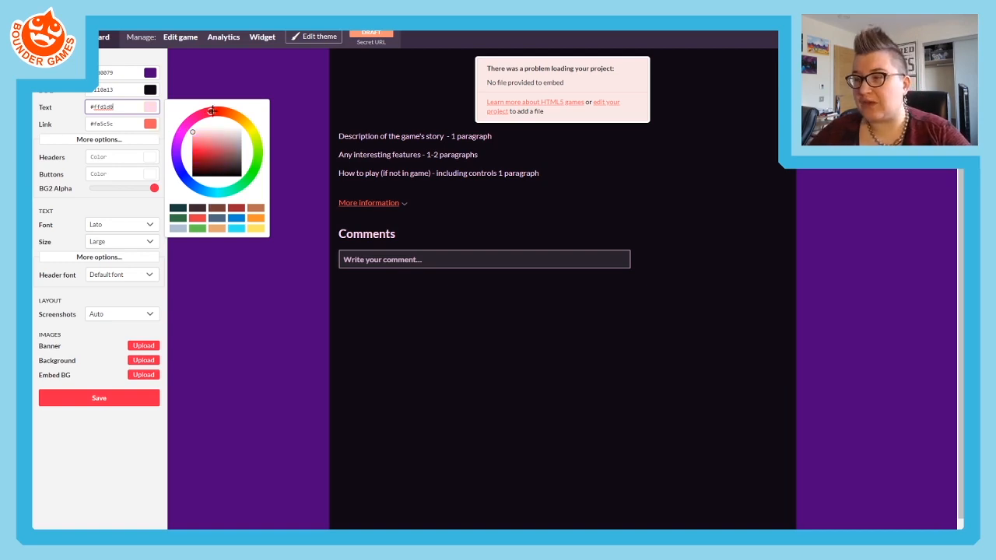
pyautogui.moveTo(210, 146); pyautogui.dragTo(175, 148)
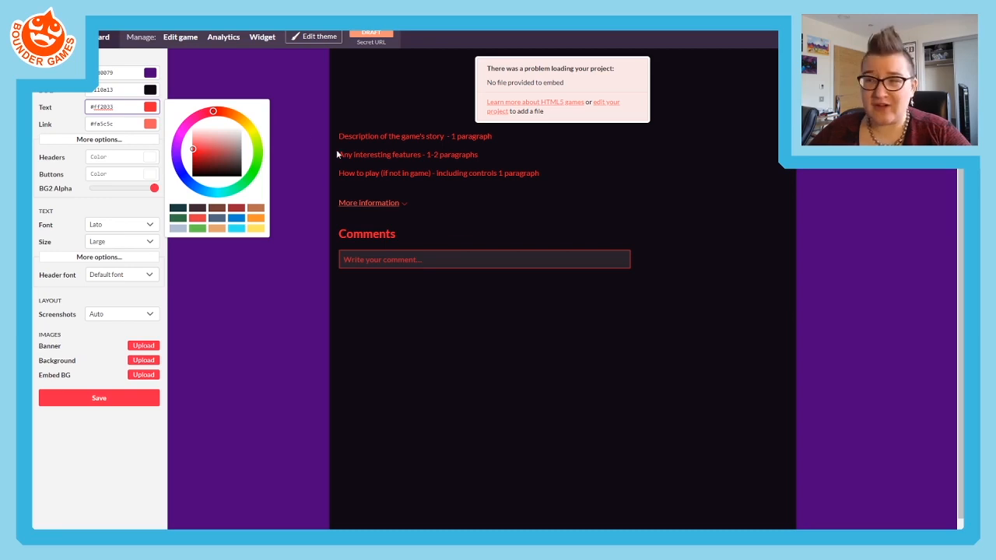
# - Try a bright blue content background behind the red text, returning it to near-black
pyautogui.click(116, 89)
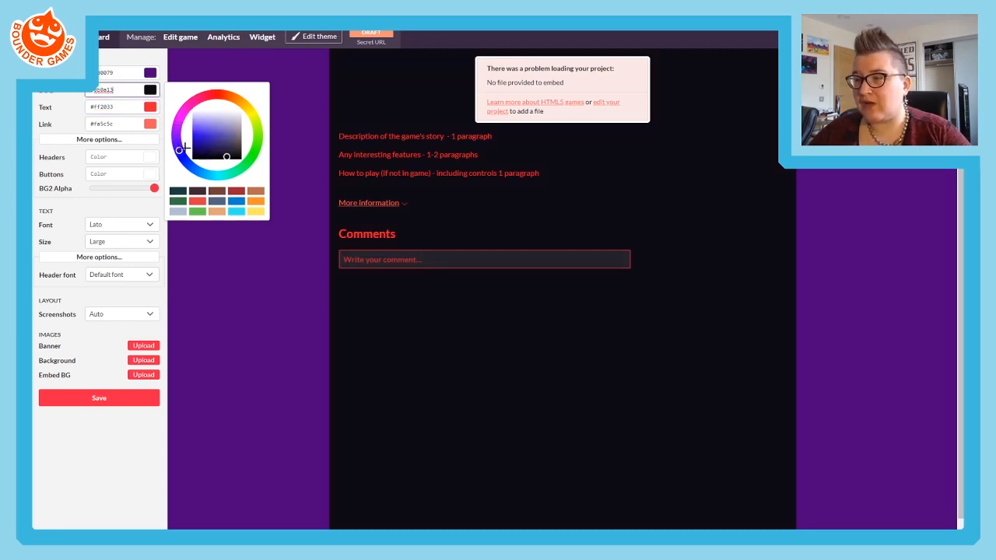
pyautogui.moveTo(201, 139)
pyautogui.mouseDown()
pyautogui.moveTo(180, 144)
pyautogui.moveTo(176, 132)
pyautogui.mouseUp()
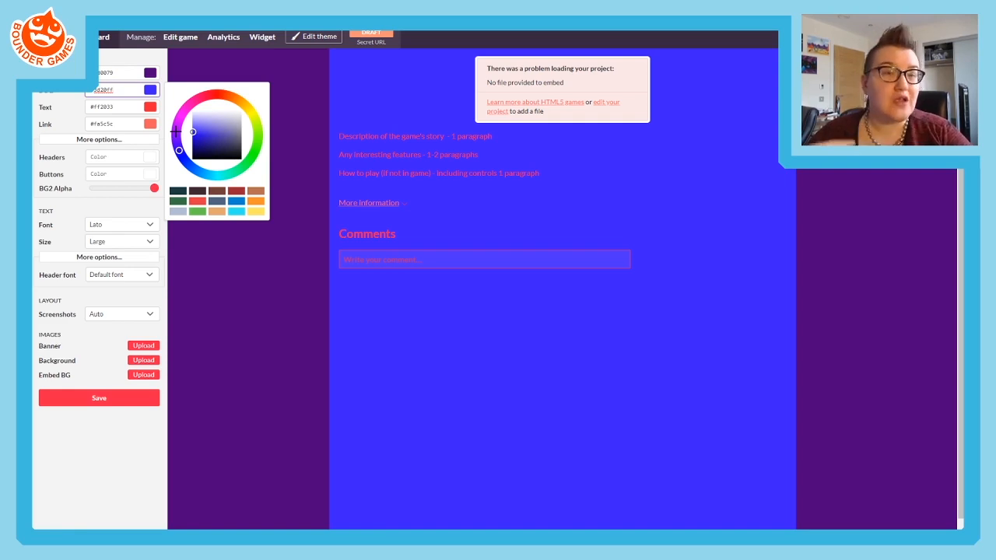
pyautogui.click(192, 159)
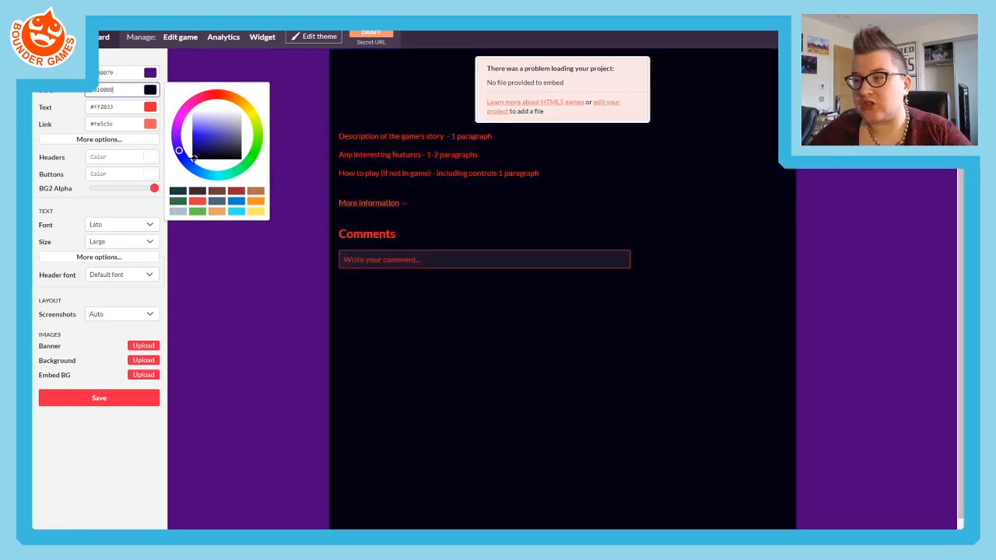
# - Set the text colour to very pale pink (#feeaff) and the content background to near-black (#0a0a0a)
pyautogui.click(117, 106)
pyautogui.click(205, 131)
pyautogui.moveTo(201, 130)
pyautogui.mouseDown()
pyautogui.moveTo(180, 120)
pyautogui.moveTo(187, 130)
pyautogui.mouseUp()
pyautogui.click(178, 130)
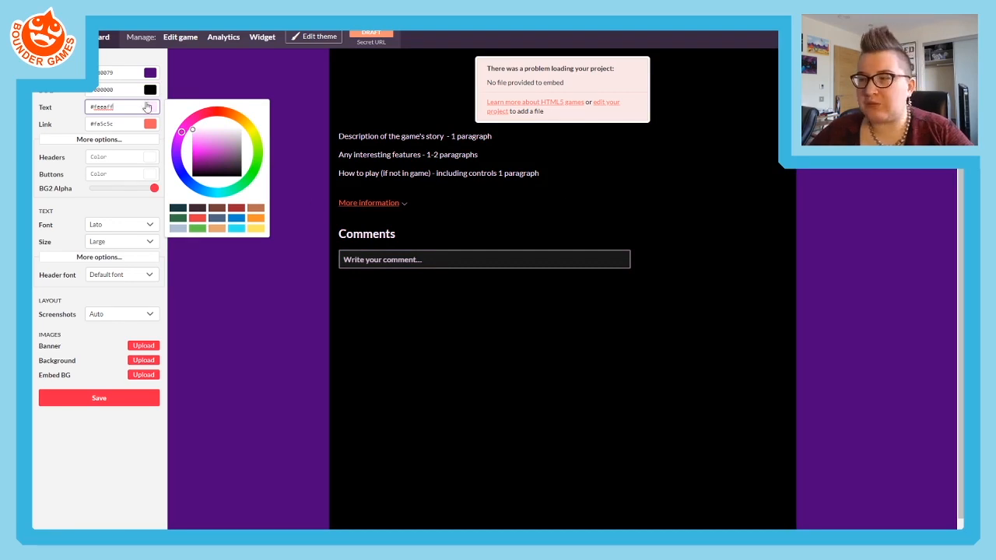
pyautogui.click(117, 89)
pyautogui.moveTo(241, 158); pyautogui.dragTo(244, 157)
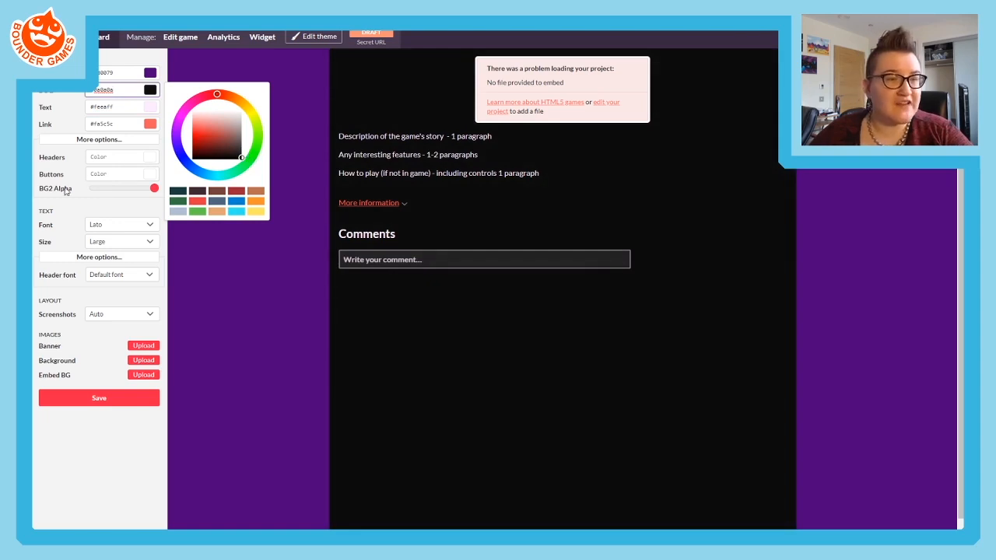
# - Set the link colour to pink (#fa5be4) and the header colour to light magenta (#f371ff)
pyautogui.click(62, 129)
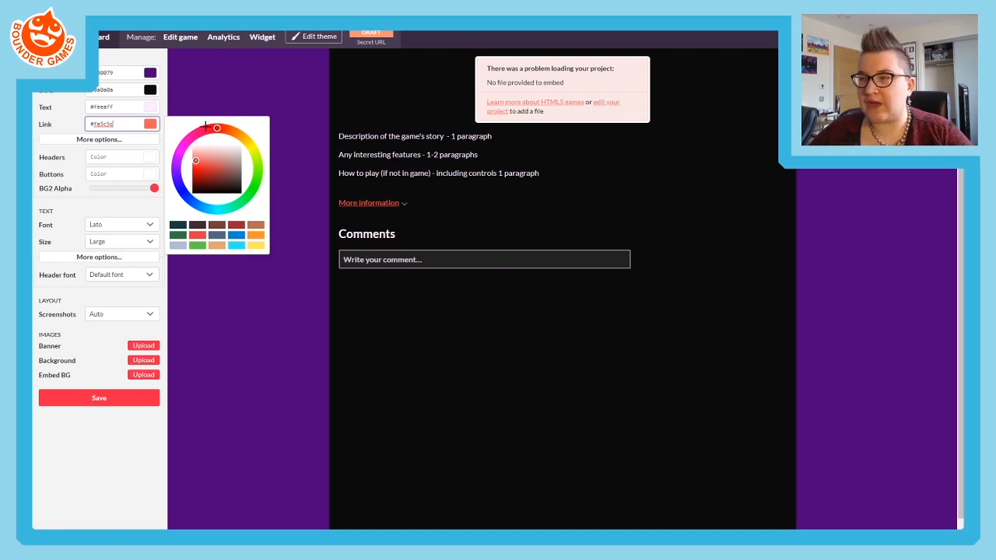
pyautogui.click(185, 144)
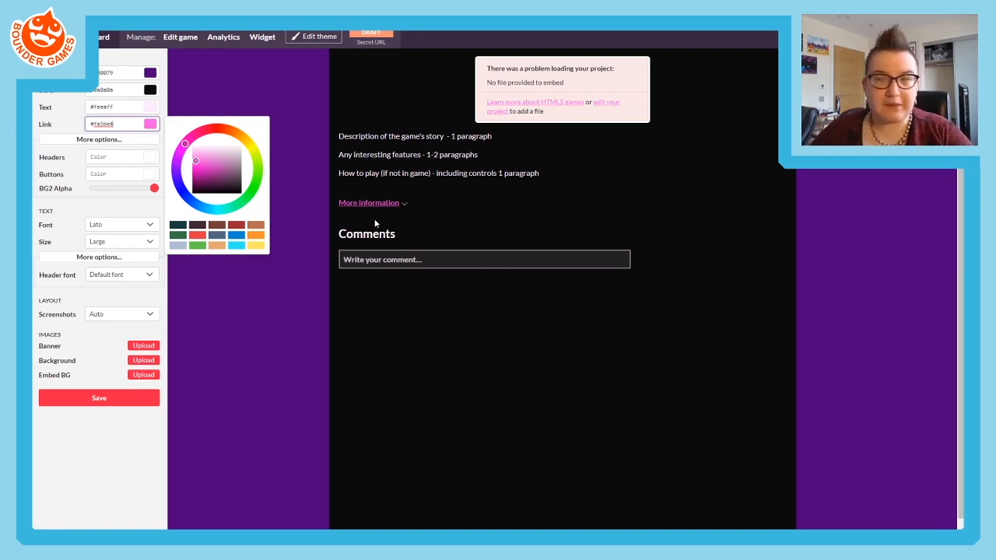
pyautogui.click(70, 158)
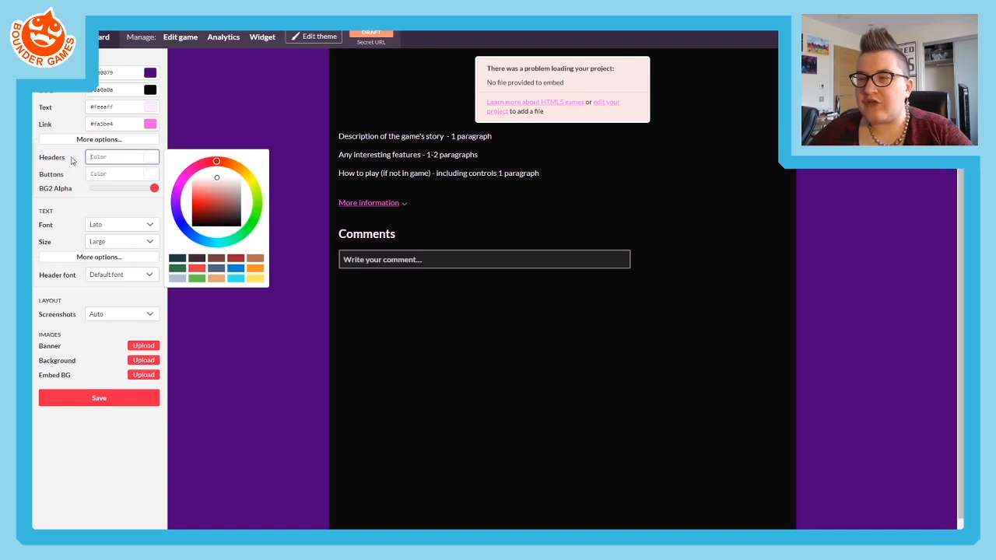
pyautogui.click(189, 189)
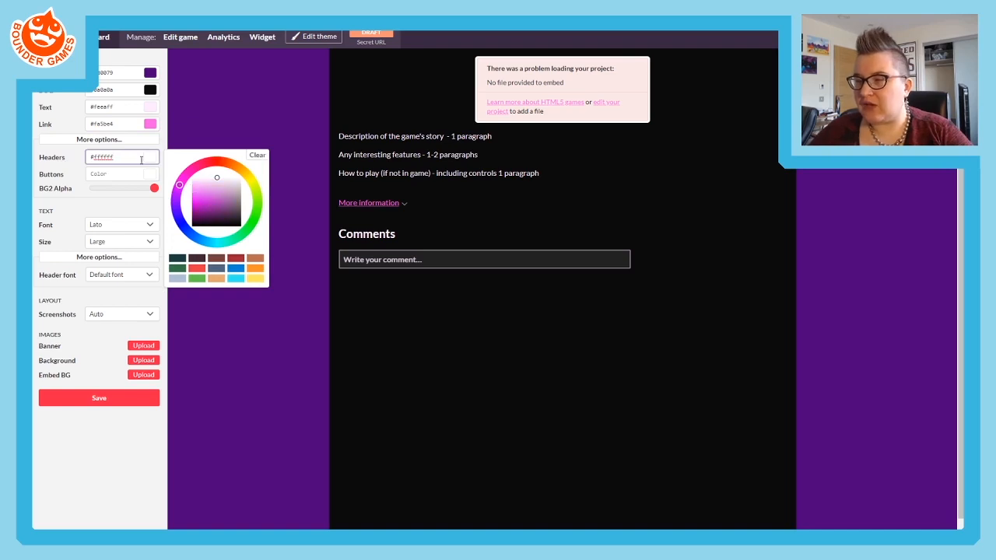
pyautogui.moveTo(196, 194); pyautogui.dragTo(190, 191)
pyautogui.click(208, 112)
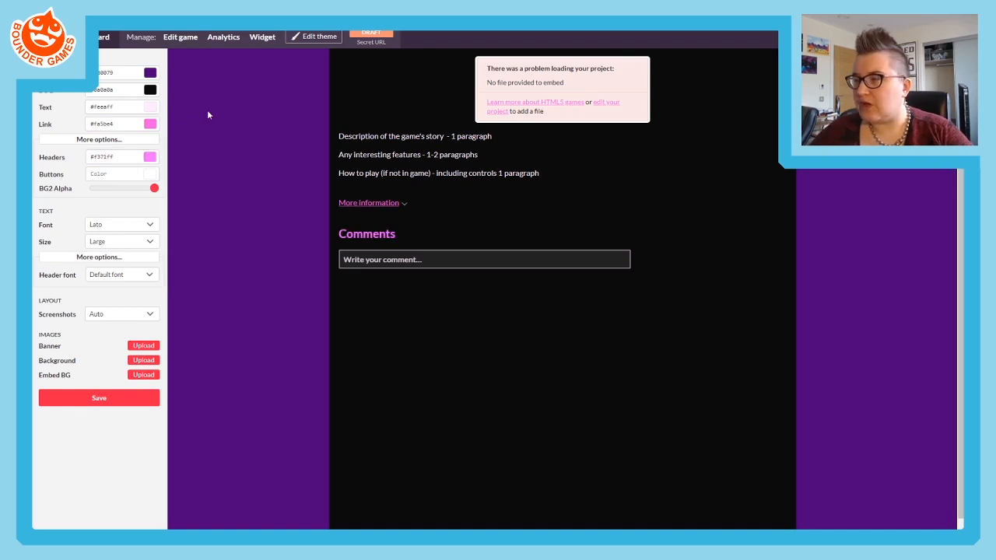
# - Set the button colour to white (#ffffff) and lower the BG2 Alpha to 52
pyautogui.click(116, 175)
pyautogui.click(178, 207)
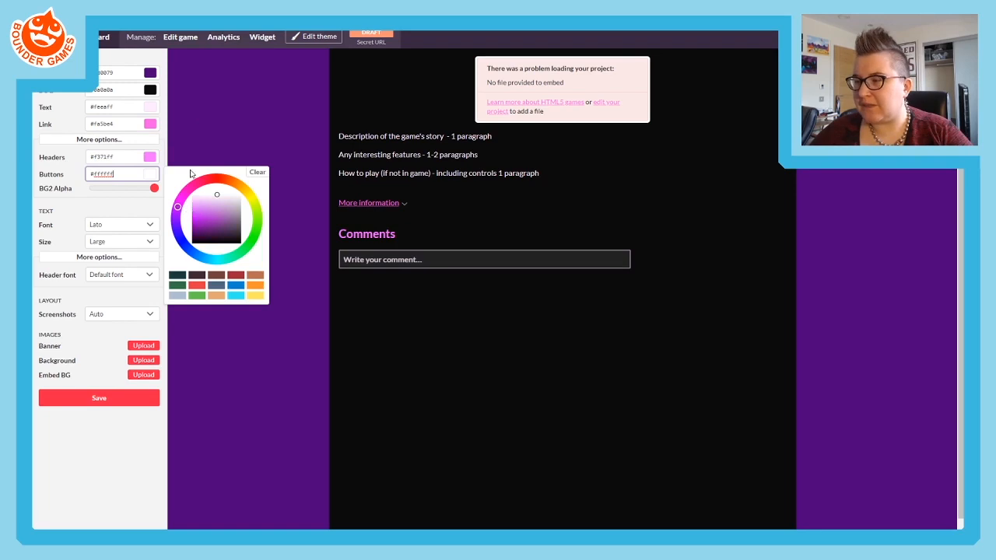
pyautogui.click(84, 184)
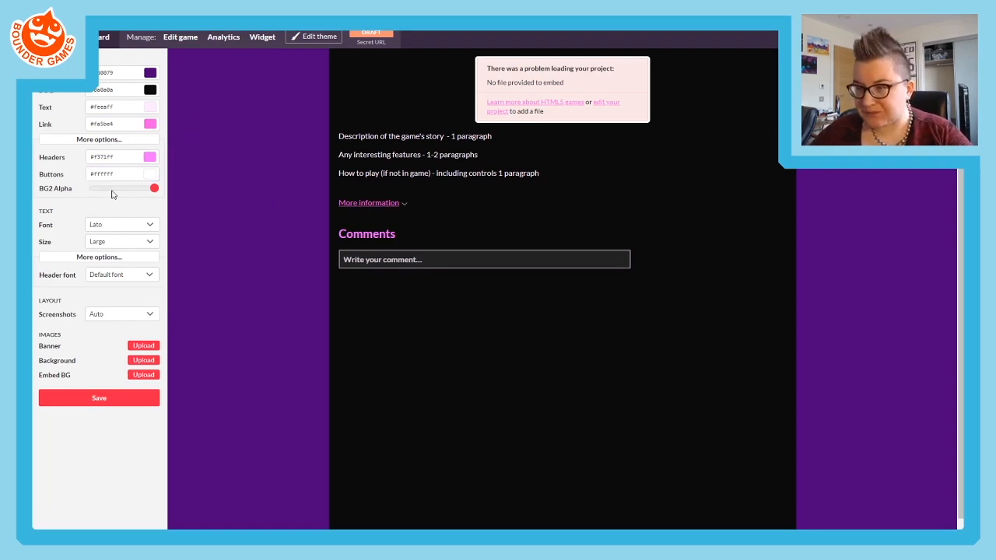
pyautogui.moveTo(152, 190); pyautogui.dragTo(127, 195)
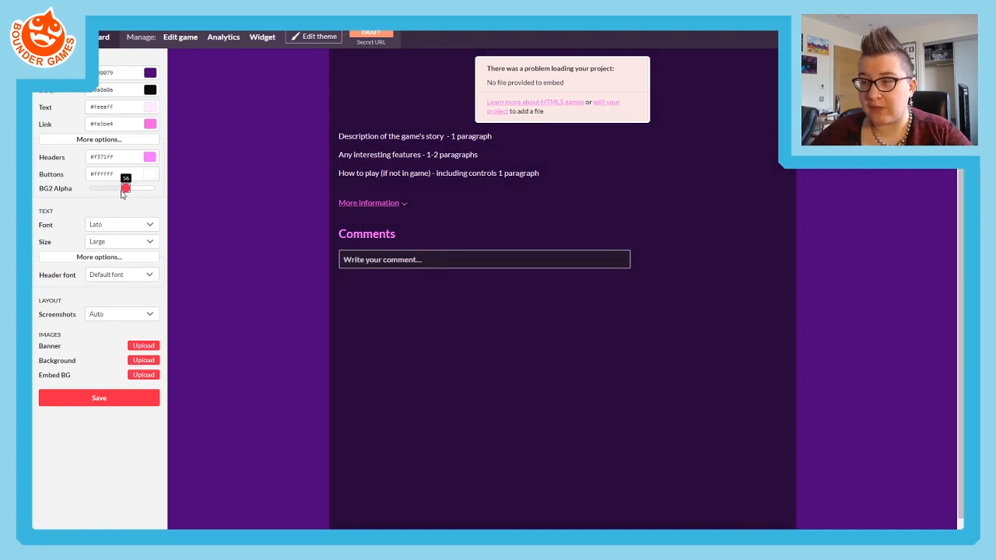
pyautogui.moveTo(122, 194)
pyautogui.mouseDown()
pyautogui.moveTo(63, 195)
pyautogui.moveTo(122, 194)
pyautogui.mouseUp()
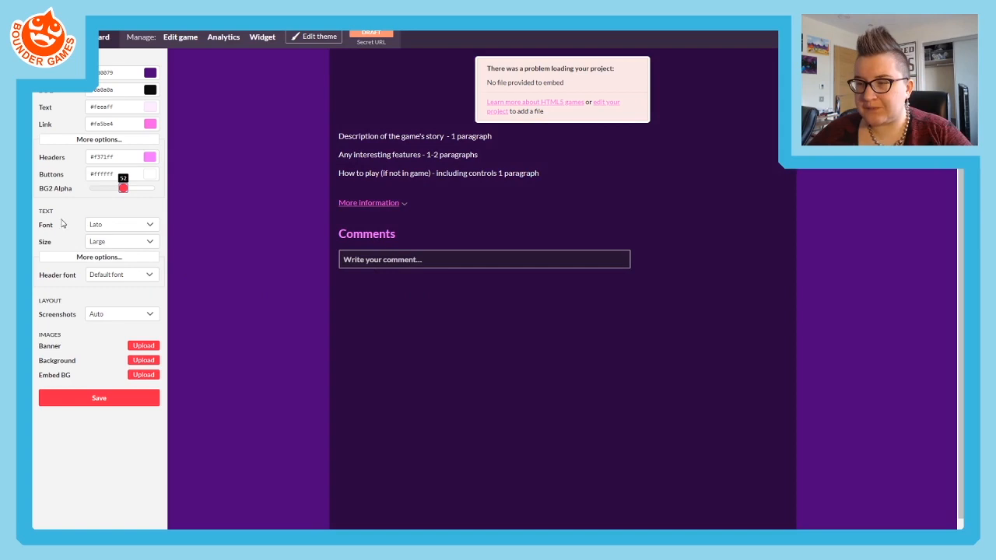
# - Try the Anonymous Pro, Lato, Sans Serif and Pixel fonts for the page text
pyautogui.click(101, 226)
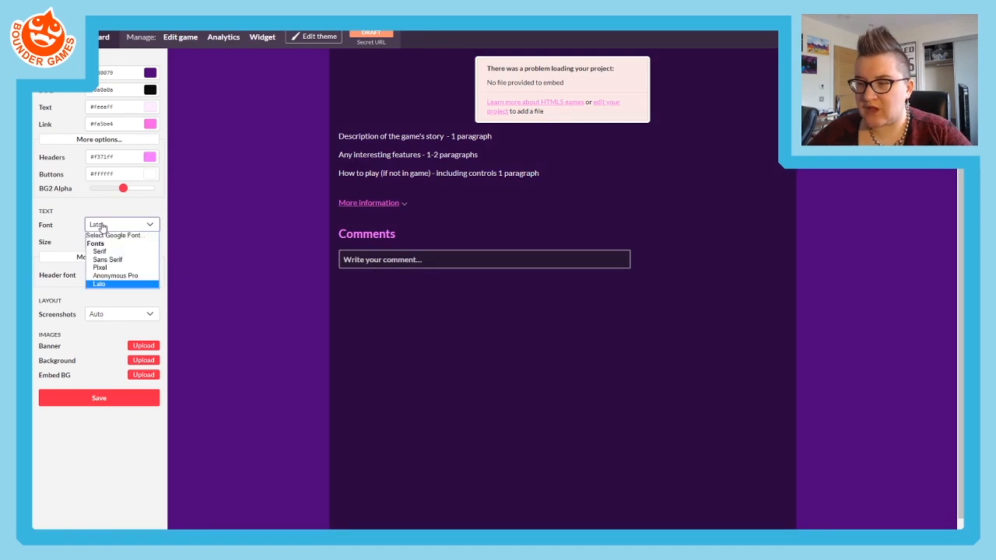
pyautogui.click(108, 276)
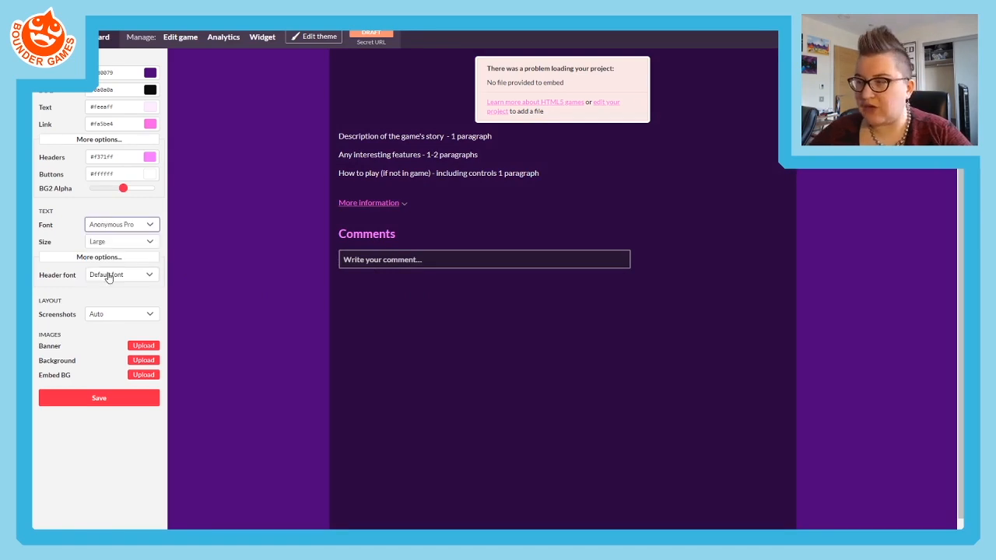
pyautogui.click(114, 224)
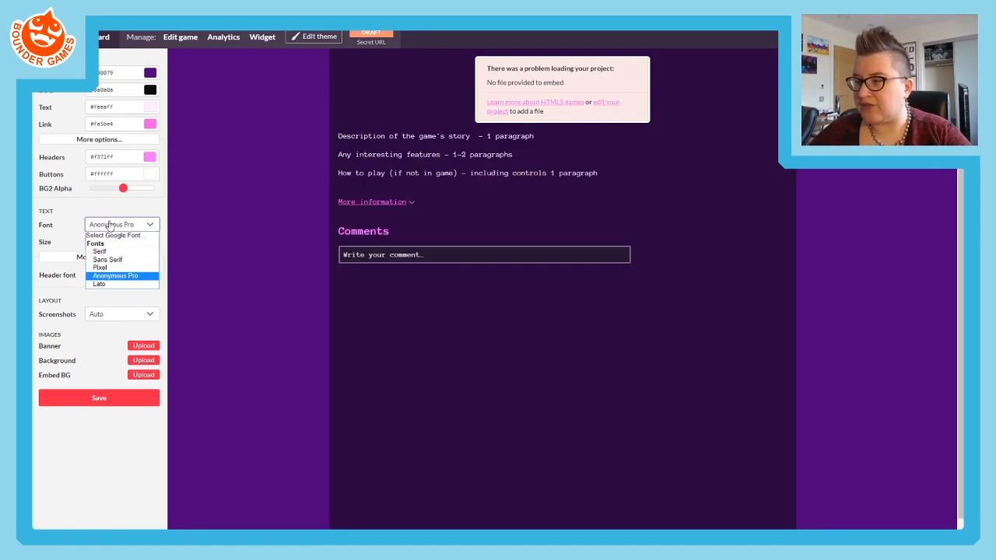
pyautogui.click(113, 275)
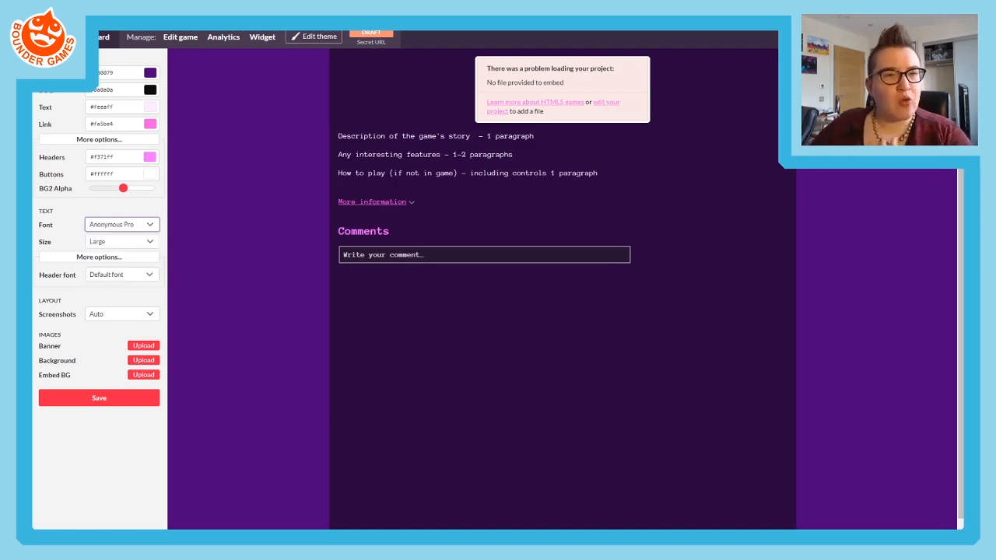
pyautogui.click(133, 225)
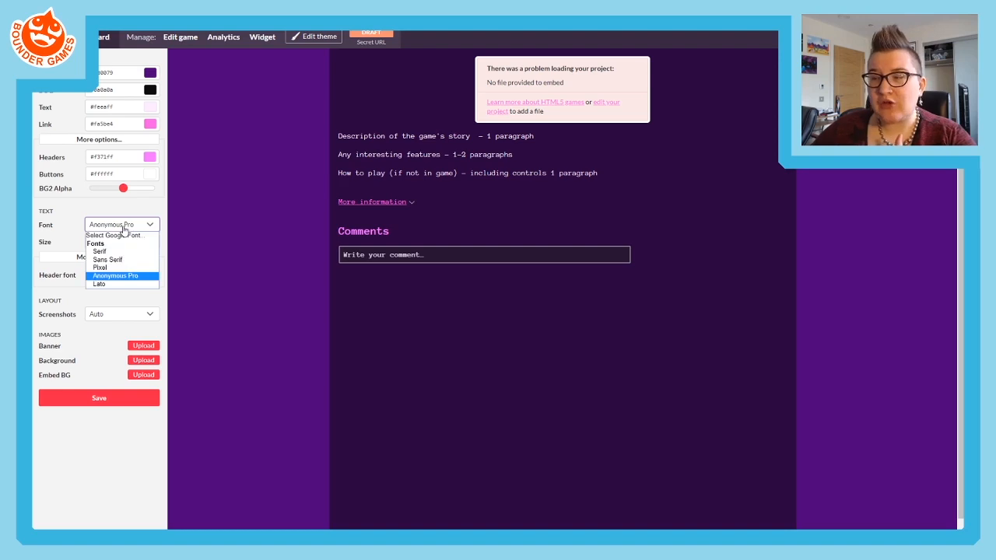
pyautogui.click(109, 276)
pyautogui.click(124, 224)
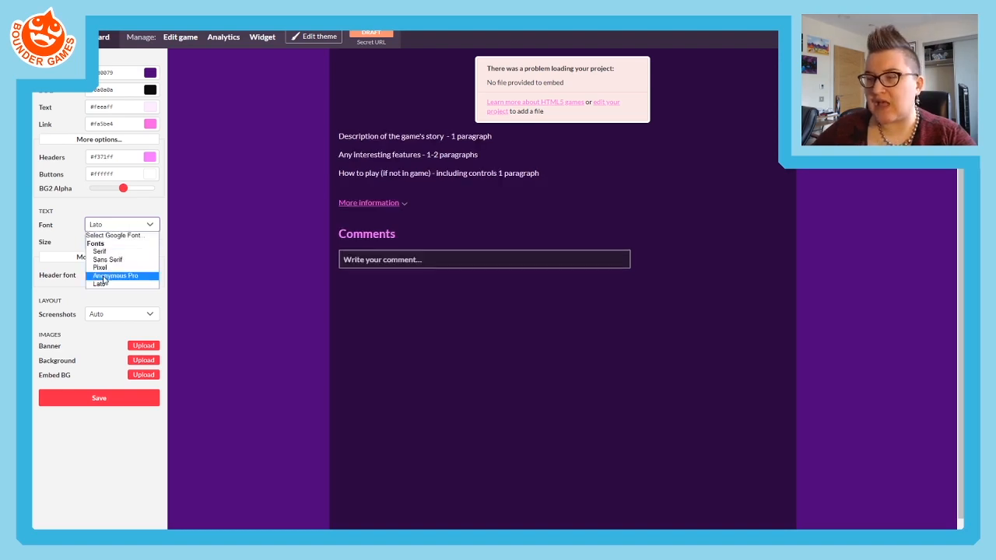
pyautogui.click(103, 260)
pyautogui.click(107, 227)
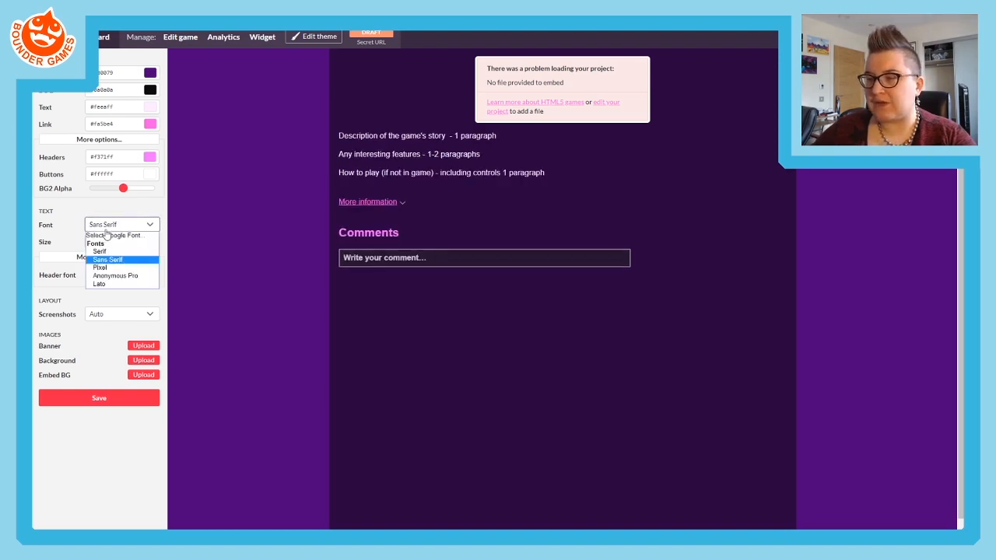
pyautogui.click(99, 271)
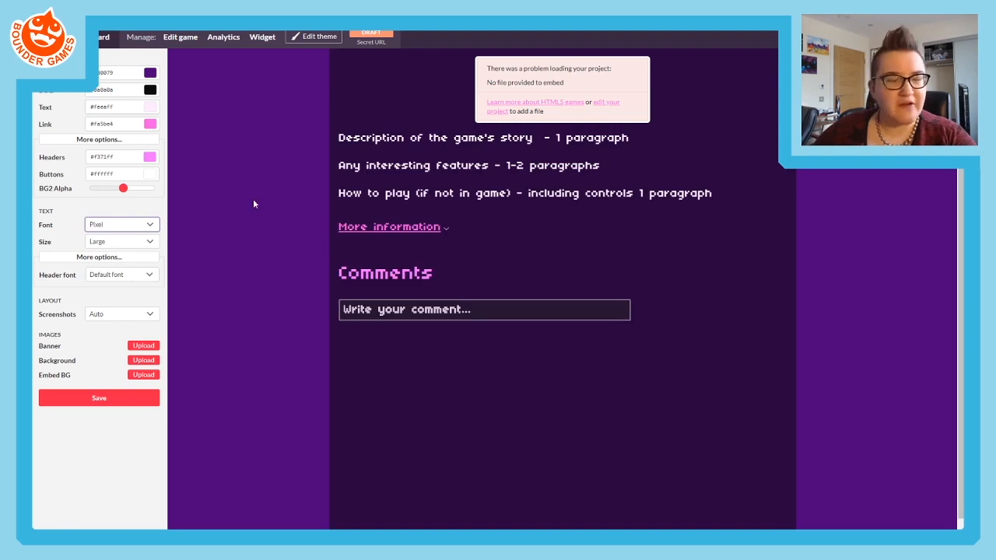
# - Try the Anonymous Pro, Serif and Sans Serif fonts, returning the page text to Lato
pyautogui.click(116, 224)
pyautogui.click(110, 277)
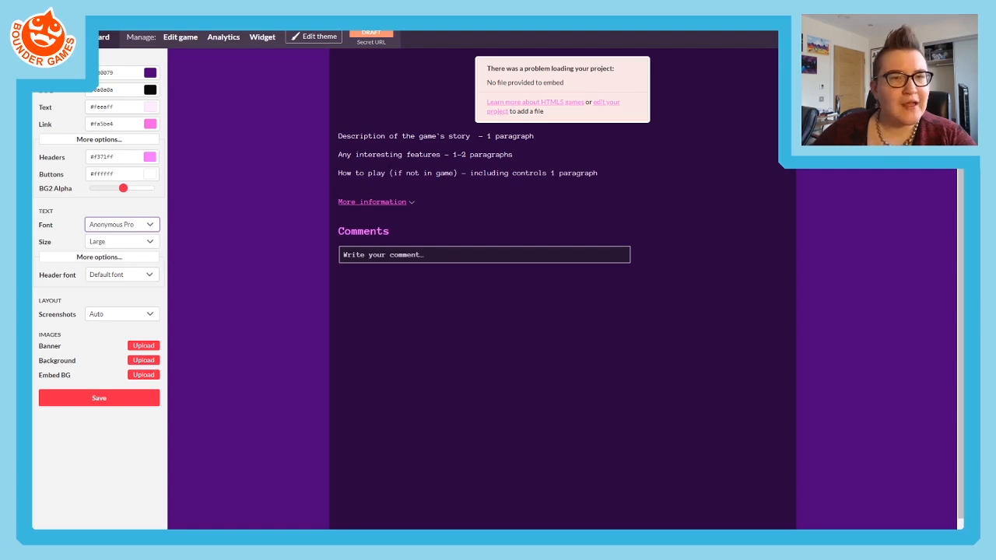
pyautogui.click(120, 225)
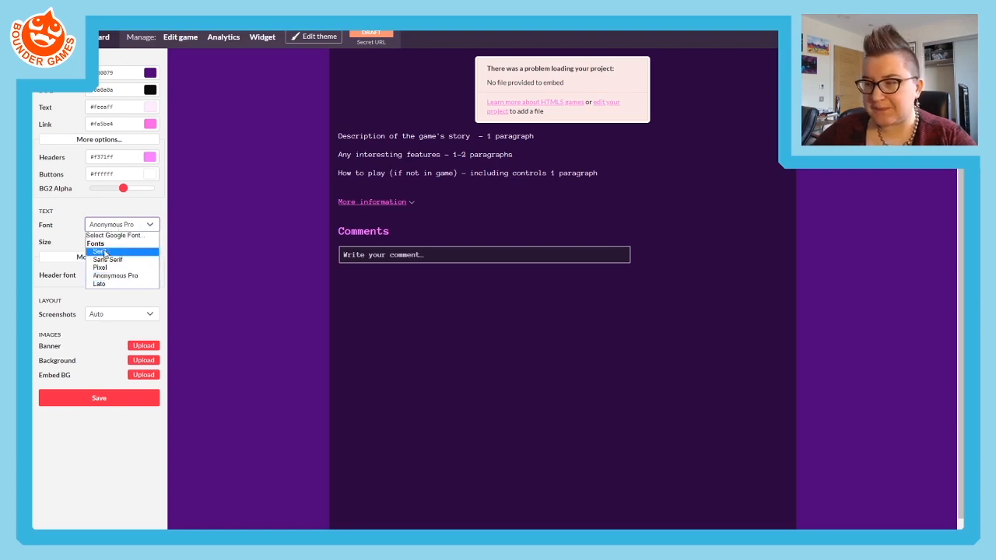
pyautogui.click(99, 252)
pyautogui.click(117, 224)
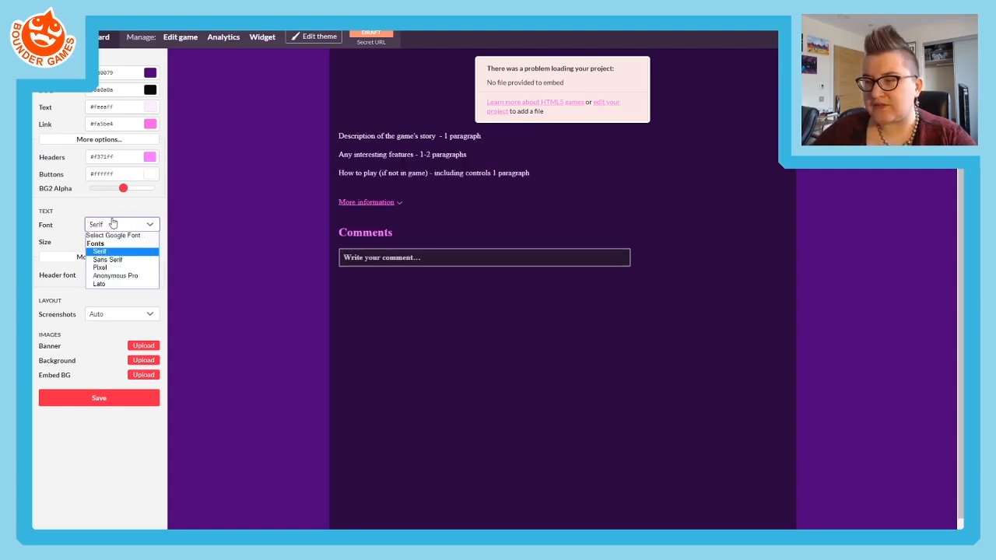
pyautogui.click(107, 259)
pyautogui.click(118, 225)
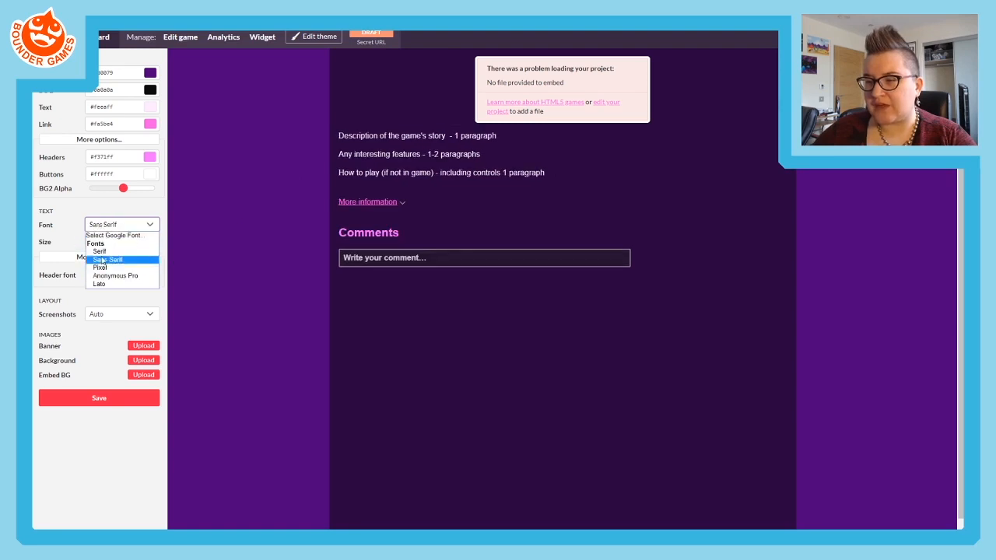
pyautogui.click(100, 285)
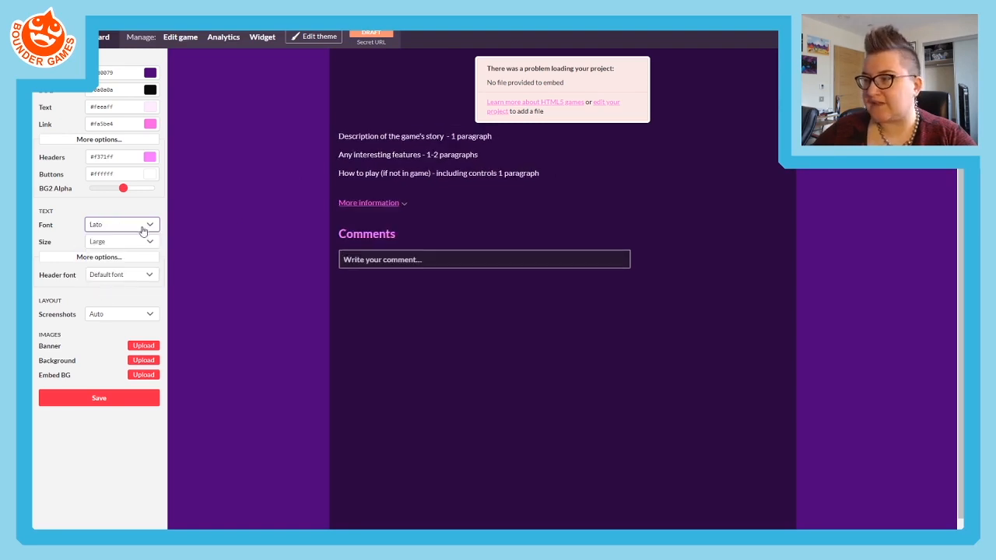
# - Try the Small and Large text sizes, then set the page text size to Very Large
pyautogui.click(117, 242)
pyautogui.click(111, 256)
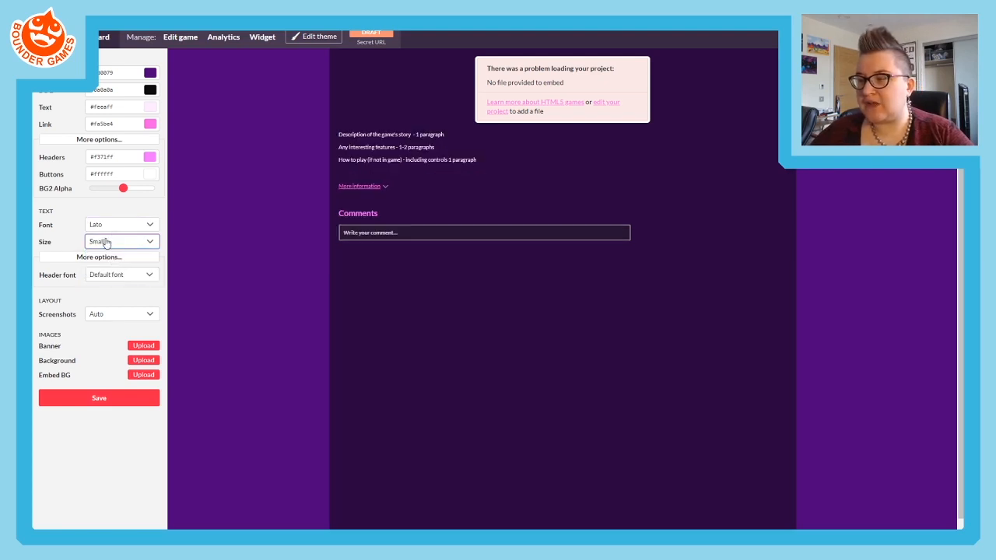
pyautogui.click(105, 241)
pyautogui.click(96, 266)
pyautogui.click(95, 244)
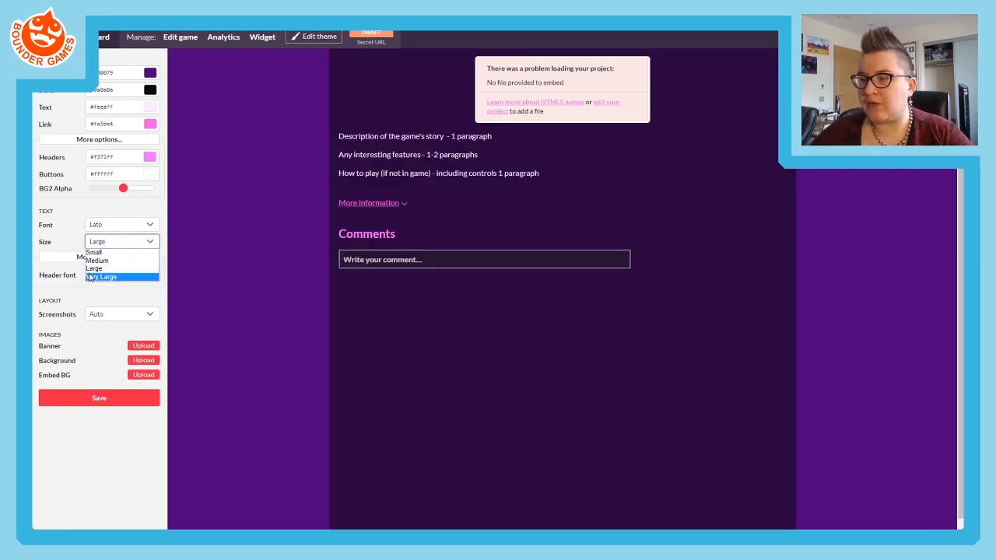
pyautogui.click(90, 276)
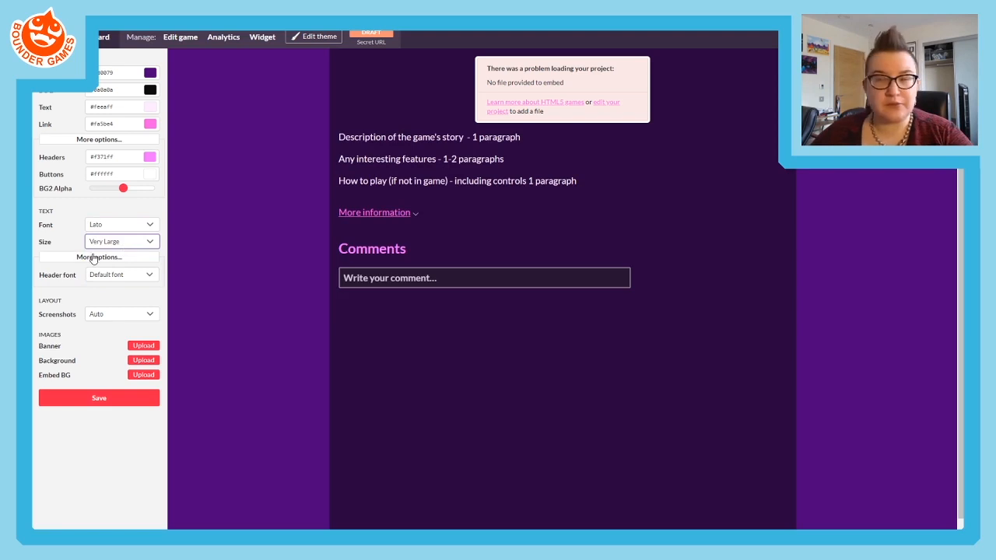
# - Check the font choices offered for the page headers
pyautogui.click(90, 258)
pyautogui.click(92, 259)
pyautogui.click(107, 278)
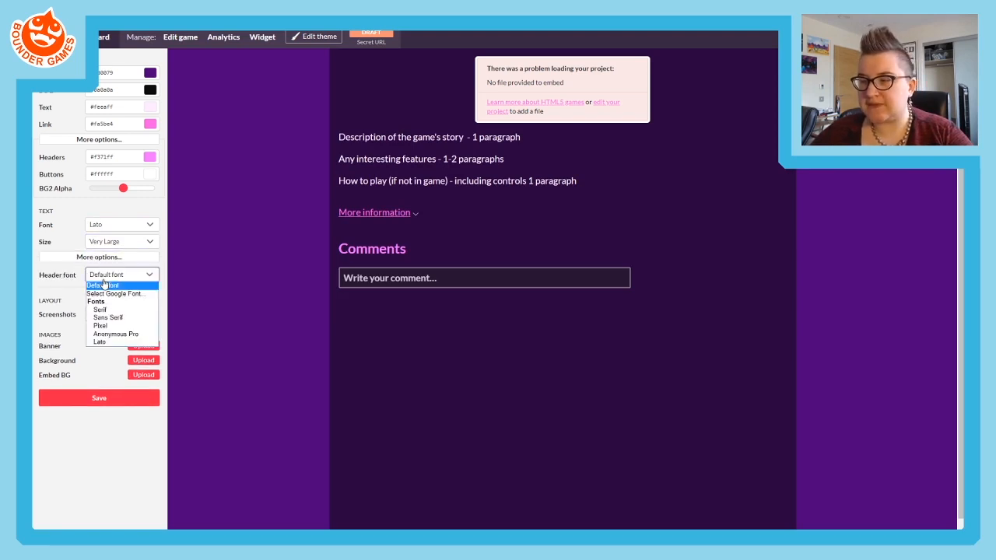
pyautogui.click(76, 283)
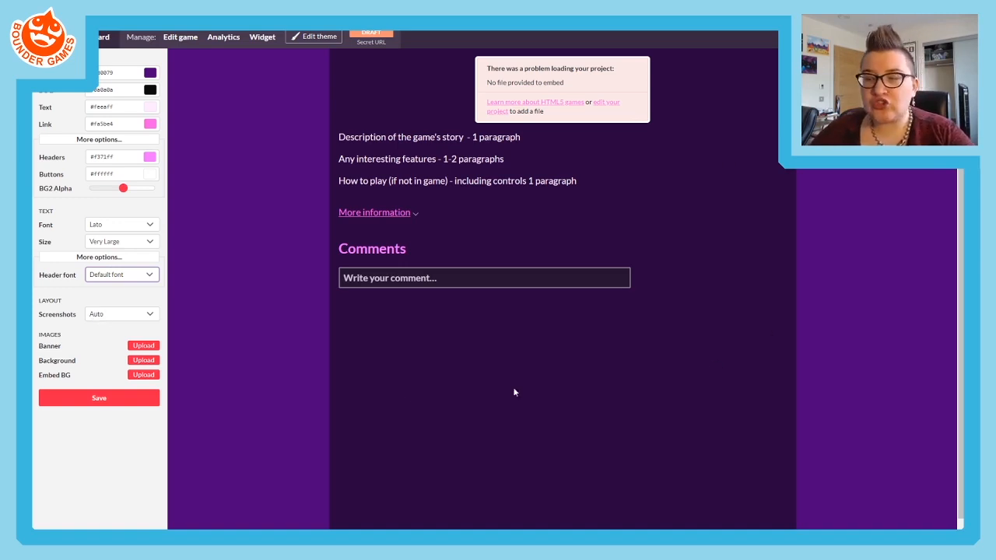
# - Set the screenshots layout to Sidebar and save the theme
pyautogui.click(113, 315)
pyautogui.click(105, 333)
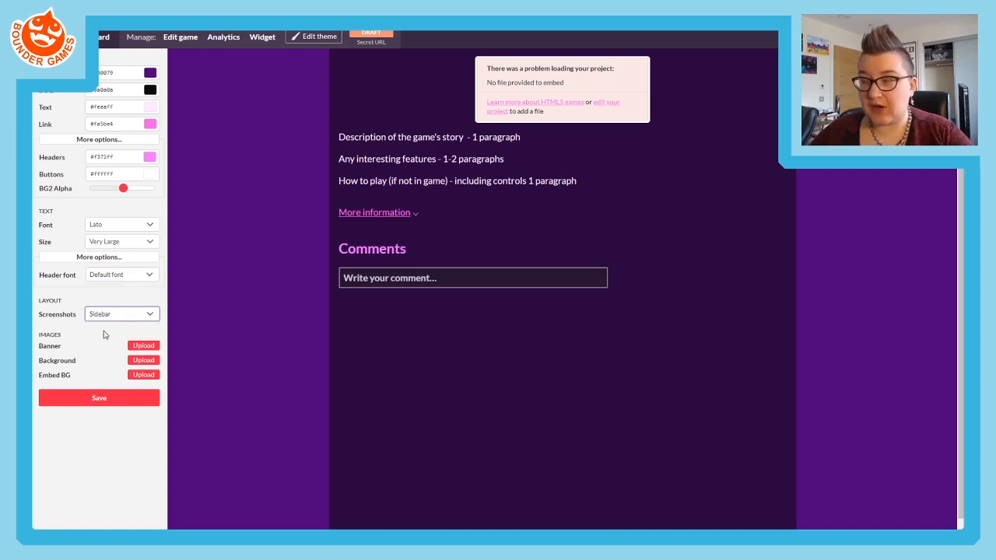
pyautogui.click(645, 298)
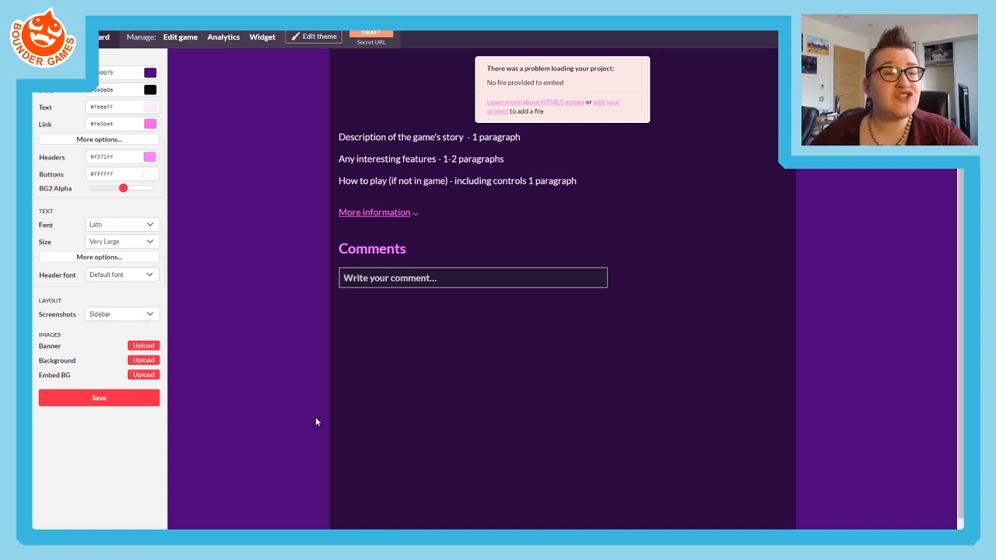
pyautogui.click(114, 405)
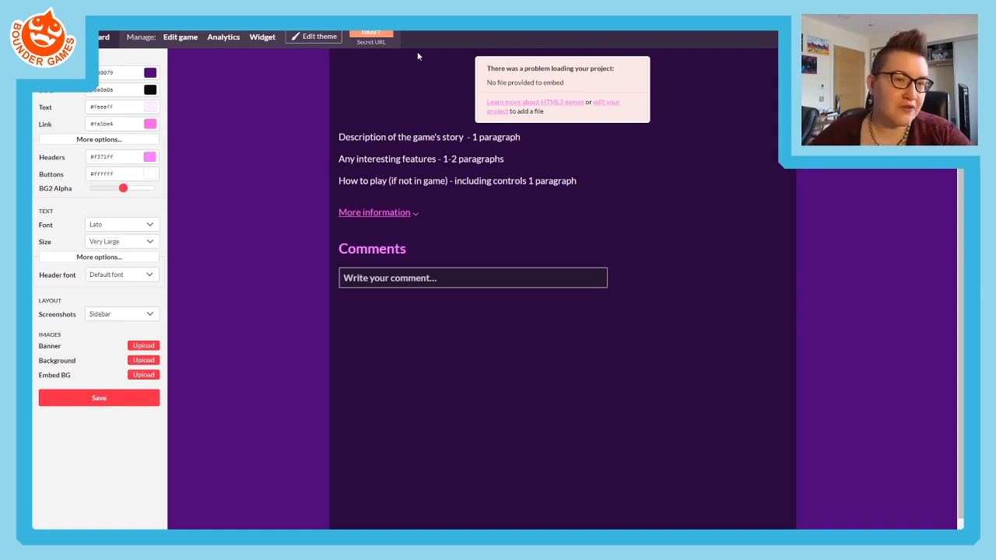
# - Switch to the Armoured Engines project page and skim its layout from the banner down to the closing links
pyautogui.hotkey('ctrl', 'Tab')
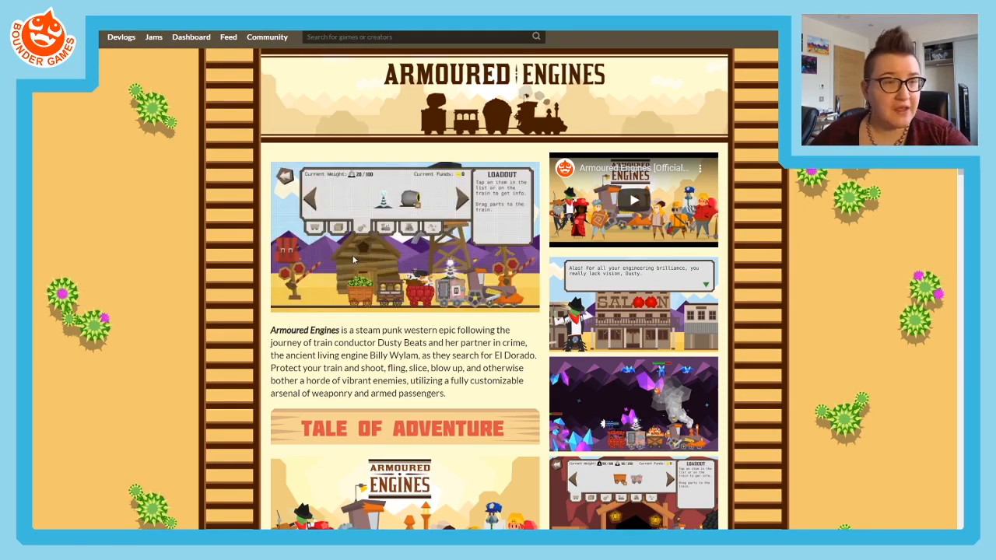
pyautogui.scroll(-2, 335, 287)
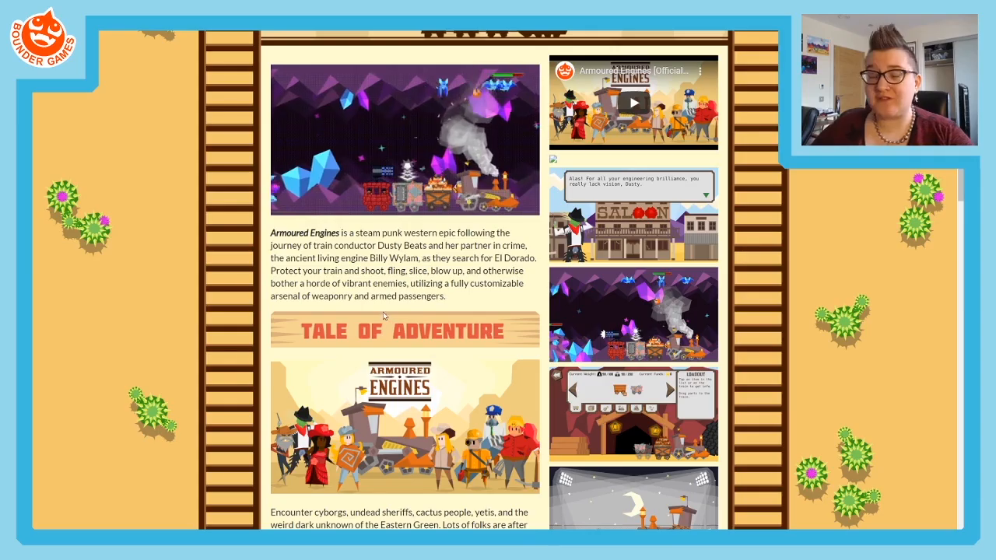
pyautogui.scroll(-5, 393, 321)
pyautogui.scroll(-10, 381, 333)
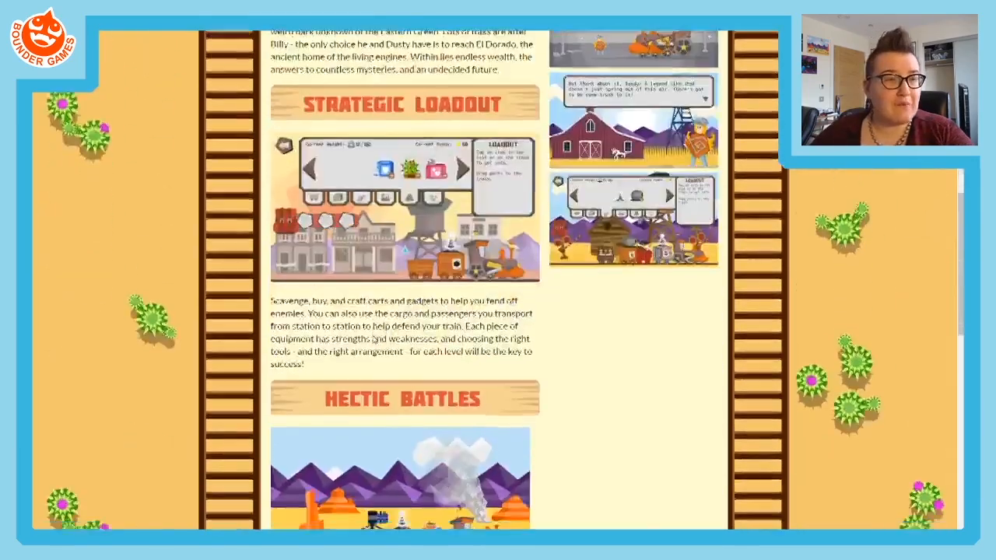
pyautogui.scroll(-2, 372, 338)
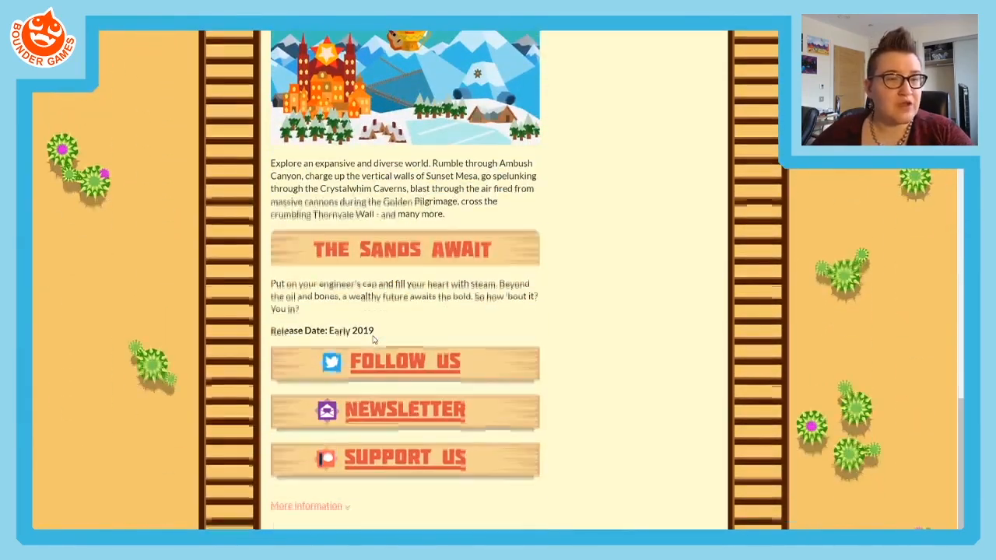
pyautogui.scroll(5, 372, 337)
pyautogui.scroll(10, 412, 308)
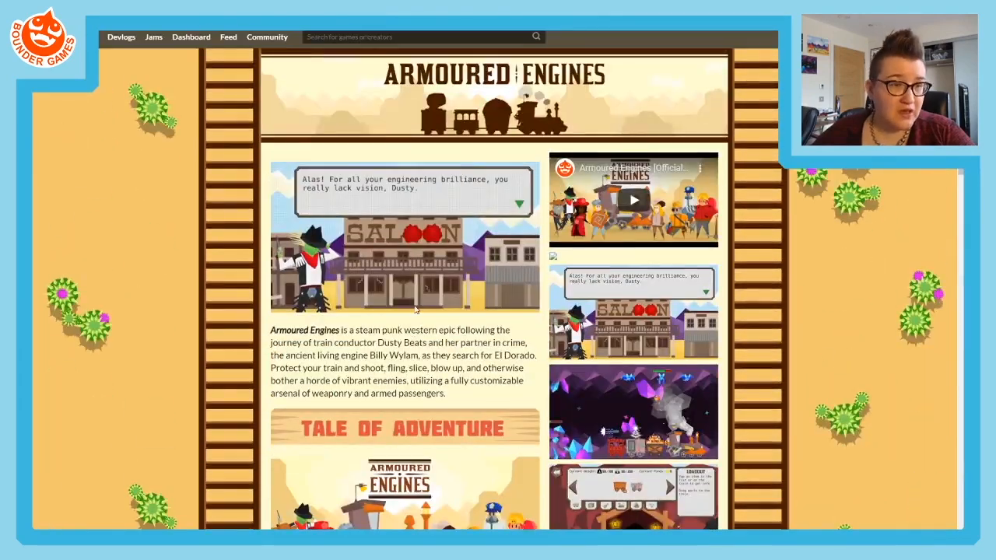
# - Examine how the Armoured Engines page combines illustrated section headings, images, descriptive paragraphs, social links and a screenshot sidebar
pyautogui.scroll(-5, 379, 330)
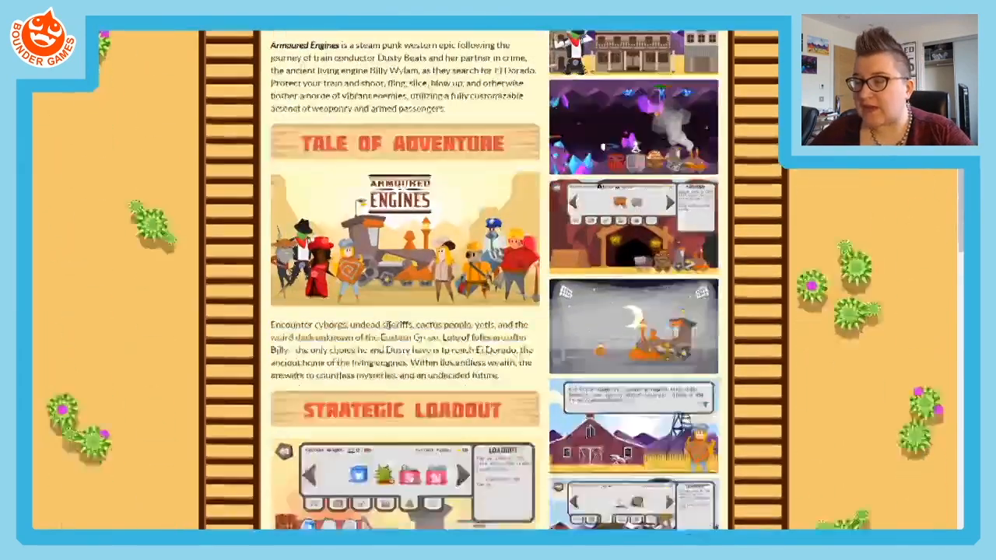
pyautogui.scroll(3, 348, 185)
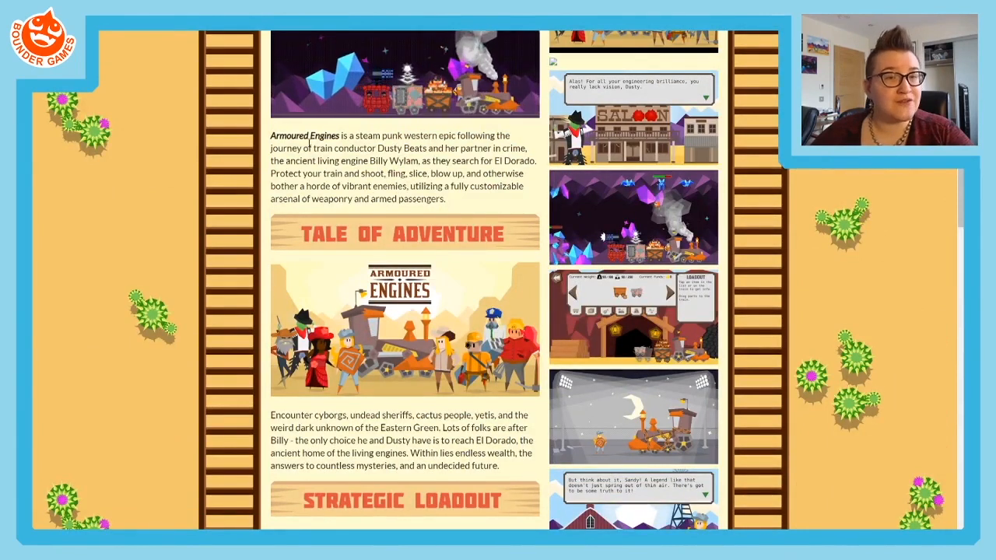
pyautogui.scroll(-3, 313, 233)
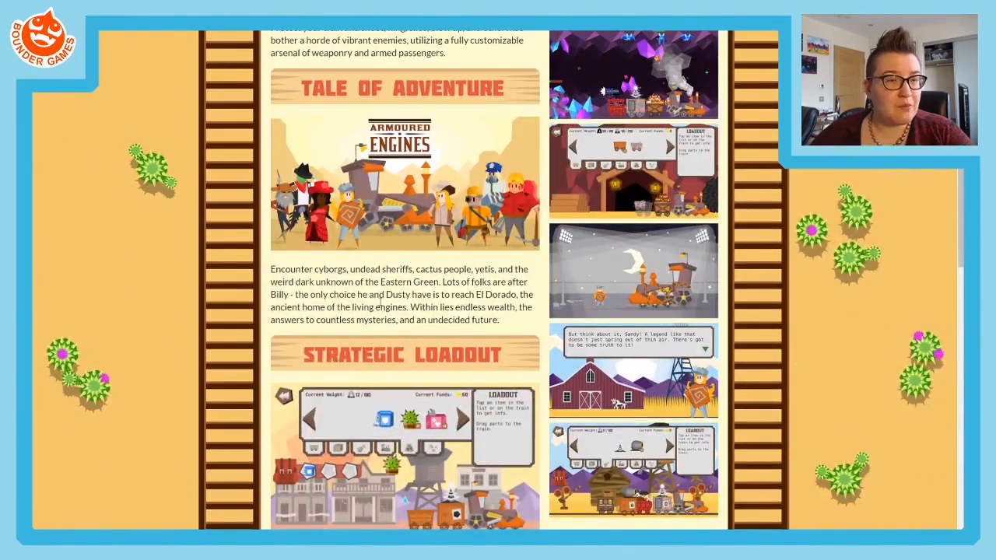
pyautogui.scroll(-7, 380, 298)
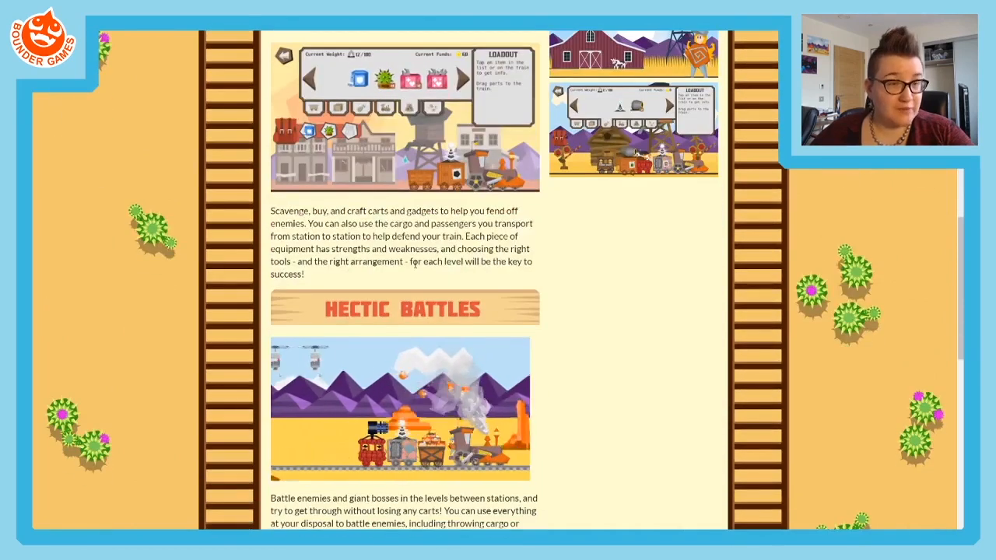
pyautogui.scroll(-4, 414, 264)
pyautogui.scroll(1, 415, 256)
pyautogui.scroll(2, 414, 247)
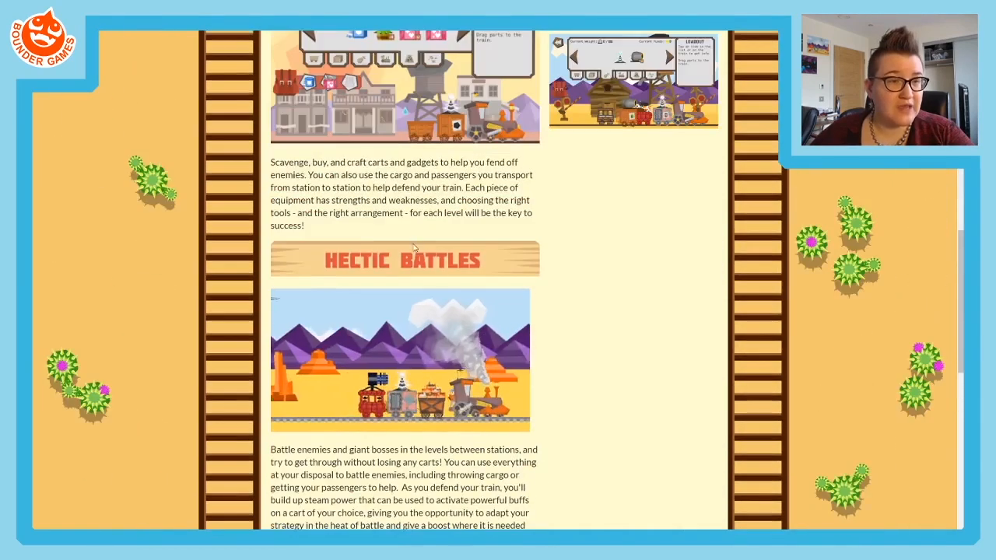
pyautogui.scroll(-4, 415, 247)
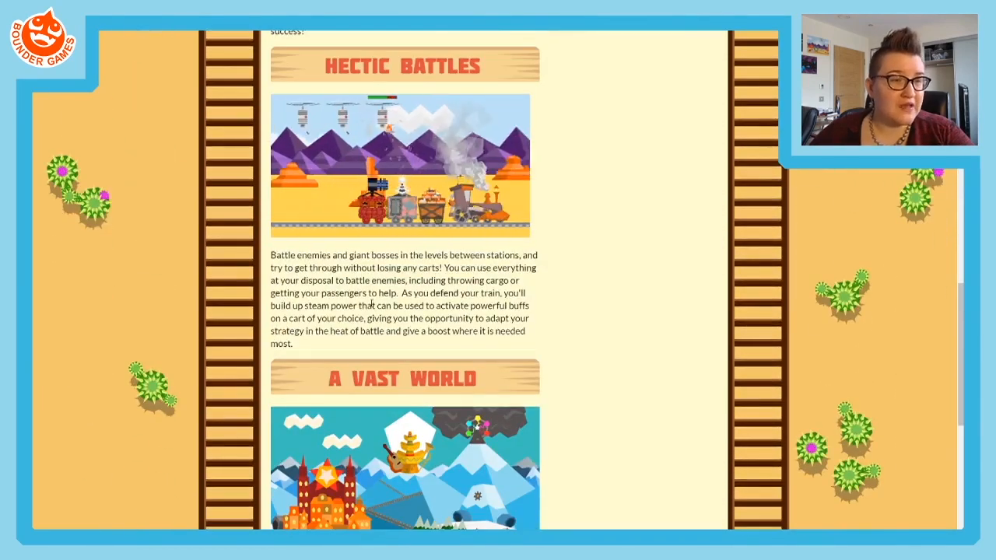
pyautogui.scroll(-5, 463, 315)
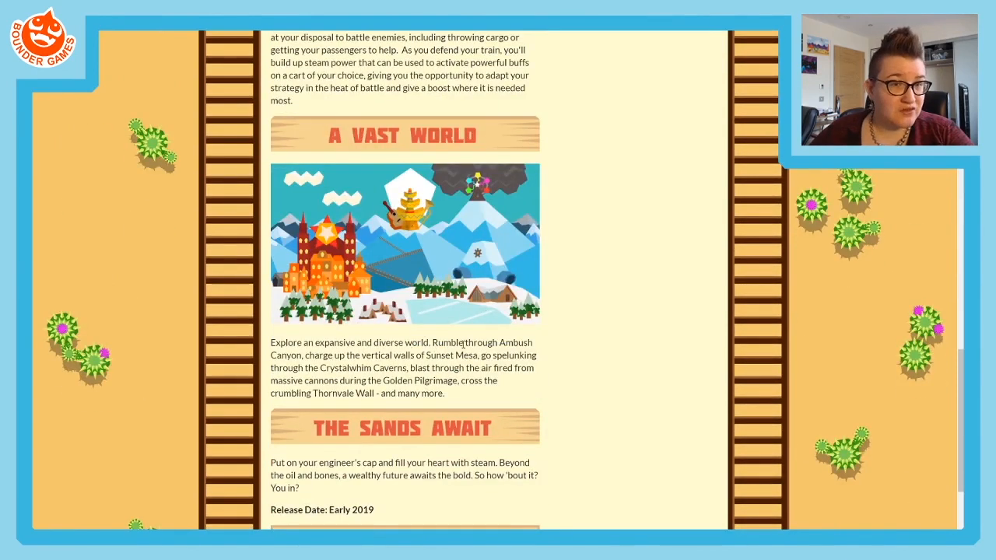
pyautogui.scroll(-3, 420, 354)
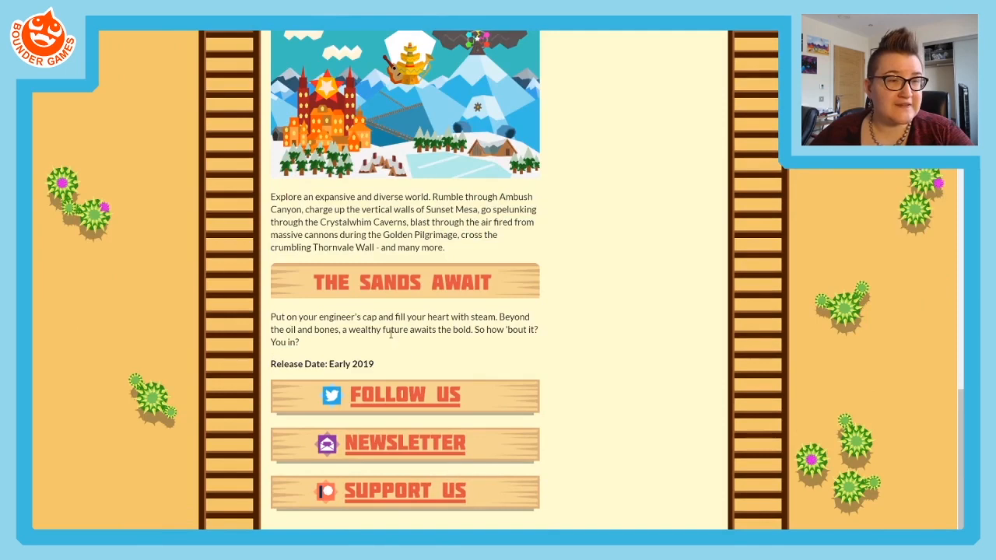
pyautogui.scroll(-1, 390, 334)
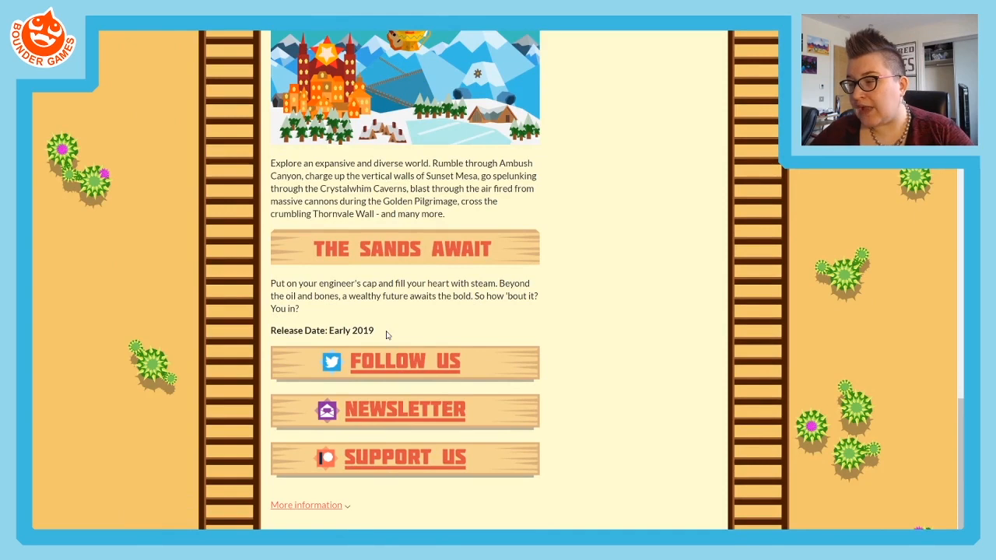
pyautogui.scroll(15, 401, 356)
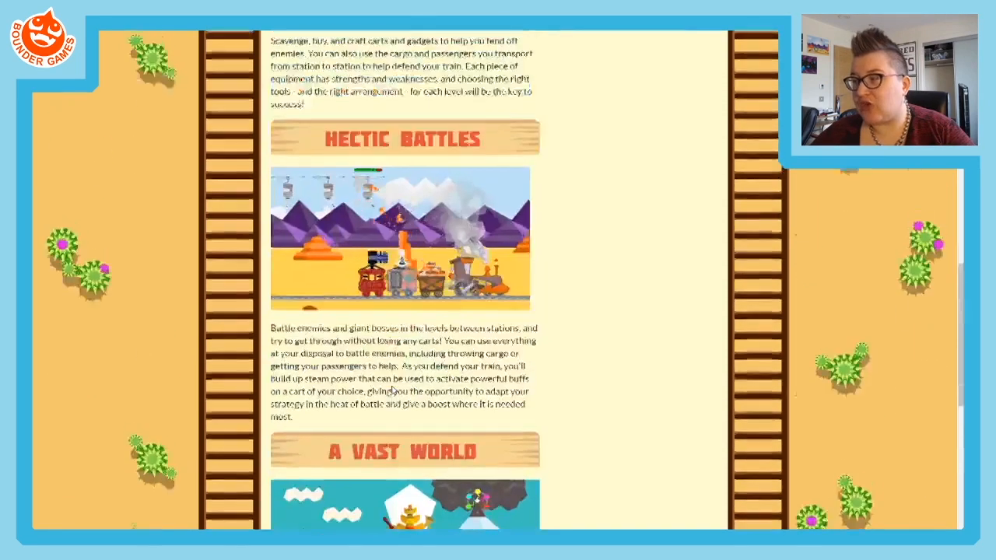
pyautogui.scroll(1, 393, 390)
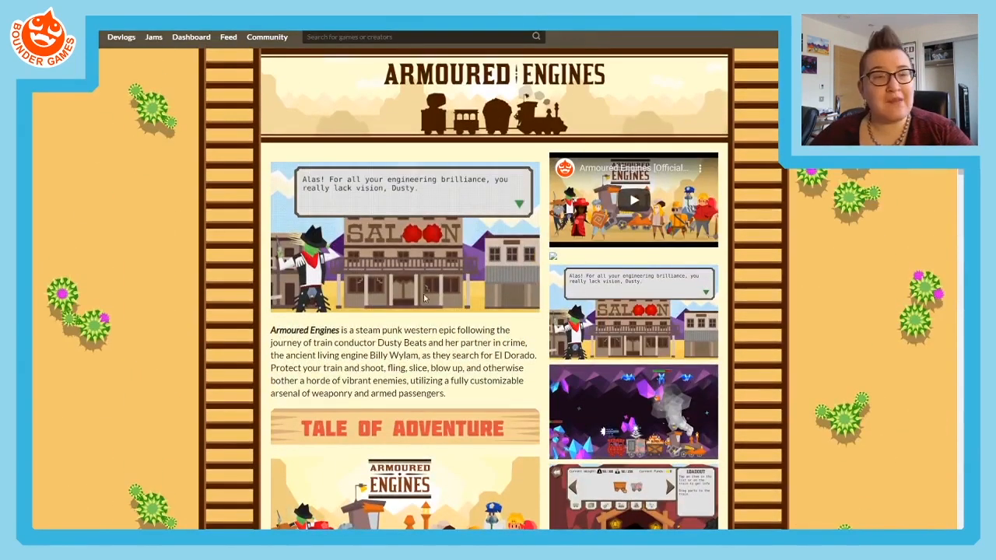
pyautogui.scroll(-5, 416, 317)
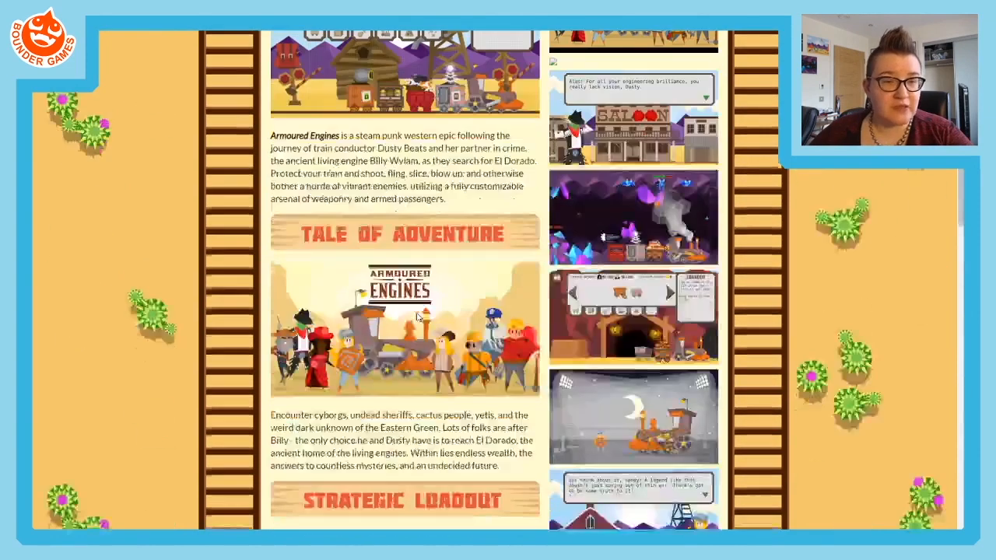
pyautogui.scroll(5, 632, 298)
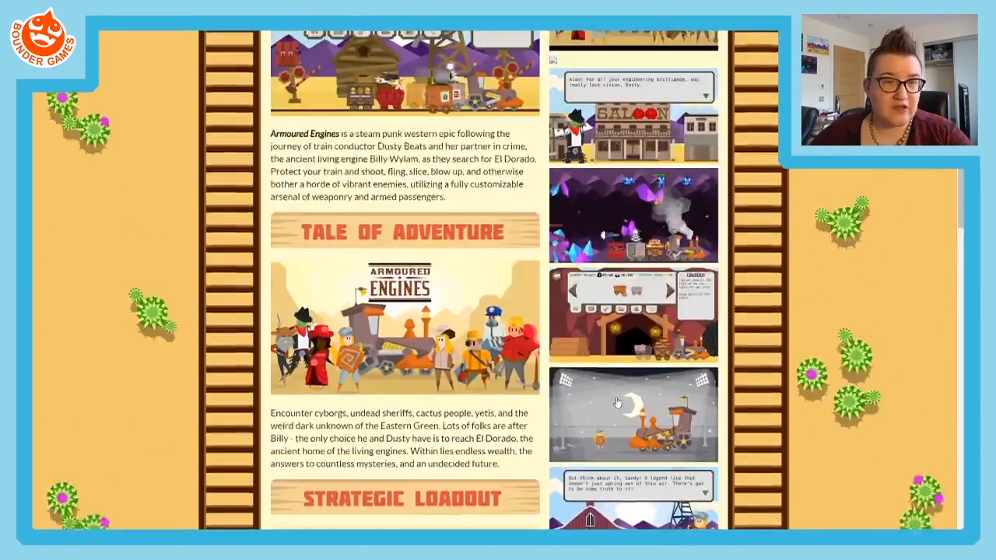
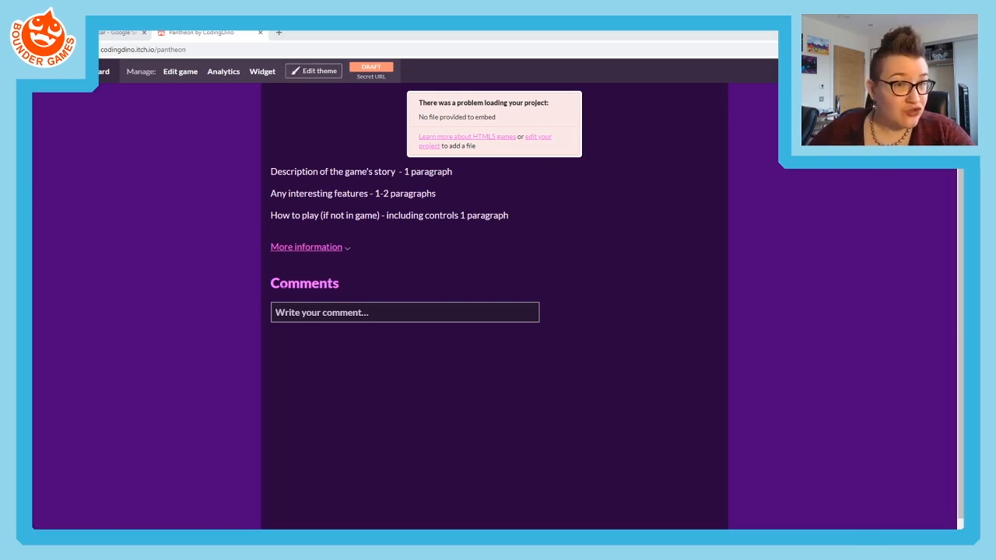
# - Open the Pantheon project's edit form and bring up the creator's profile page in a separate browser tab
pyautogui.click(174, 77)
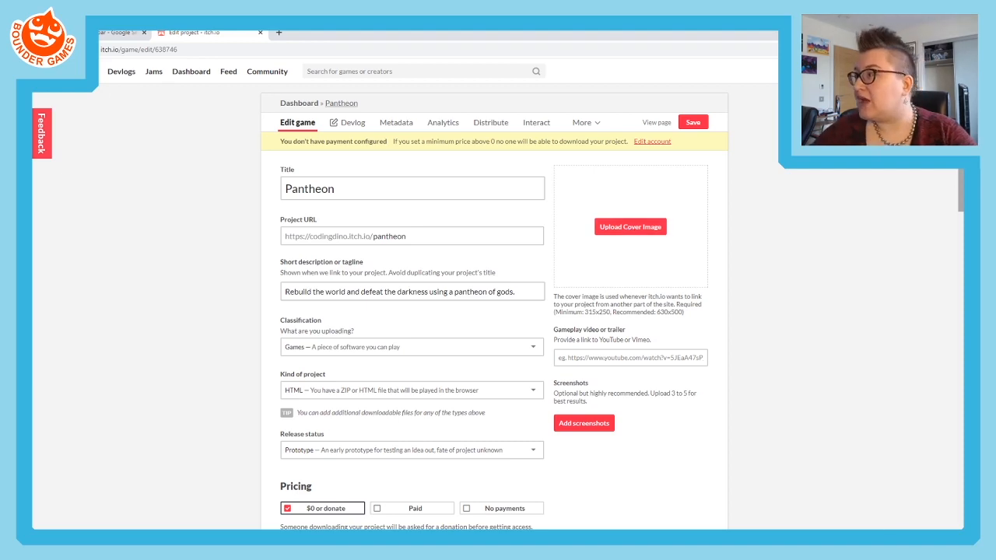
pyautogui.middleClick(912, 72)
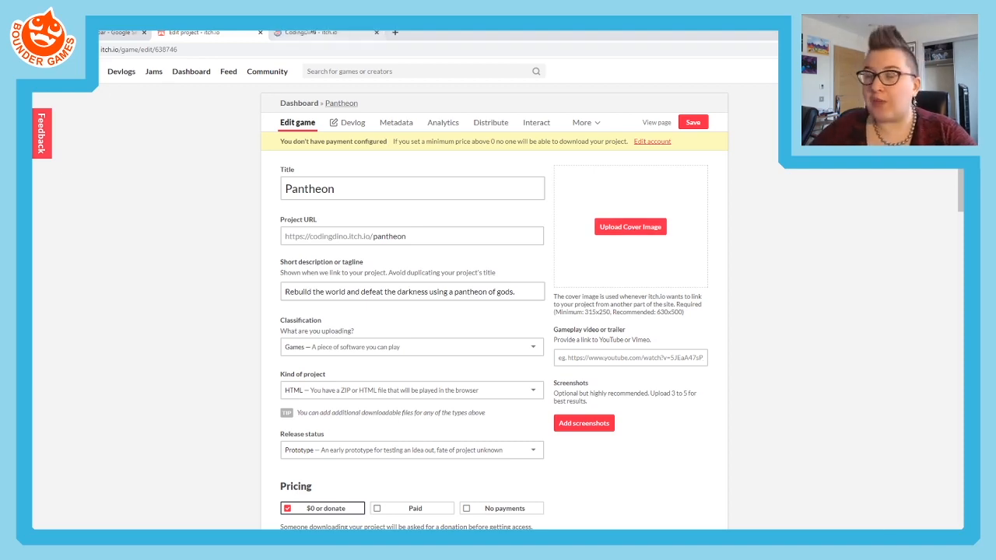
pyautogui.click(312, 32)
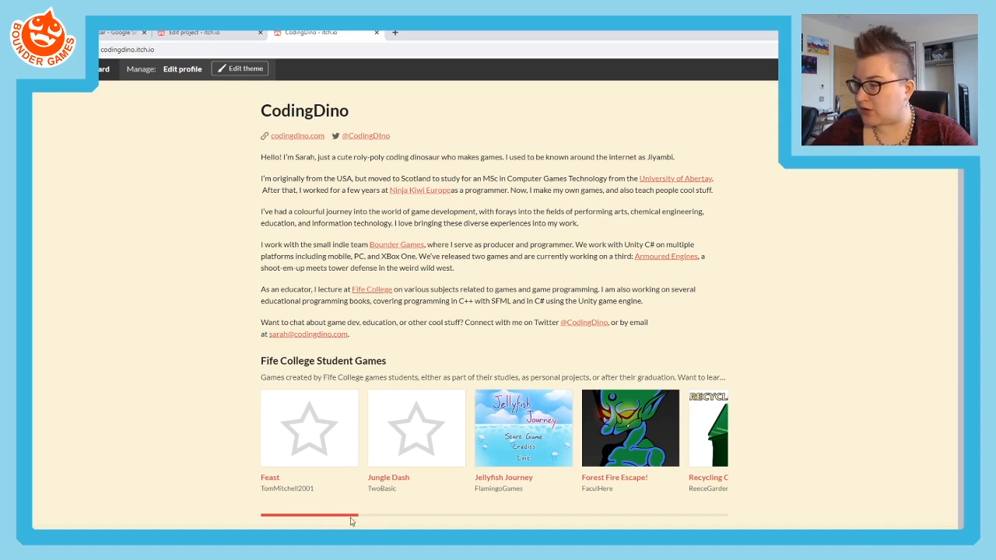
# - Browse the cover images across the Fife College Student Games collection and return to the Pantheon edit form
pyautogui.moveTo(343, 519); pyautogui.dragTo(456, 511)
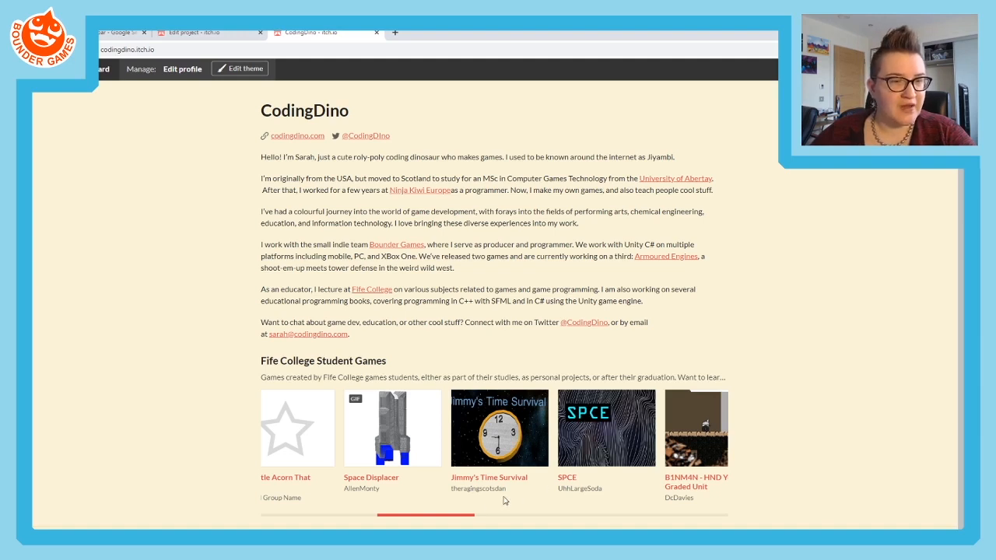
pyautogui.moveTo(467, 520); pyautogui.dragTo(532, 516)
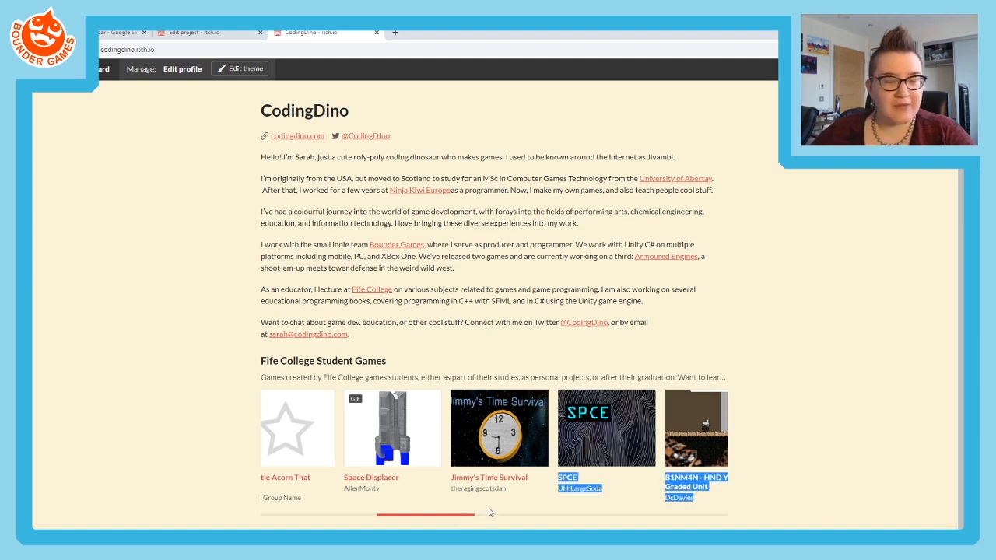
pyautogui.moveTo(452, 516); pyautogui.dragTo(562, 515)
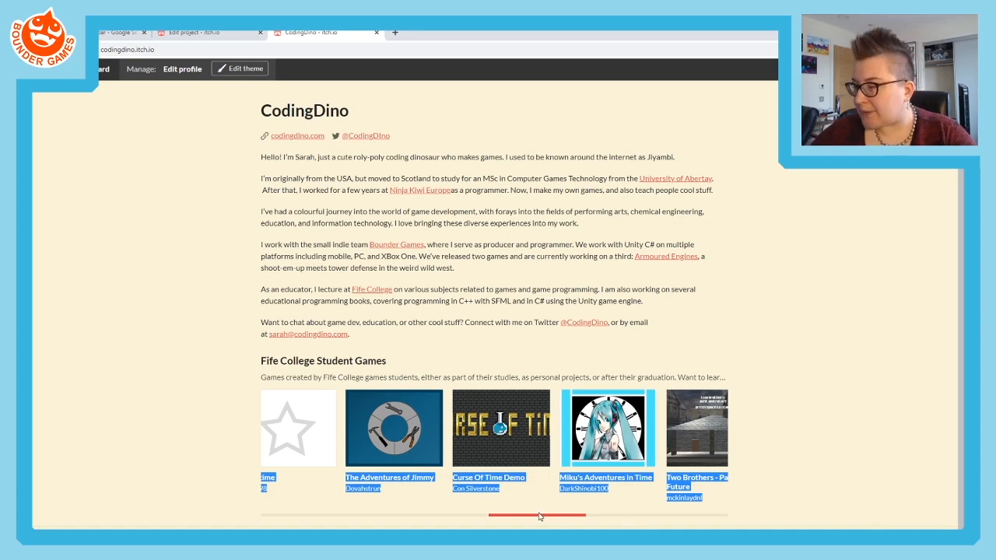
pyautogui.moveTo(538, 518); pyautogui.dragTo(628, 513)
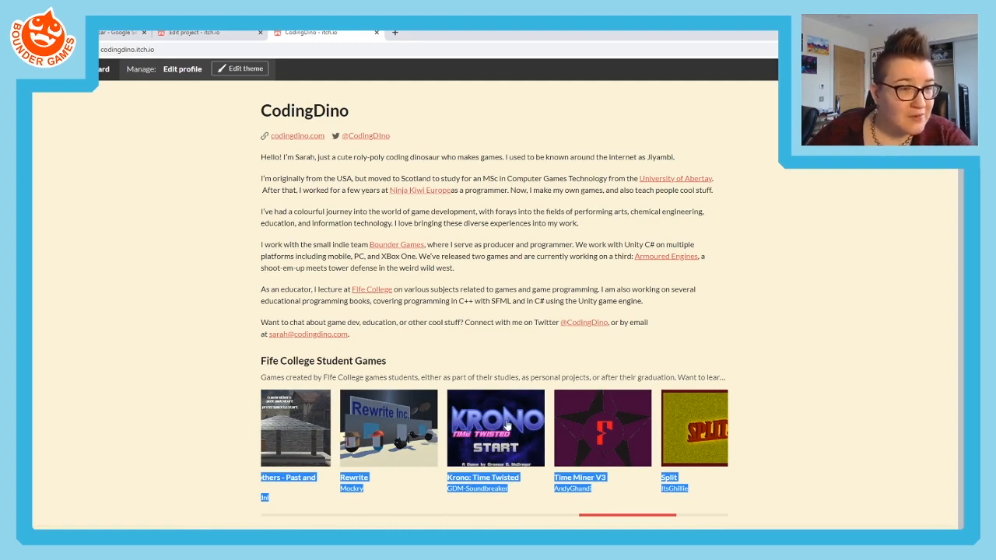
pyautogui.moveTo(616, 521); pyautogui.dragTo(216, 472)
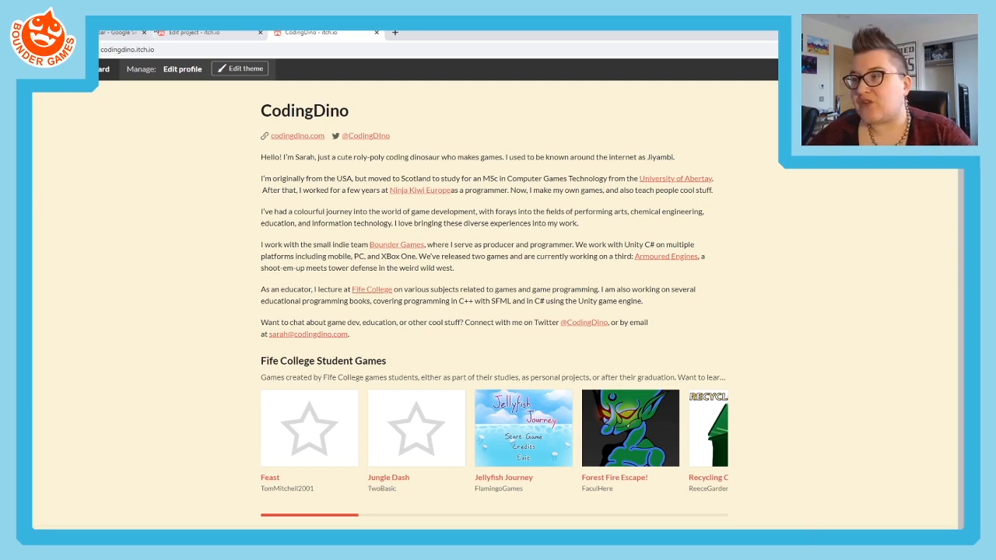
pyautogui.click(159, 33)
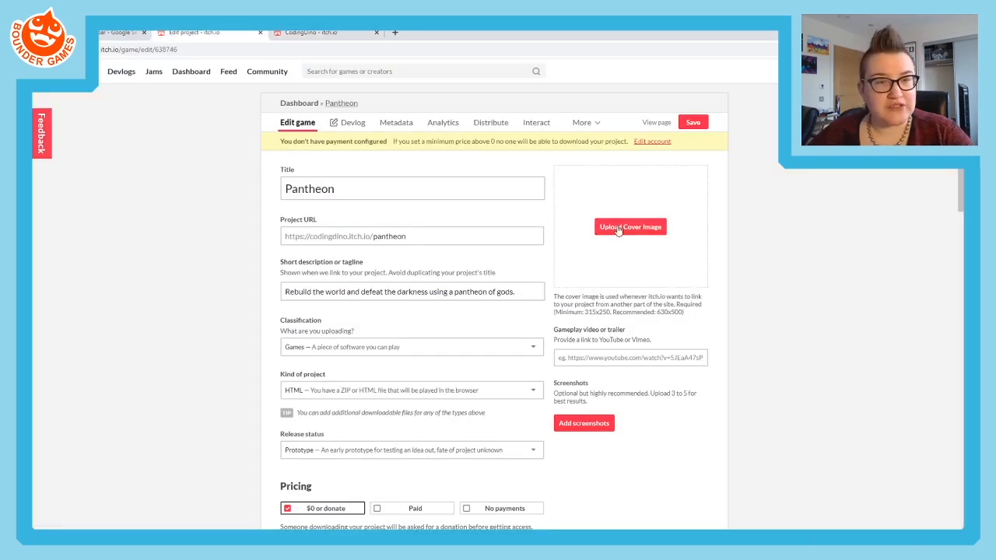
pyautogui.click(613, 230)
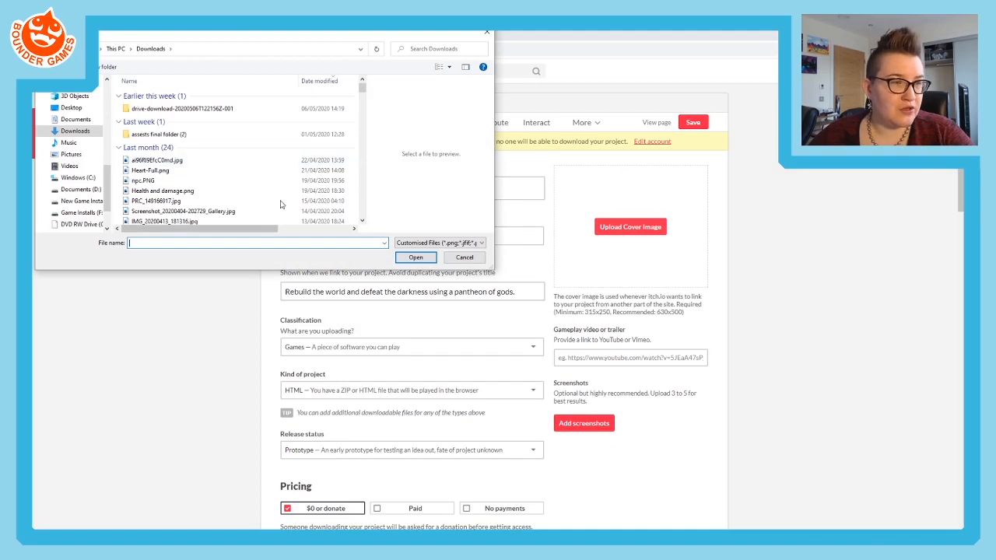
pyautogui.click(464, 257)
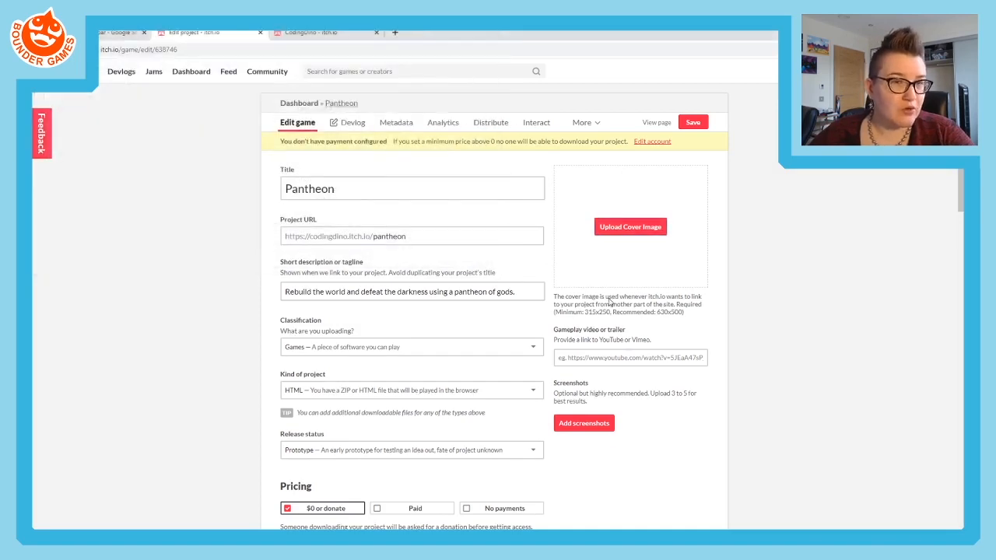
pyautogui.click(599, 426)
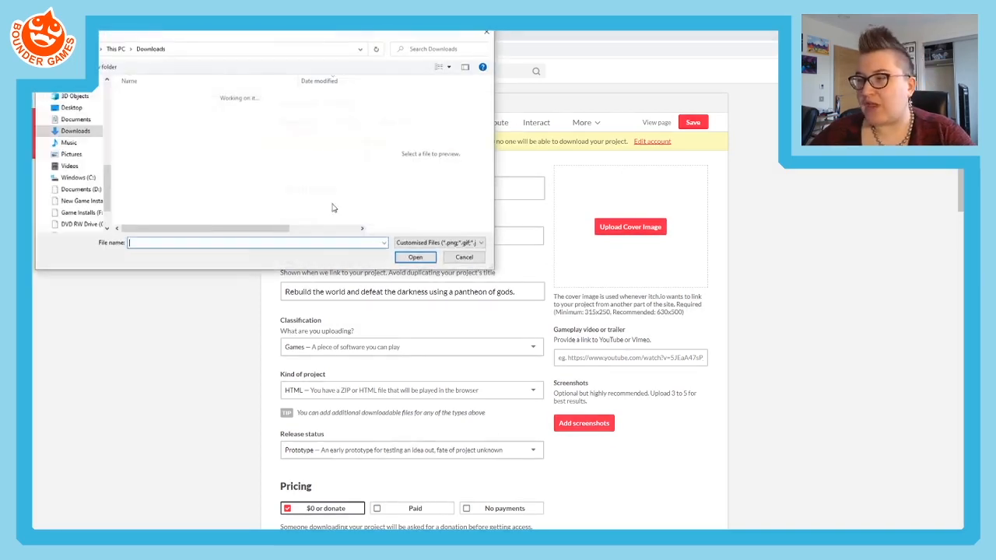
pyautogui.click(464, 257)
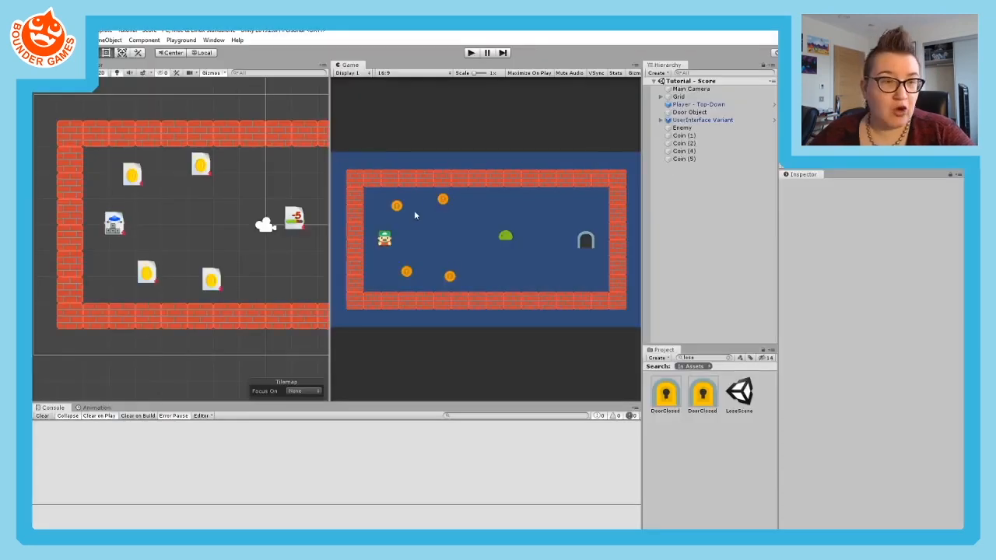
# - Switch to Unity and widen the Game view, scaled so the whole level with its health and score fits
pyautogui.moveTo(328, 138); pyautogui.dragTo(130, 137)
pyautogui.scroll(5, 222, 257)
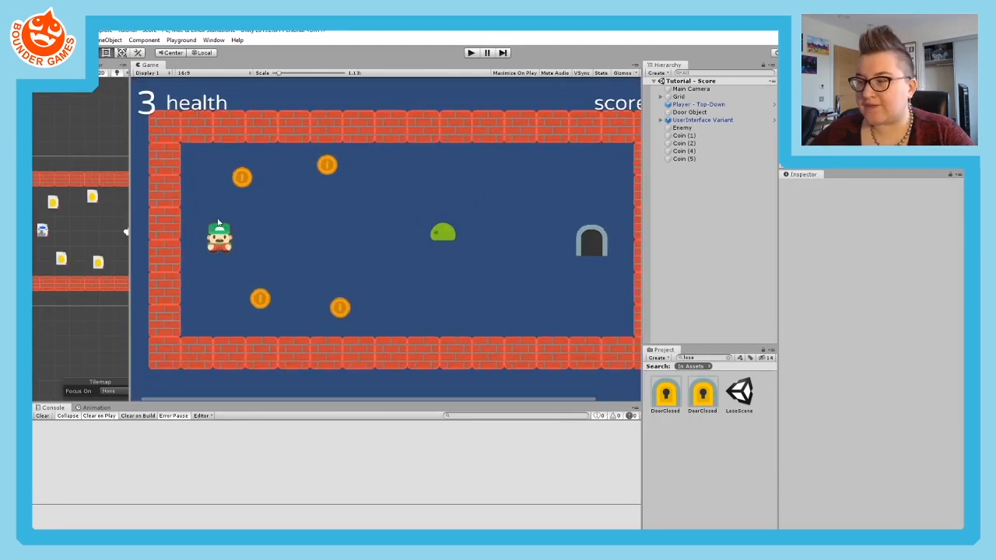
pyautogui.scroll(-5, 222, 257)
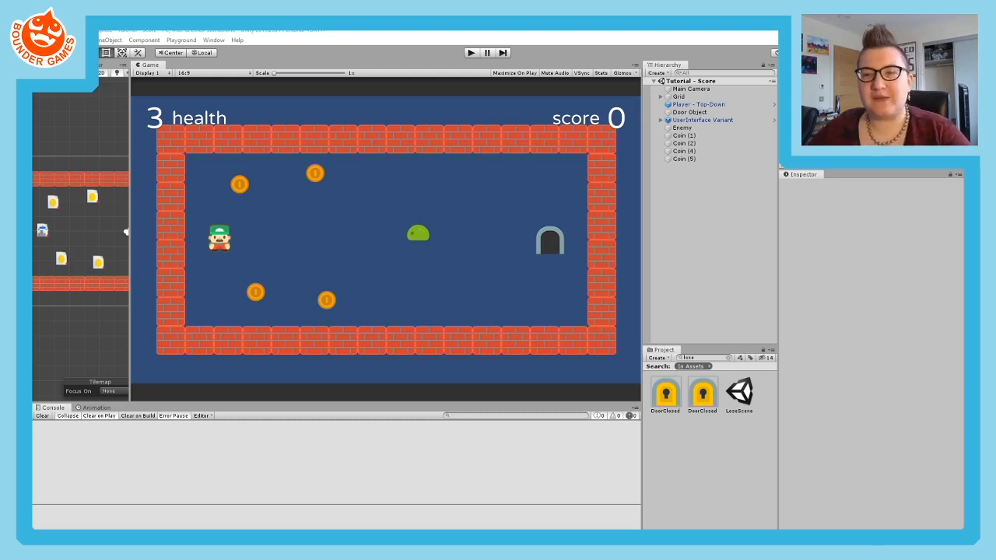
# - Capture the player character from the Game view with Snipping Tool and save it to the Desktop as Cover
pyautogui.moveTo(473, 152); pyautogui.dragTo(406, 132)
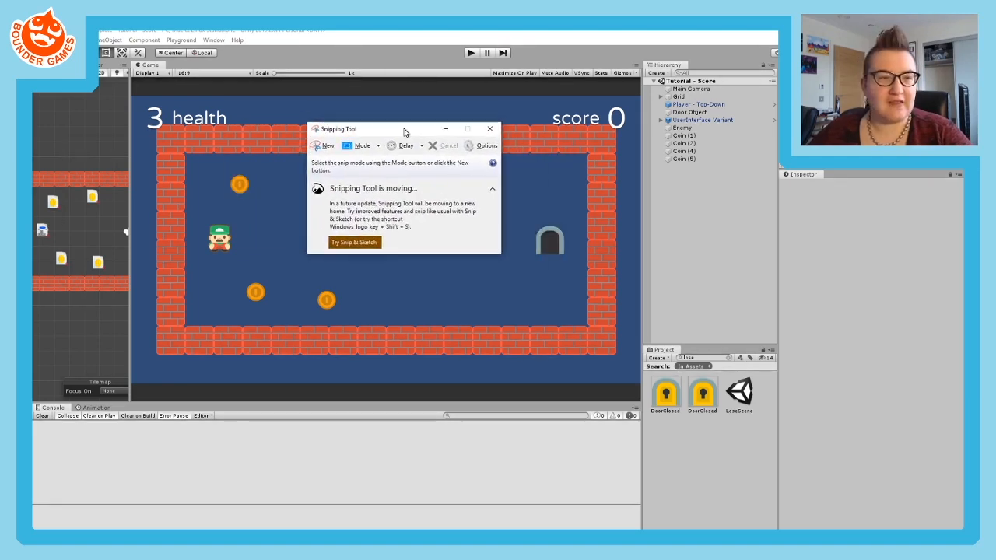
pyautogui.click(318, 148)
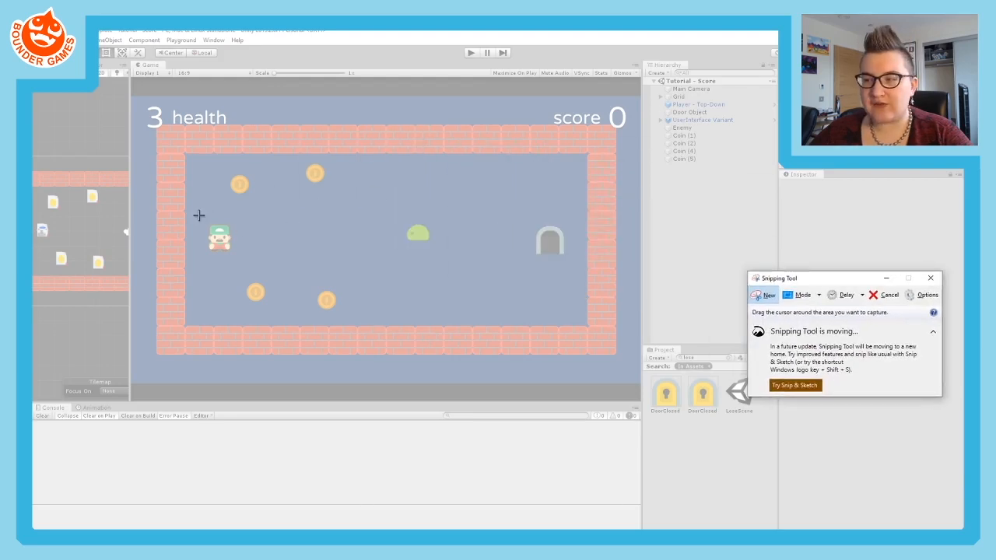
pyautogui.moveTo(199, 216); pyautogui.dragTo(240, 264)
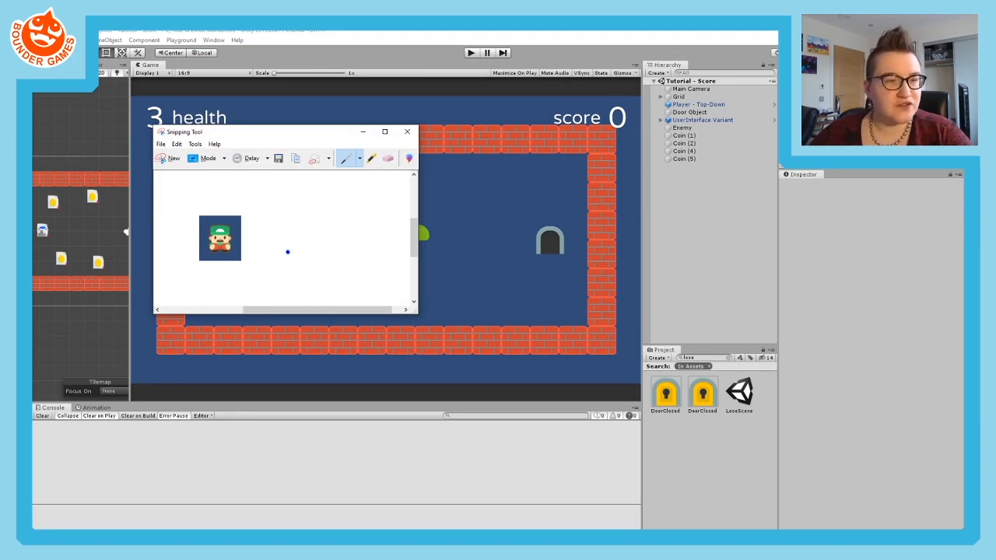
pyautogui.click(278, 157)
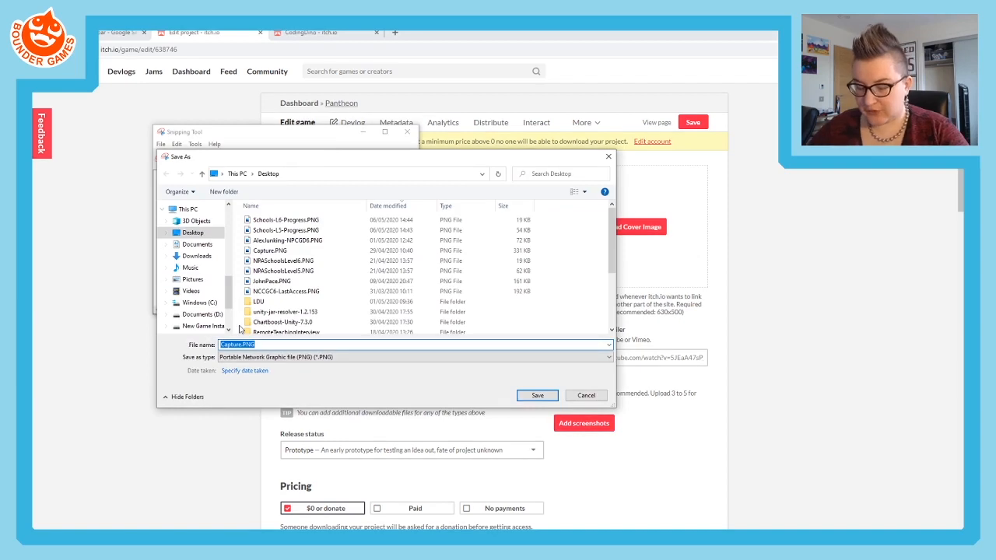
pyautogui.write('CoverImage')
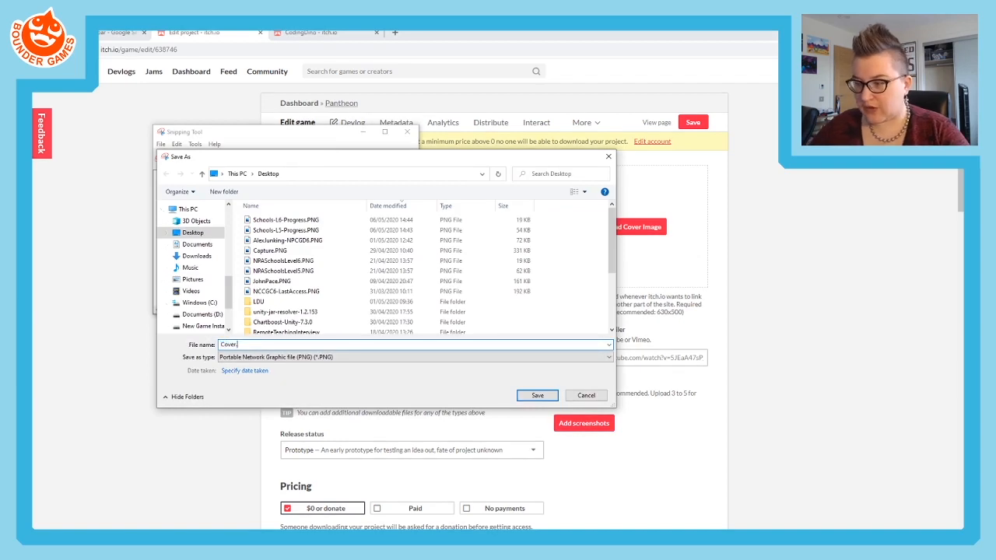
pyautogui.press('Return')
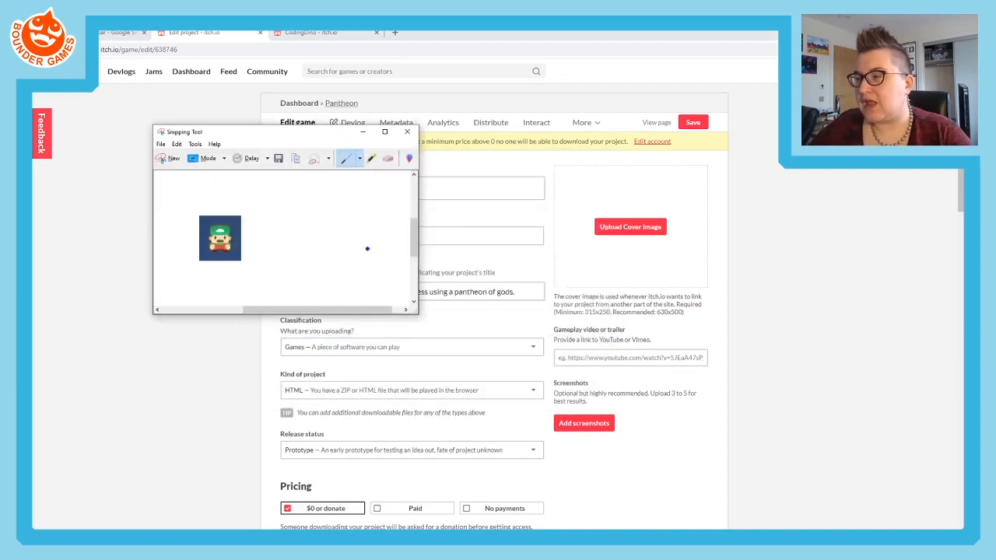
# - Upload Cover.png from the Desktop as the Pantheon project's cover image
pyautogui.click(516, 225)
pyautogui.click(631, 226)
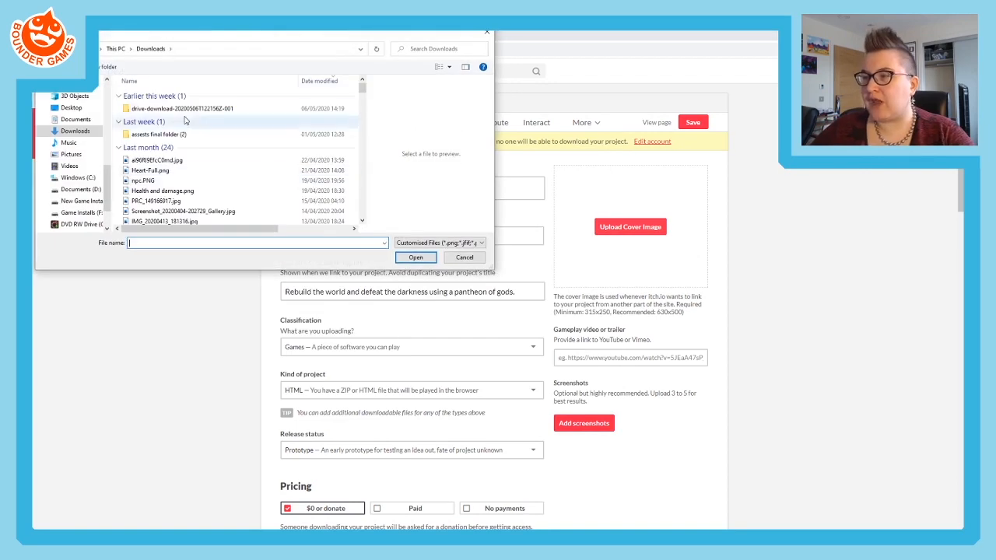
pyautogui.click(72, 118)
pyautogui.click(71, 107)
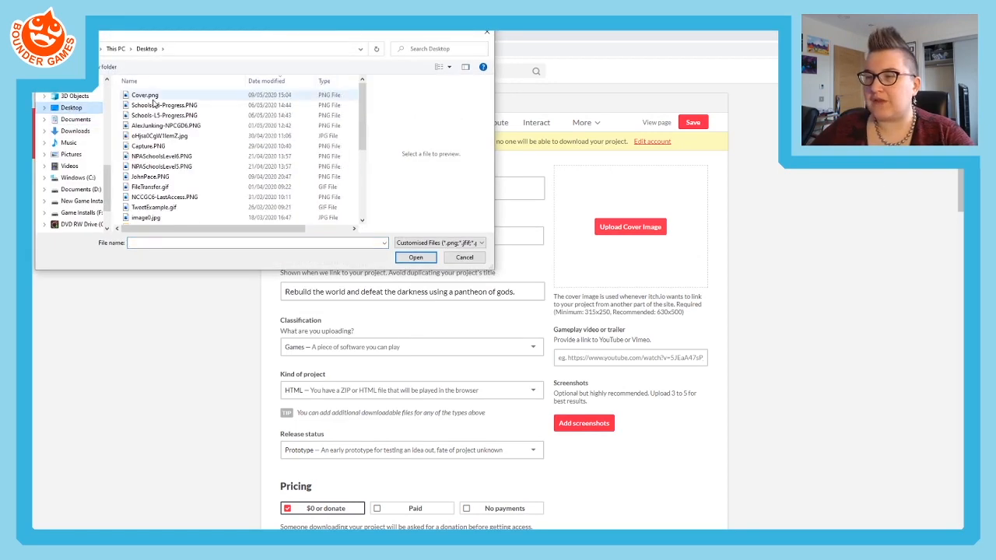
pyautogui.click(145, 95)
pyautogui.click(417, 257)
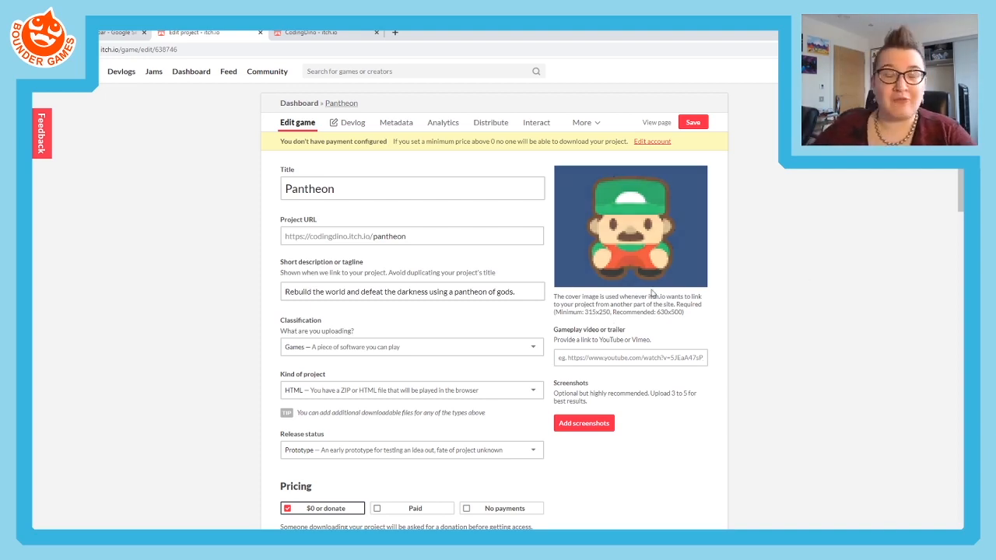
# - Check the minimum and recommended cover image sizes given beneath the uploaded cover
pyautogui.doubleClick(586, 311)
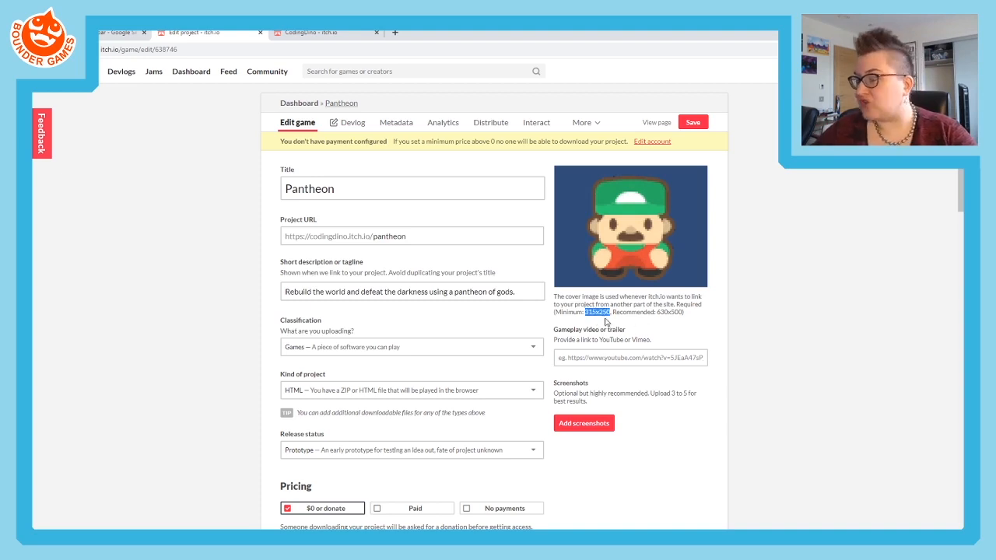
pyautogui.moveTo(657, 312); pyautogui.dragTo(697, 318)
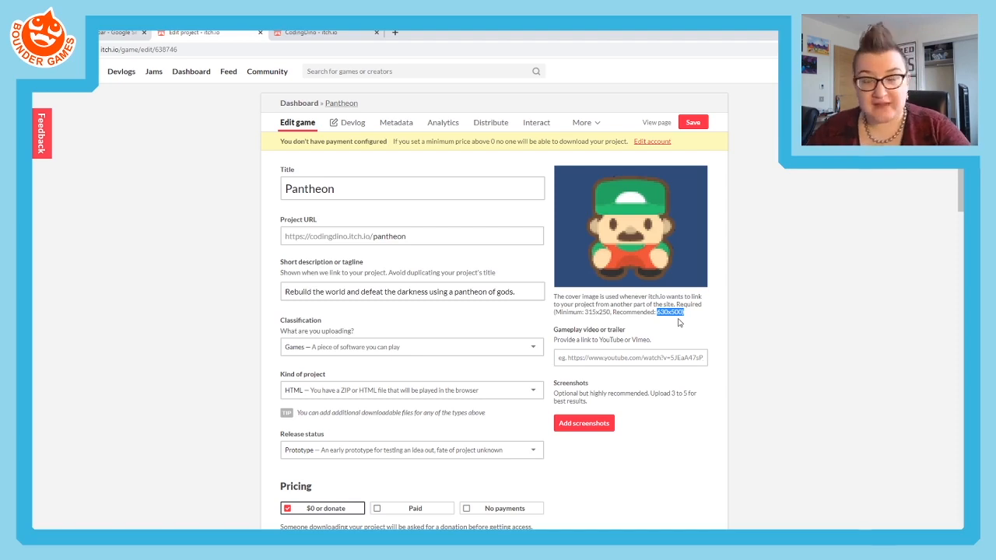
pyautogui.moveTo(677, 240)
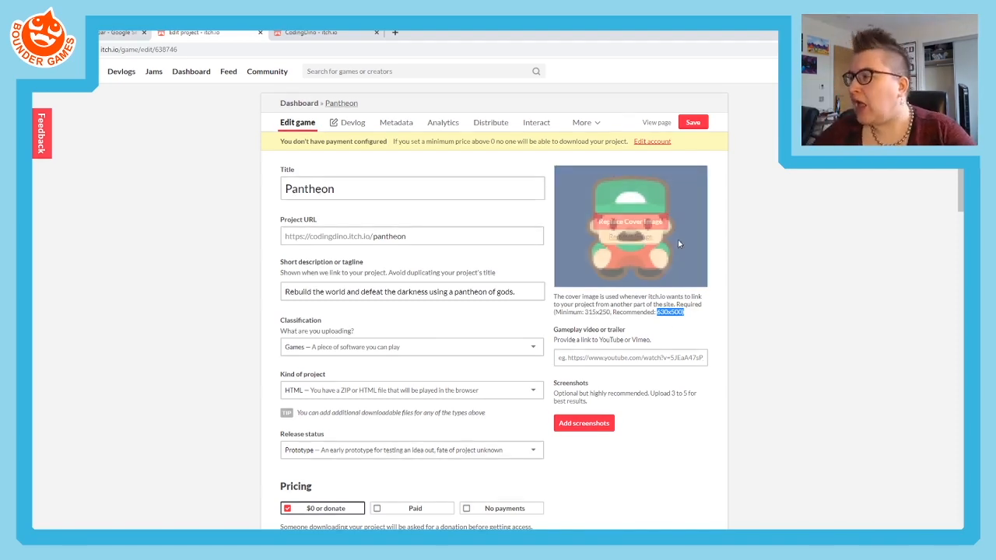
pyautogui.click(727, 400)
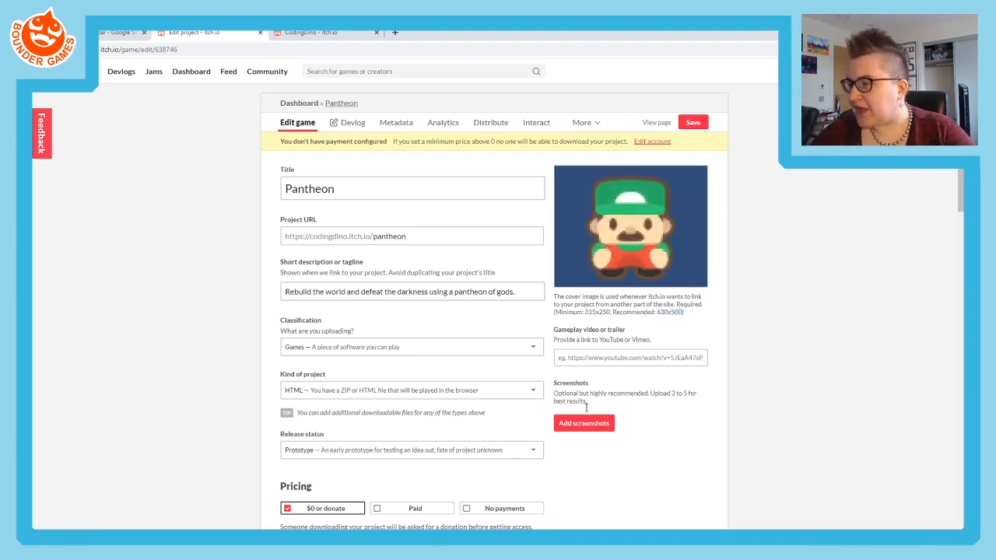
# - Switch to Unity and run the game, collect a coin and take damage from the green enemy, and pause play
pyautogui.hotkey('alt', 'Tab')
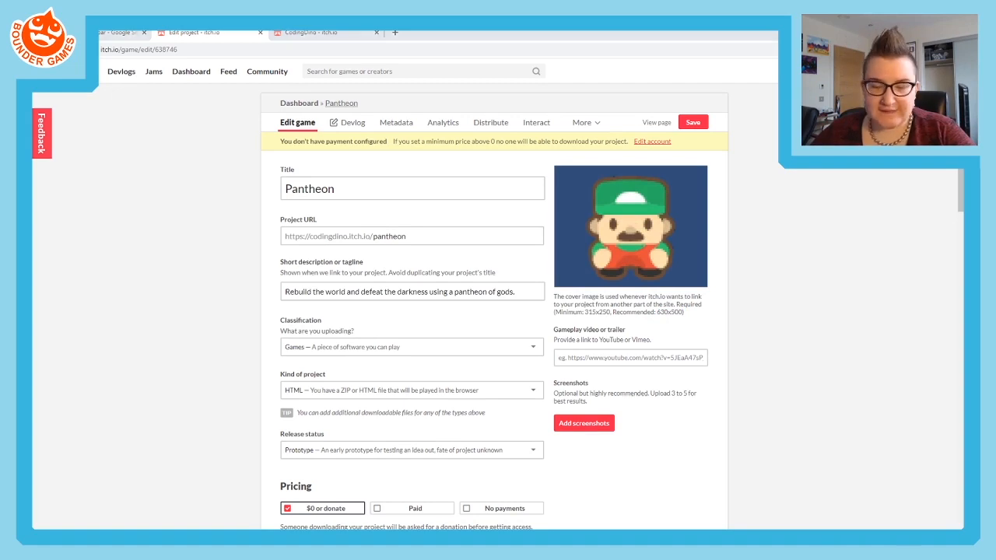
pyautogui.hotkey('alt', 'Tab')
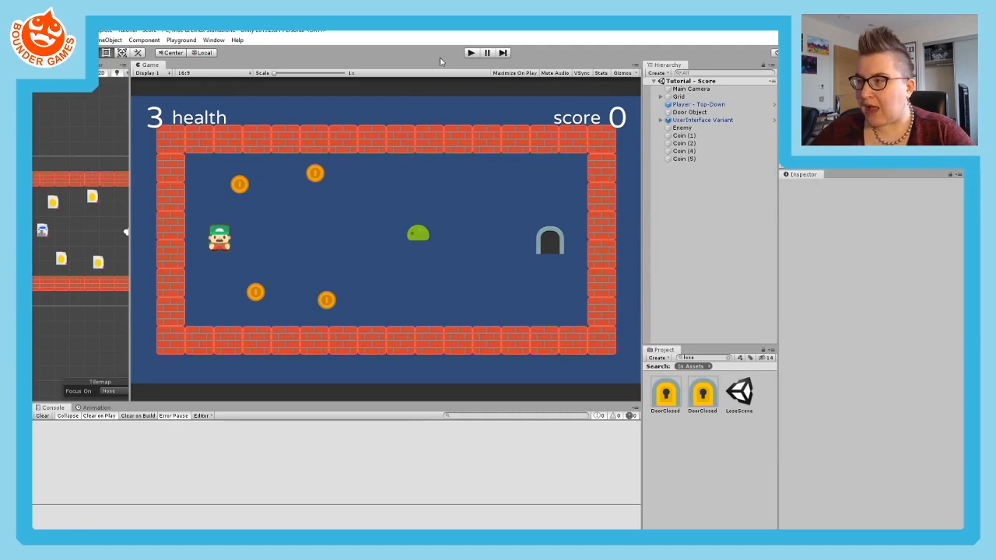
pyautogui.click(472, 53)
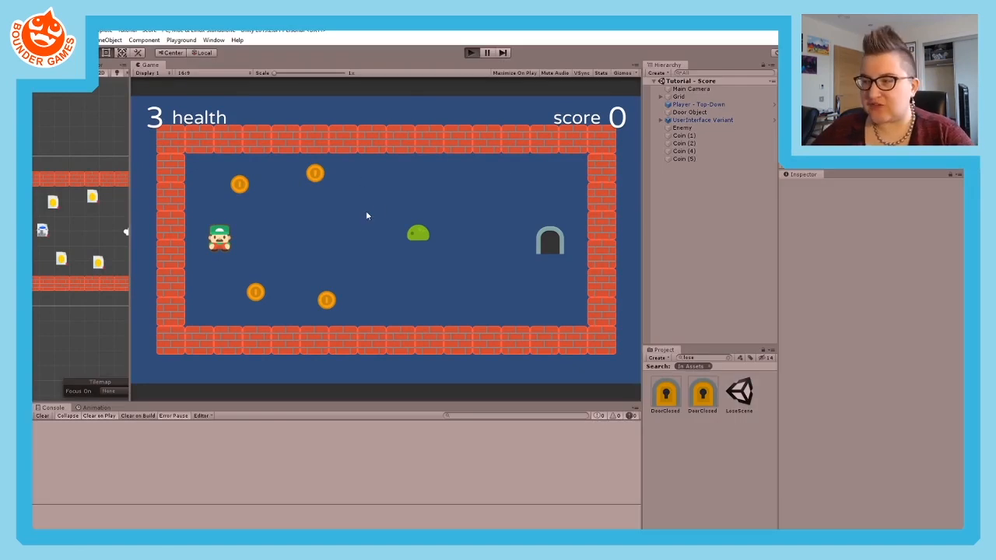
pyautogui.press('Right')
pyautogui.press('Up')
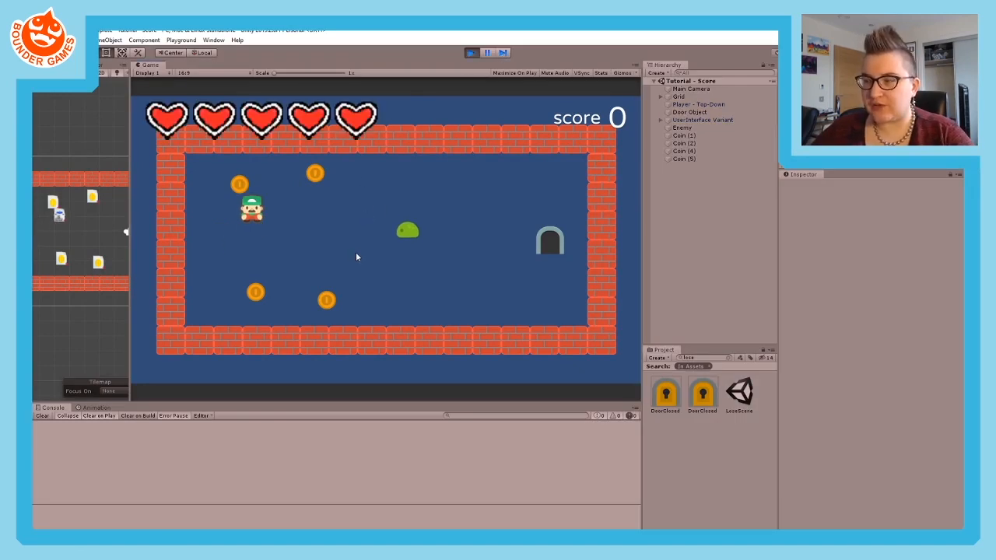
pyautogui.press('Left')
pyautogui.press('Right')
pyautogui.press('Down')
pyautogui.press('Up')
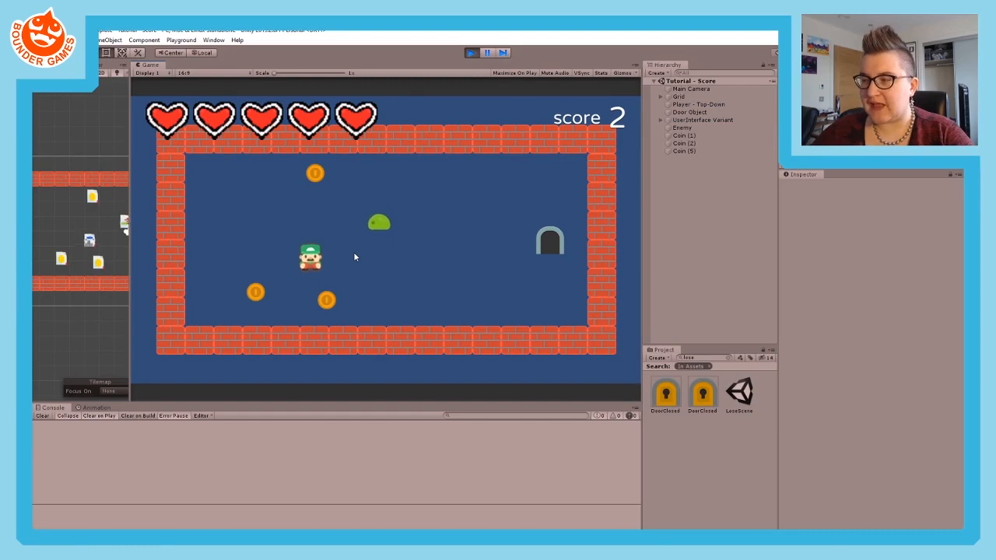
pyautogui.press('Right')
pyautogui.press('Left')
pyautogui.press('Down')
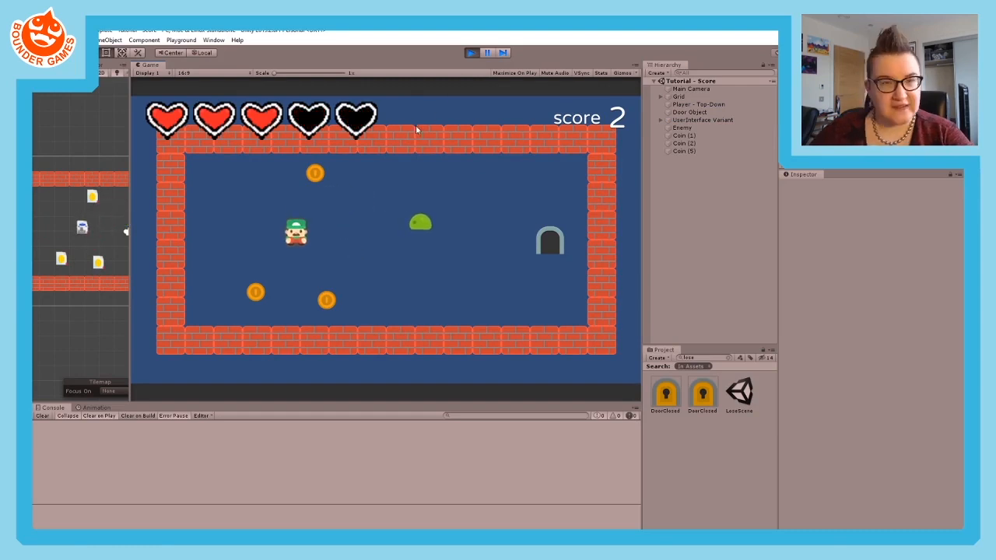
pyautogui.click(488, 54)
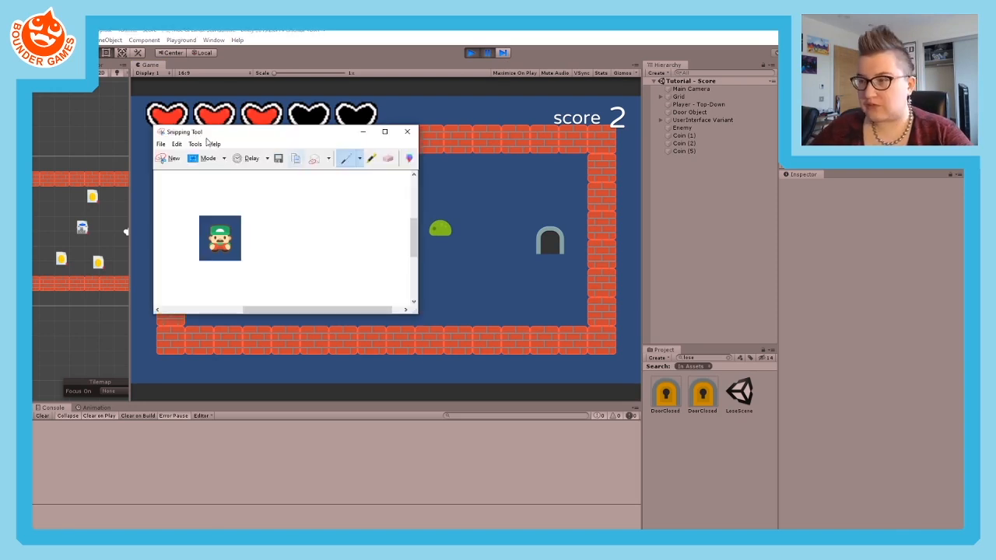
# - Capture the whole Game view with Snipping Tool, save it to the Desktop as Screenshot1 in PNG format, and close Snipping Tool
pyautogui.click(167, 161)
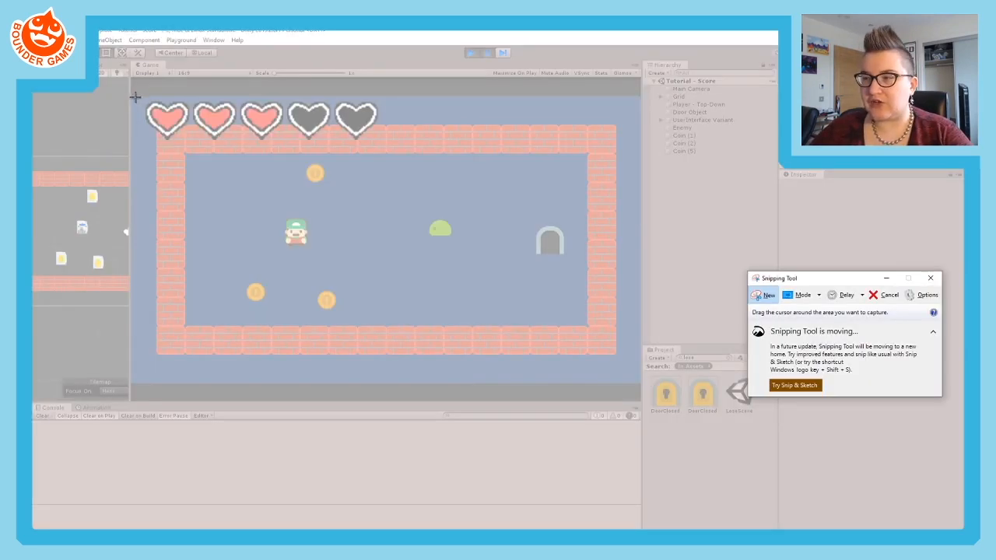
pyautogui.moveTo(133, 95); pyautogui.dragTo(637, 381)
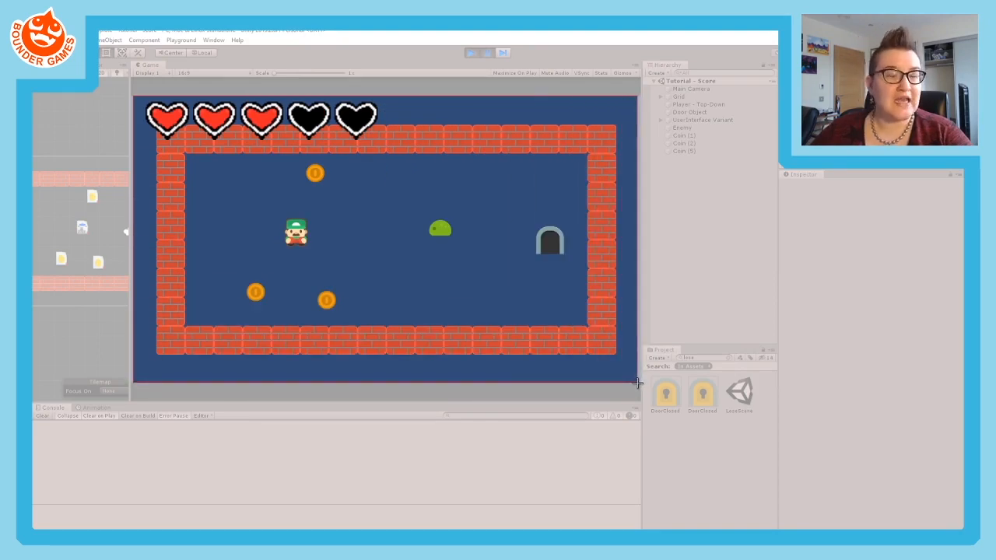
pyautogui.moveTo(637, 382); pyautogui.dragTo(637, 382)
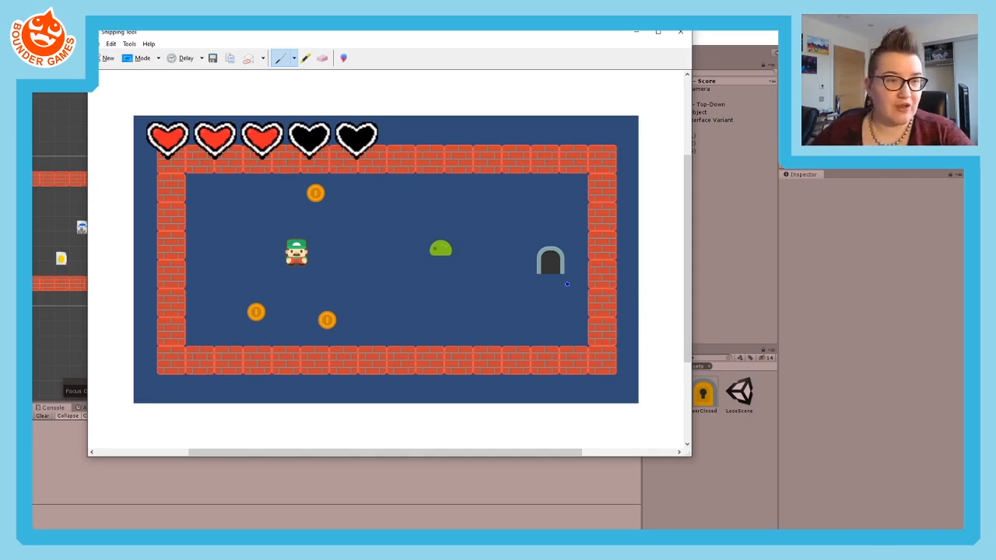
pyautogui.click(212, 58)
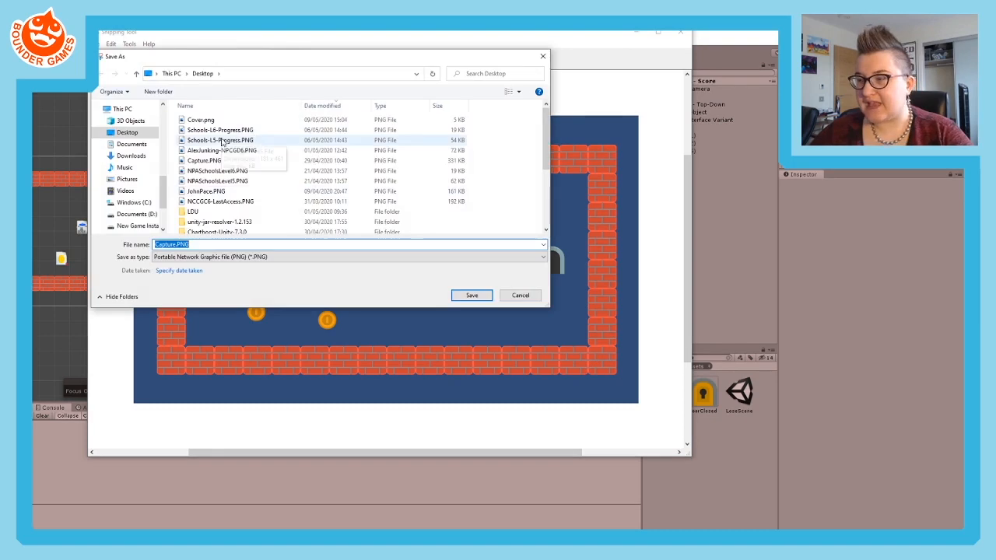
pyautogui.write('Screen')
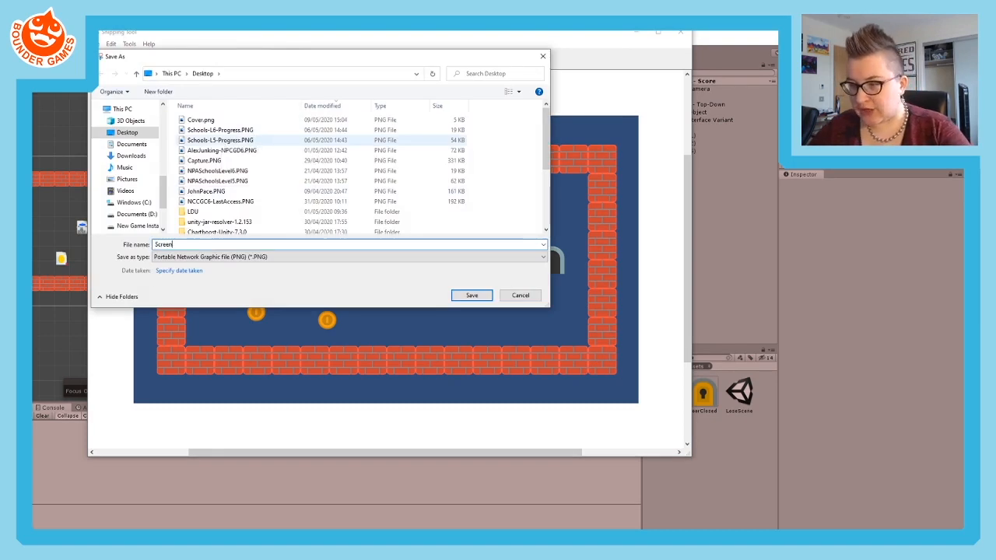
pyautogui.write('sghhot1')
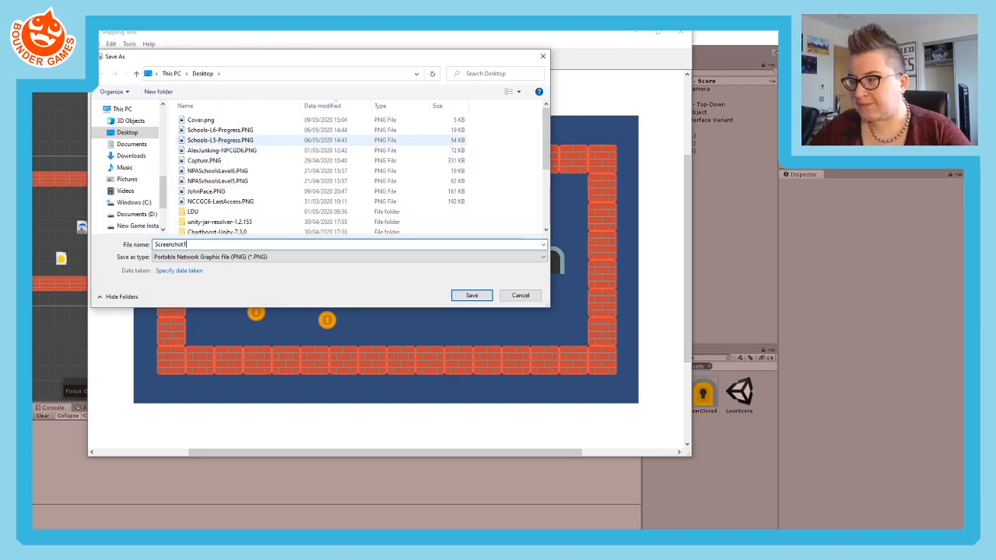
pyautogui.click(465, 294)
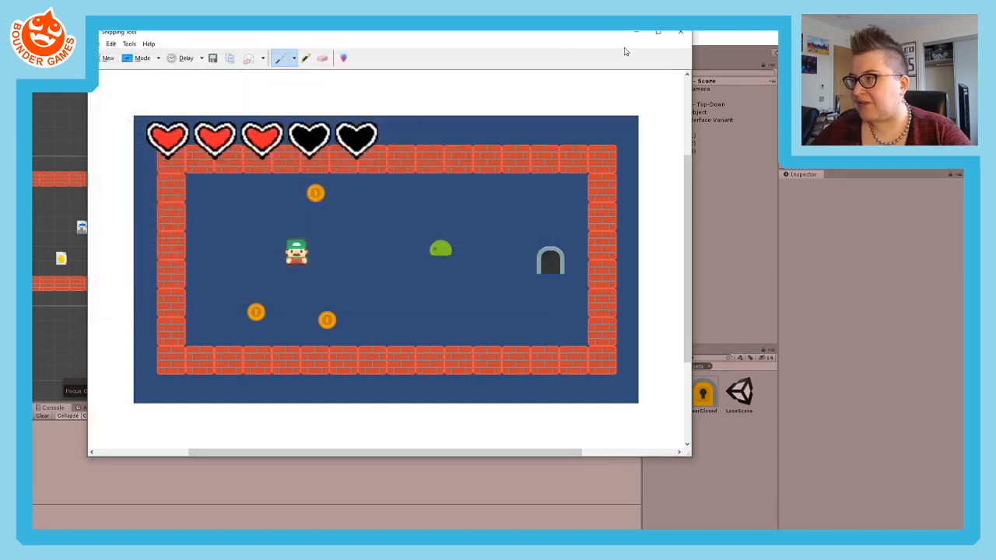
pyautogui.click(678, 32)
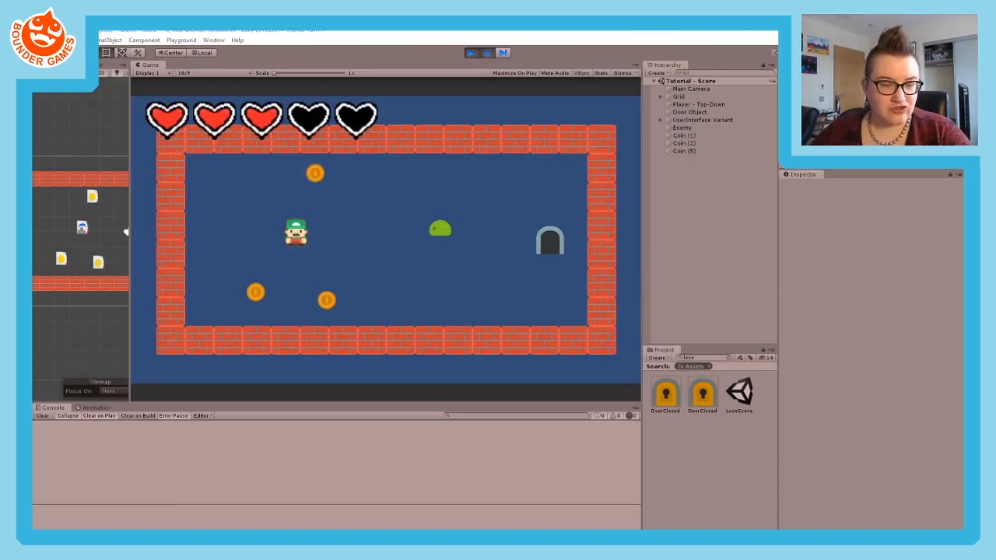
# - Switch to the itch.io project editor, upload Screenshot1.PNG from the Desktop as a gameplay screenshot, and save the project
pyautogui.hotkey('alt', 'Tab')
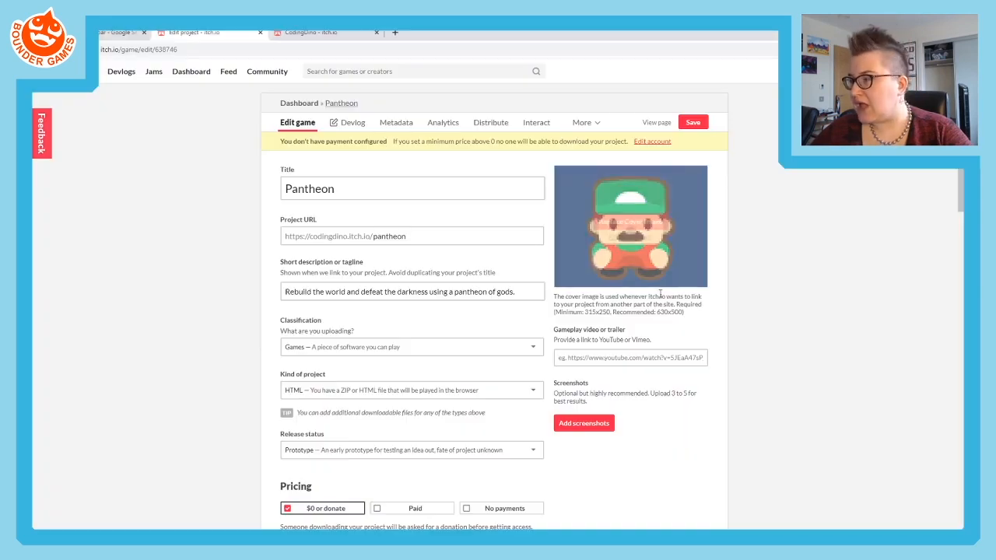
pyautogui.click(583, 427)
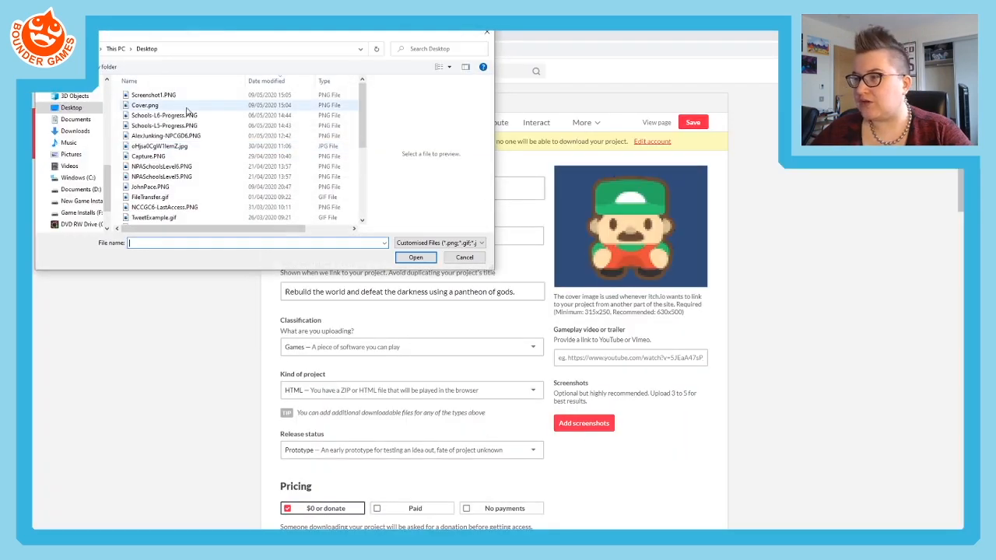
pyautogui.click(160, 95)
pyautogui.click(414, 256)
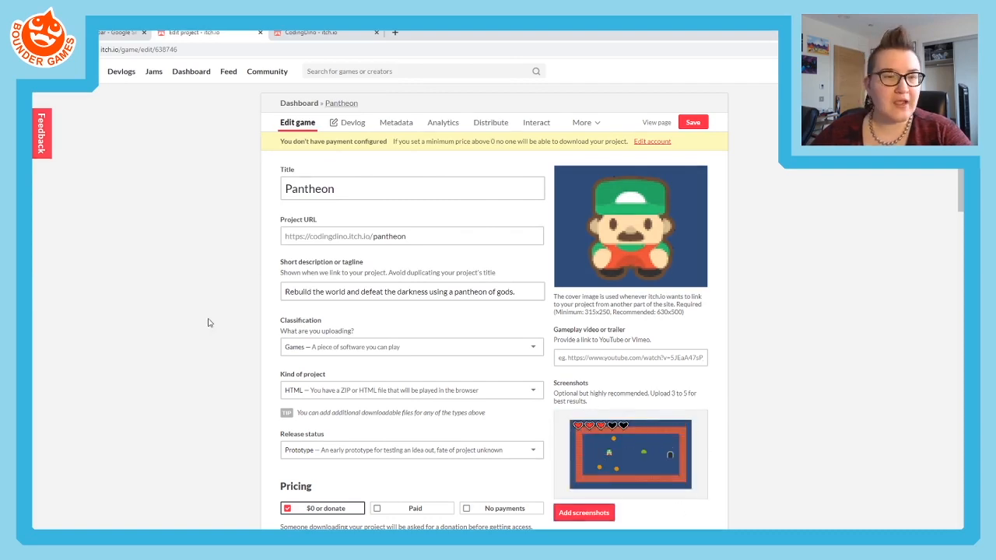
pyautogui.scroll(-2, 319, 388)
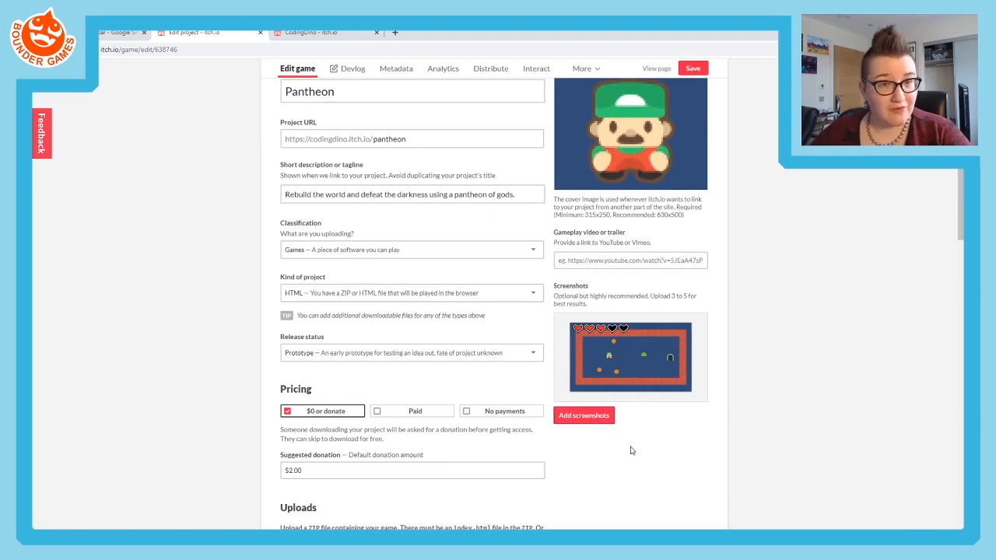
pyautogui.scroll(3, 764, 219)
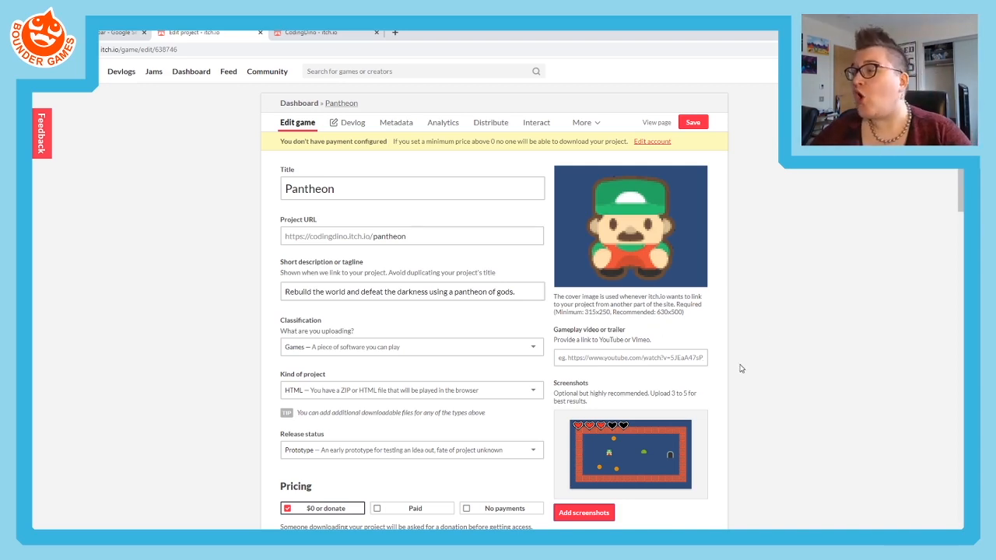
pyautogui.click(693, 124)
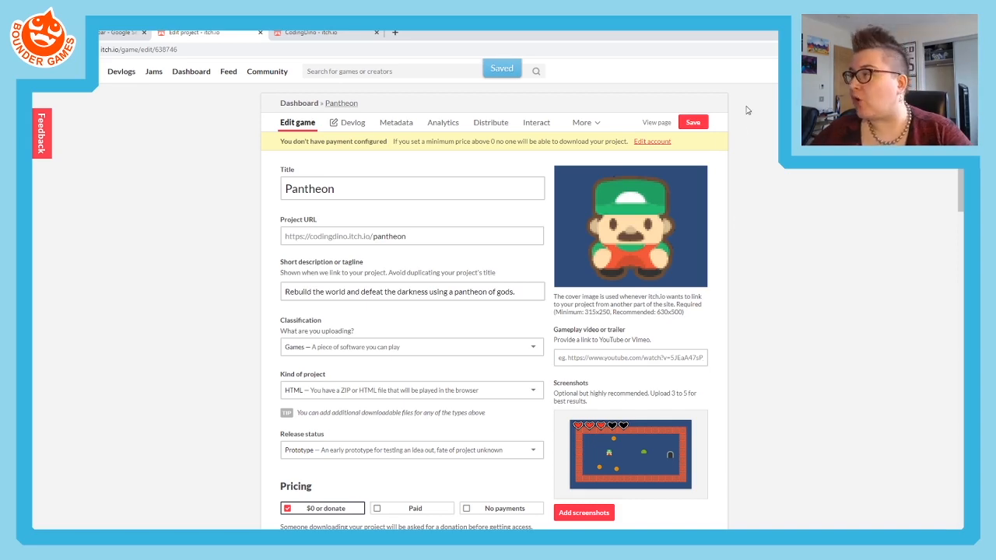
# - View the Pantheon draft page with its screenshot and the creator's profile page
pyautogui.click(655, 130)
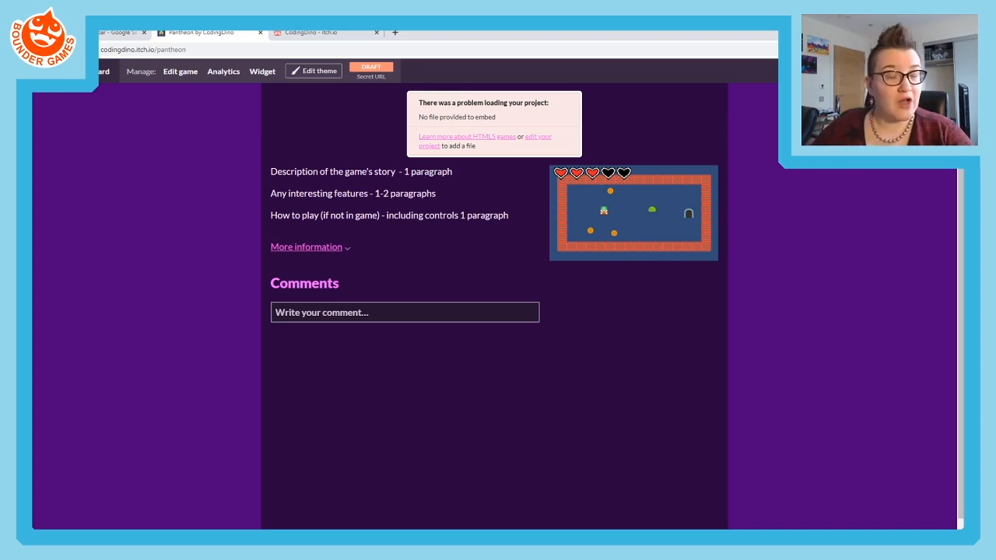
pyautogui.click(895, 95)
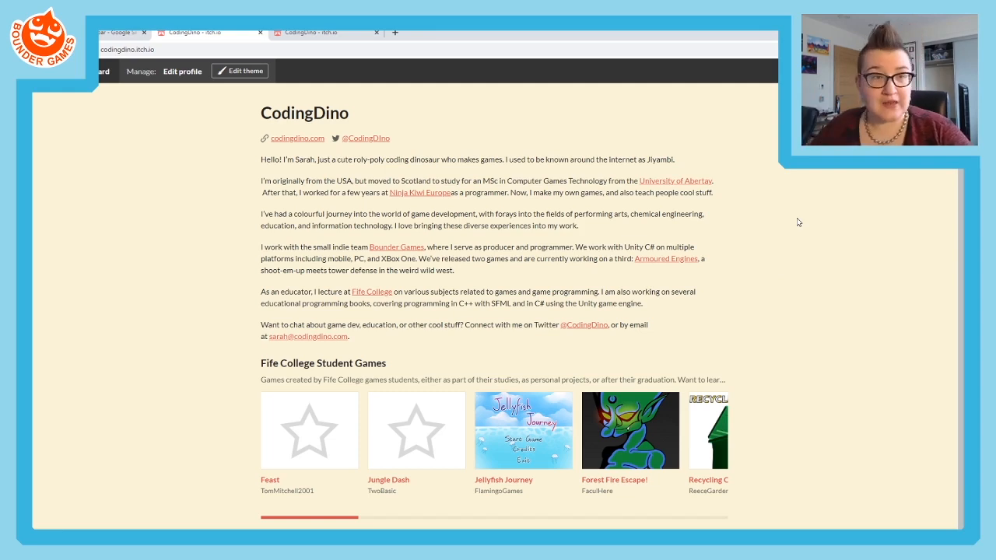
# - Switch to Unity, stop play mode, and widen the Scene view beside the Game view
pyautogui.click(42, 49)
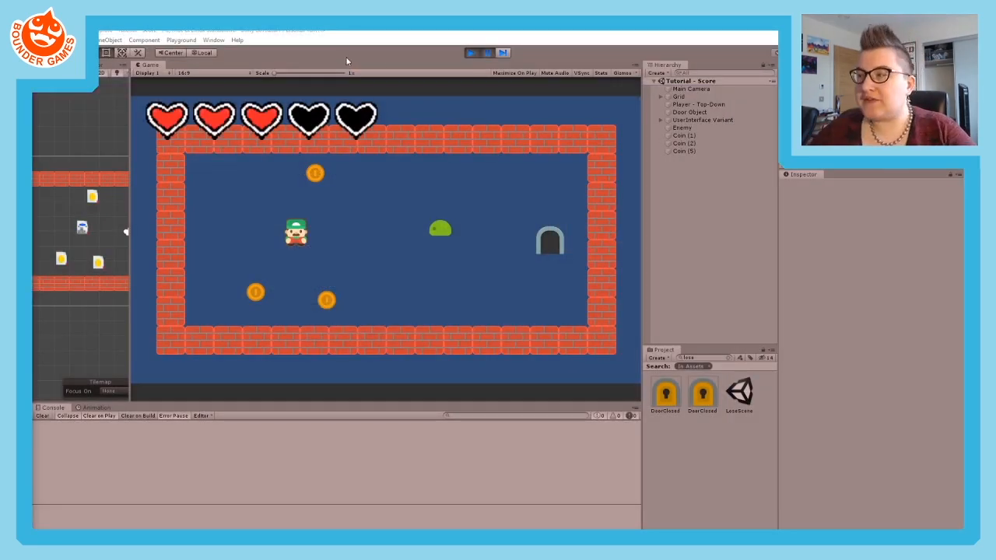
pyautogui.click(471, 52)
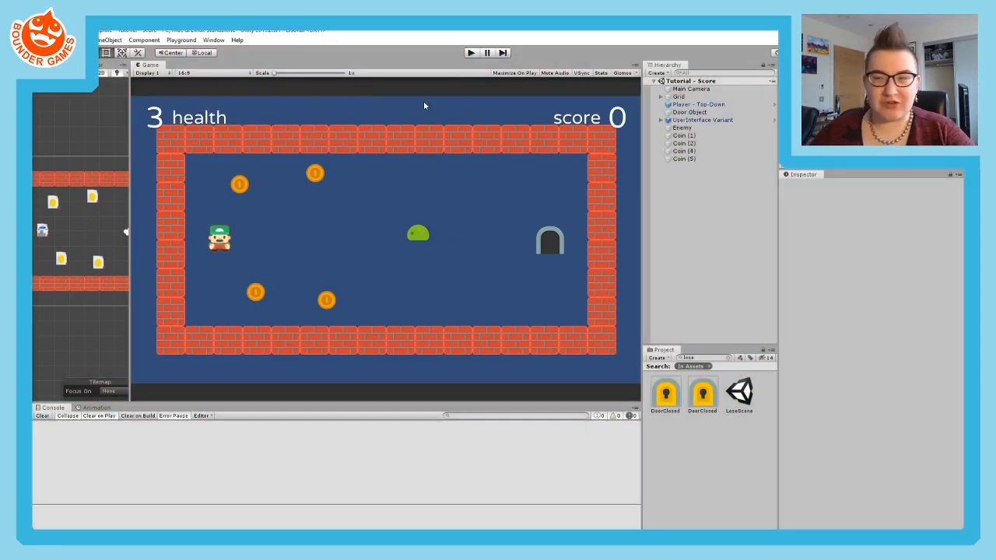
pyautogui.moveTo(129, 109); pyautogui.dragTo(233, 119)
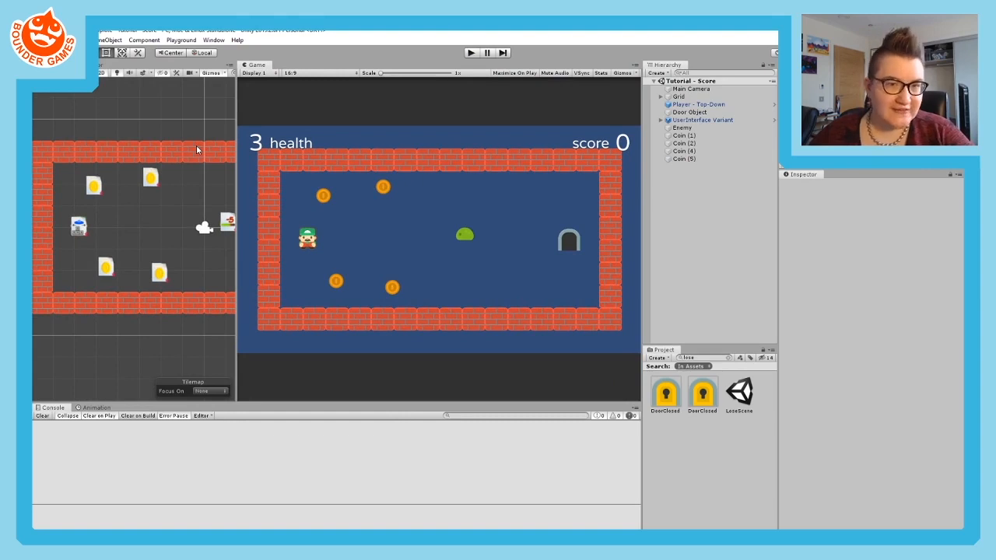
# - Open the project's Build Settings and switch the build platform to WebGL
pyautogui.click(47, 40)
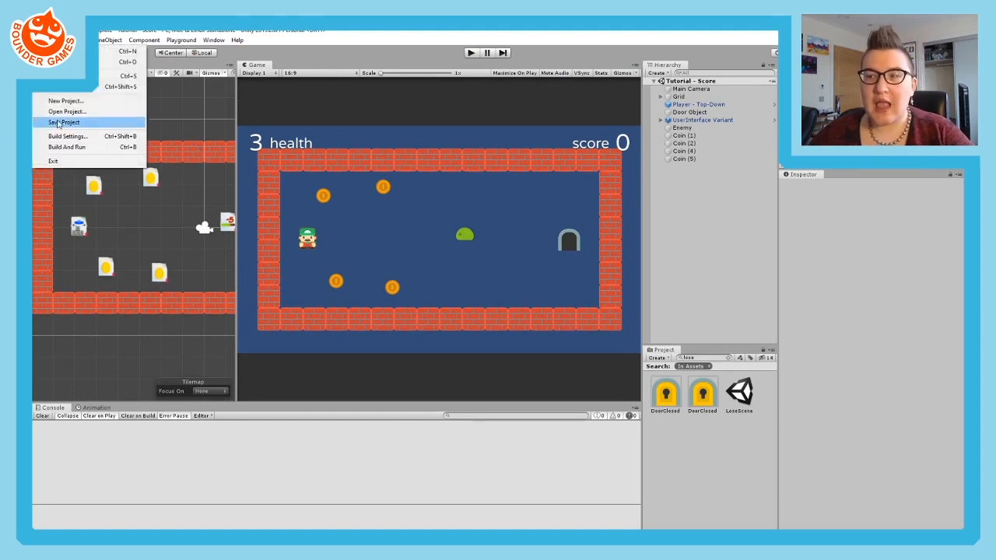
pyautogui.click(56, 136)
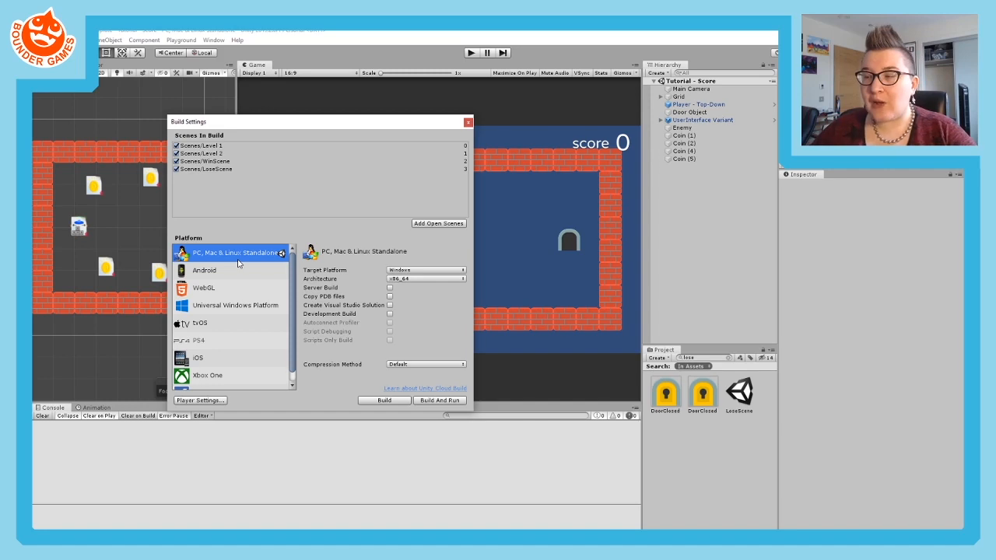
pyautogui.click(210, 289)
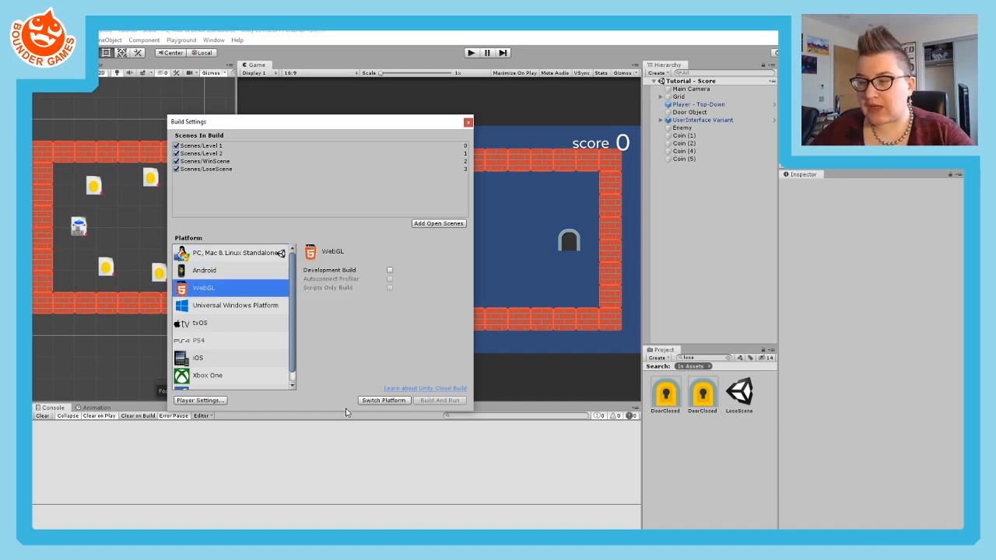
pyautogui.click(386, 401)
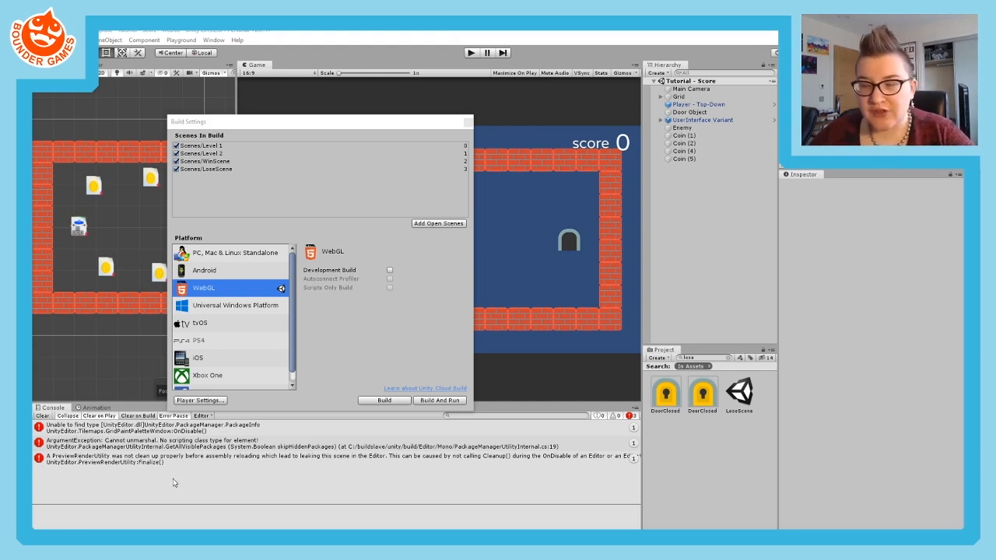
# - Clear the Console messages and remove the search filter from the Project assets
pyautogui.click(43, 415)
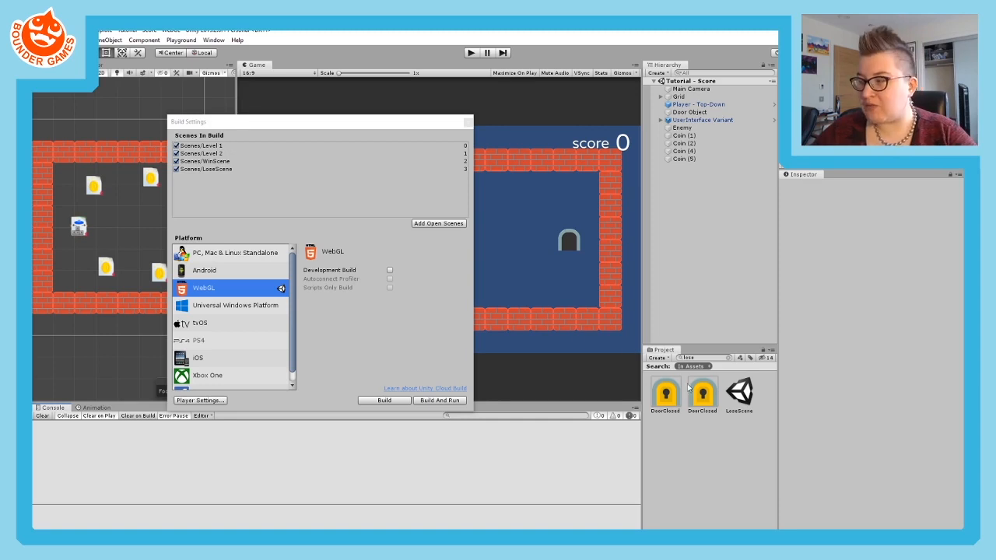
pyautogui.click(722, 356)
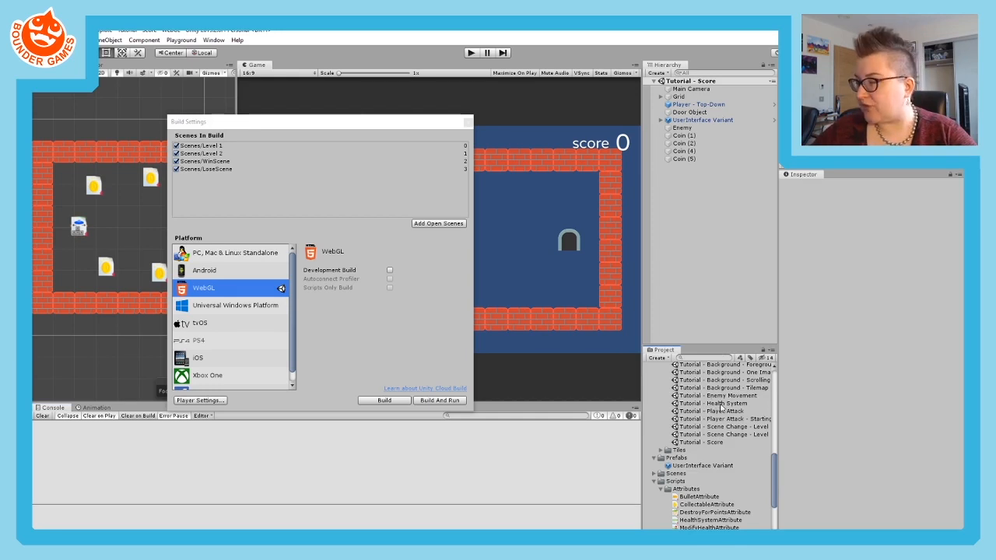
pyautogui.moveTo(722, 406)
pyautogui.mouseDown()
pyautogui.moveTo(311, 253)
pyautogui.moveTo(224, 146)
pyautogui.moveTo(711, 420)
pyautogui.moveTo(813, 400)
pyautogui.mouseUp()
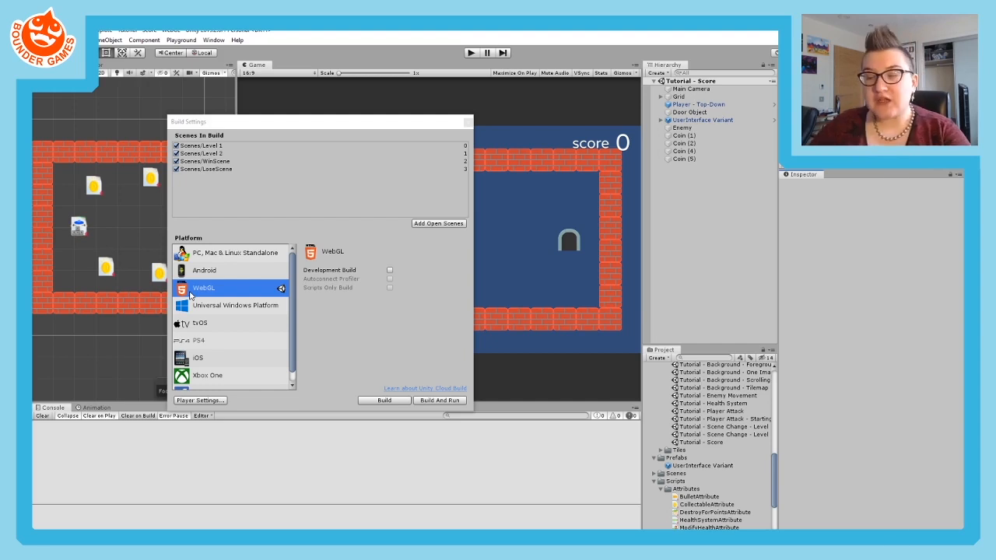
# - Open the Player settings from Build Settings, dock Project Settings beside the Game view, and close the Build Settings window
pyautogui.click(199, 400)
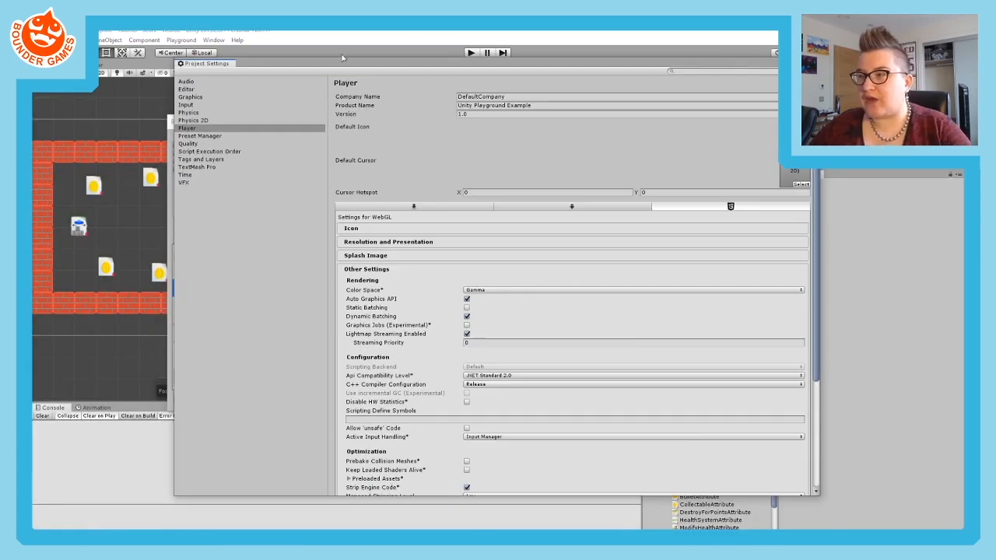
pyautogui.moveTo(280, 64); pyautogui.dragTo(453, 109)
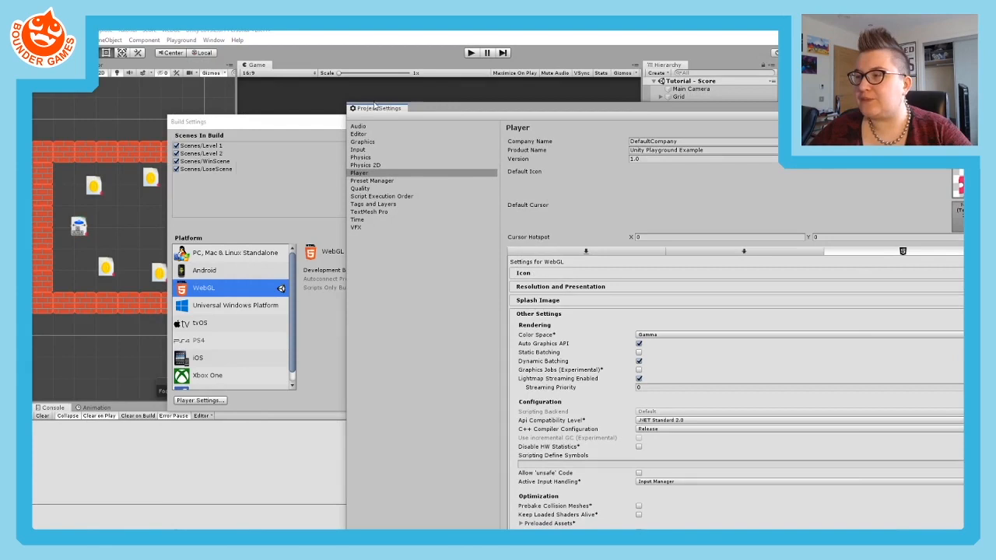
pyautogui.moveTo(375, 107); pyautogui.dragTo(317, 67)
pyautogui.moveTo(300, 127); pyautogui.dragTo(189, 417)
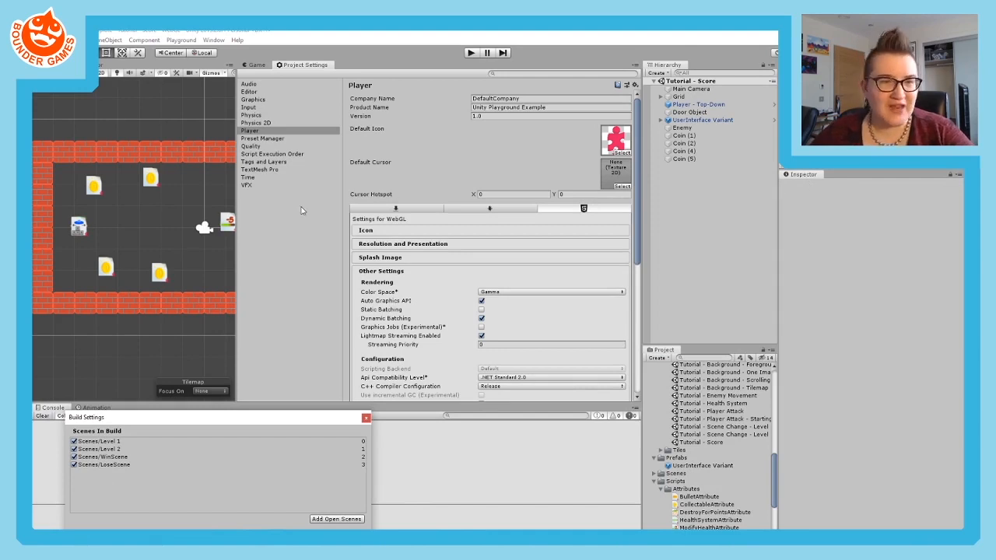
pyautogui.moveTo(181, 418); pyautogui.dragTo(252, 189)
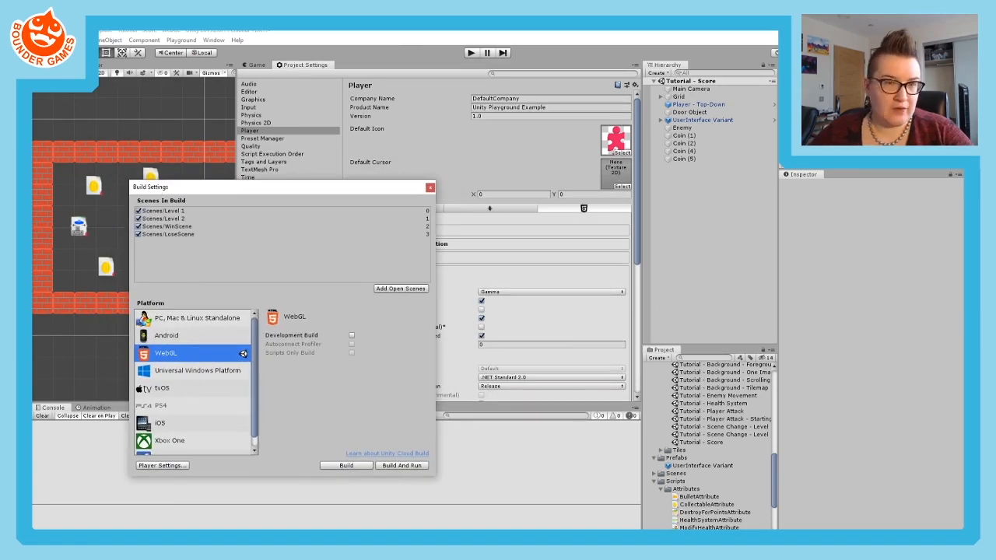
pyautogui.click(430, 189)
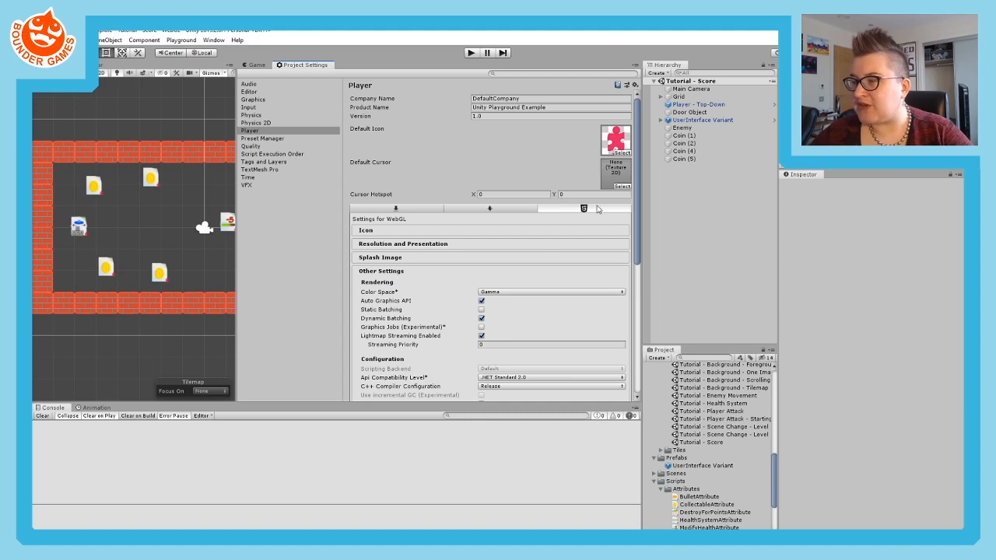
# - Expand the WebGL resolution and presentation settings and set the default canvas height to 540, keeping the width at 960
pyautogui.click(414, 245)
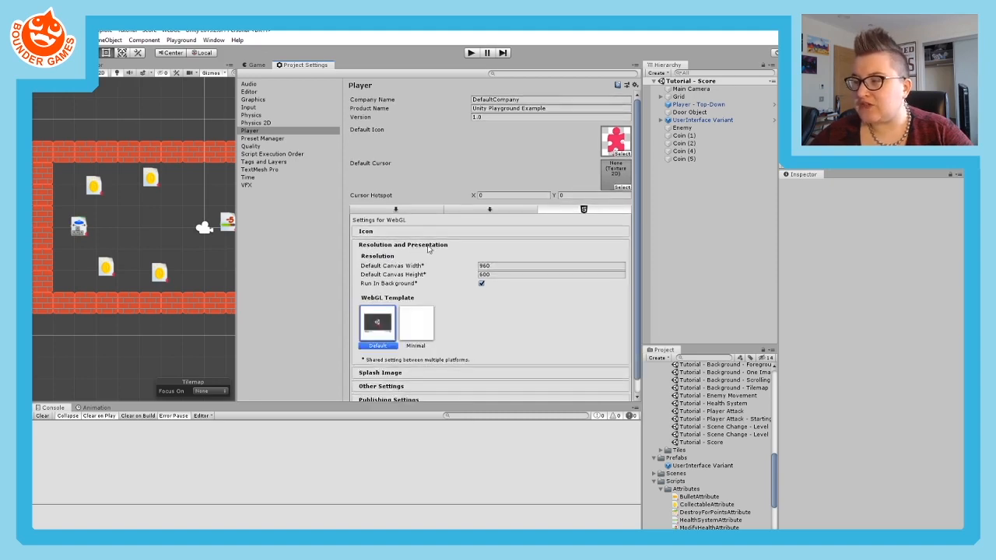
pyautogui.click(429, 246)
pyautogui.click(395, 246)
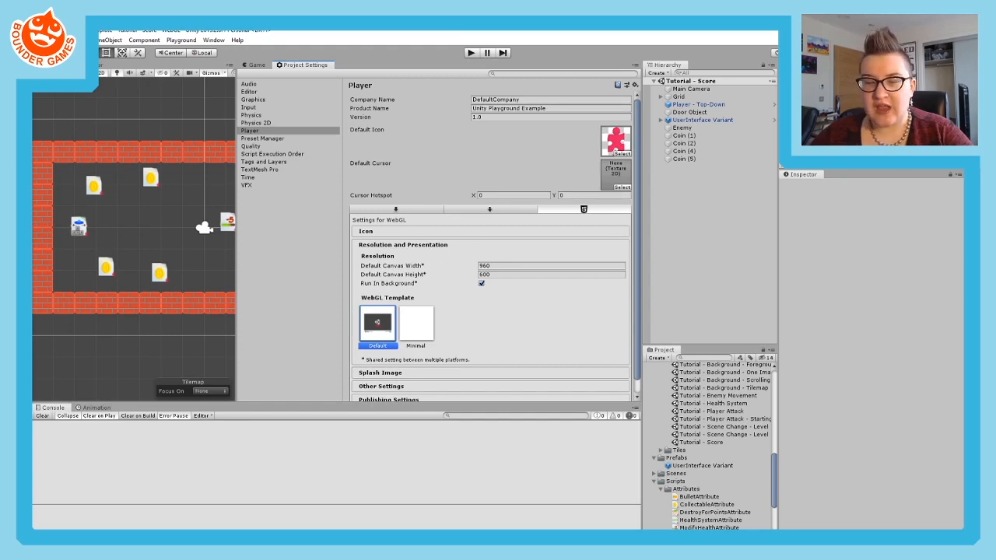
pyautogui.scroll(-1, 411, 325)
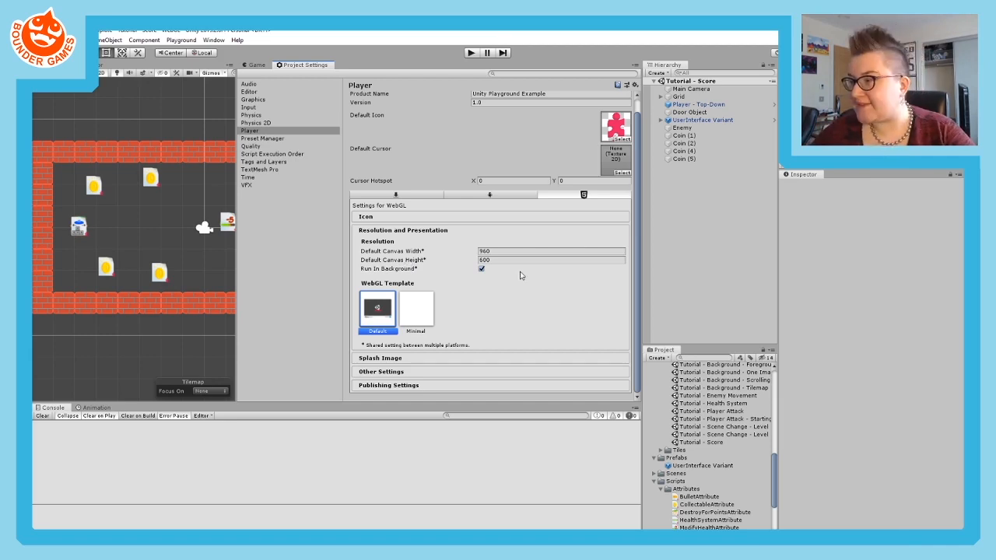
pyautogui.click(507, 251)
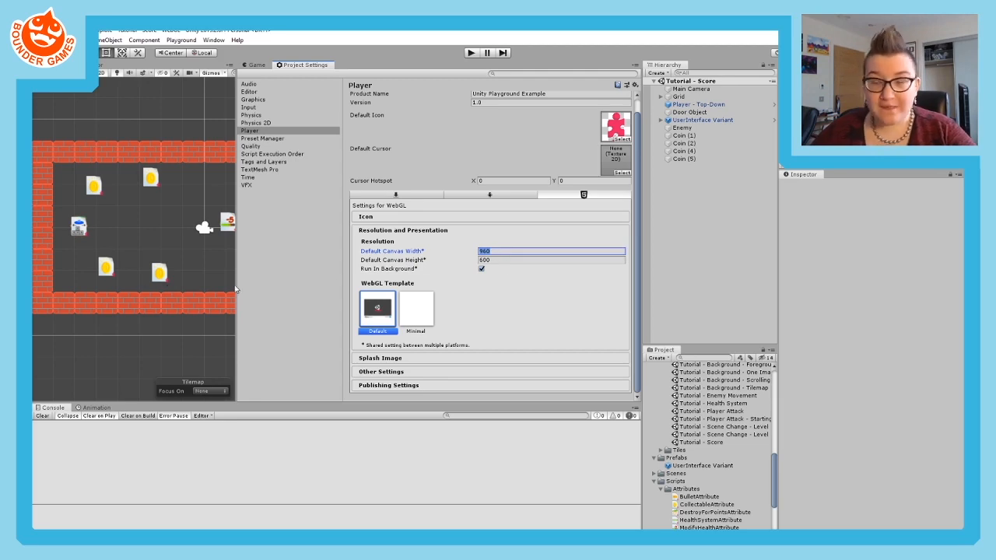
pyautogui.click(483, 259)
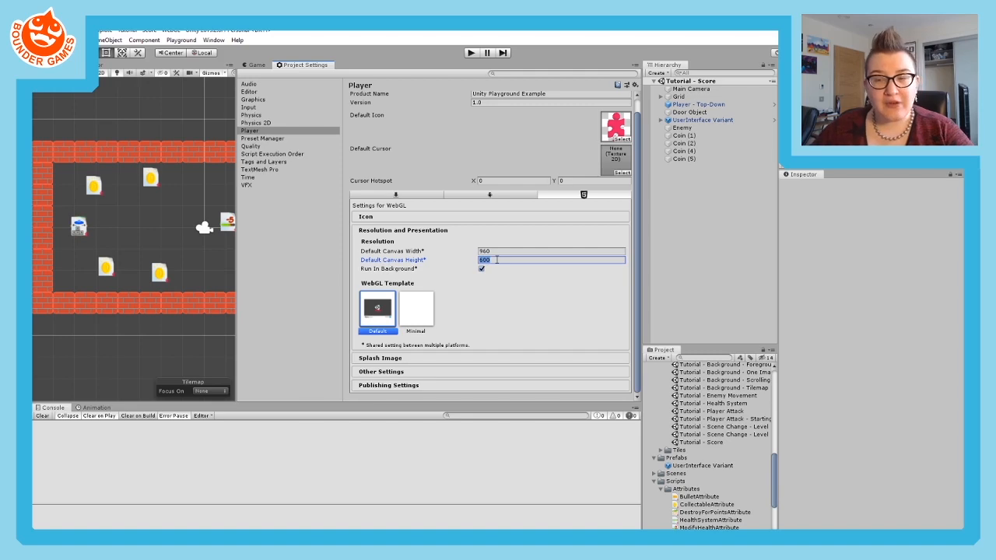
pyautogui.click(495, 261)
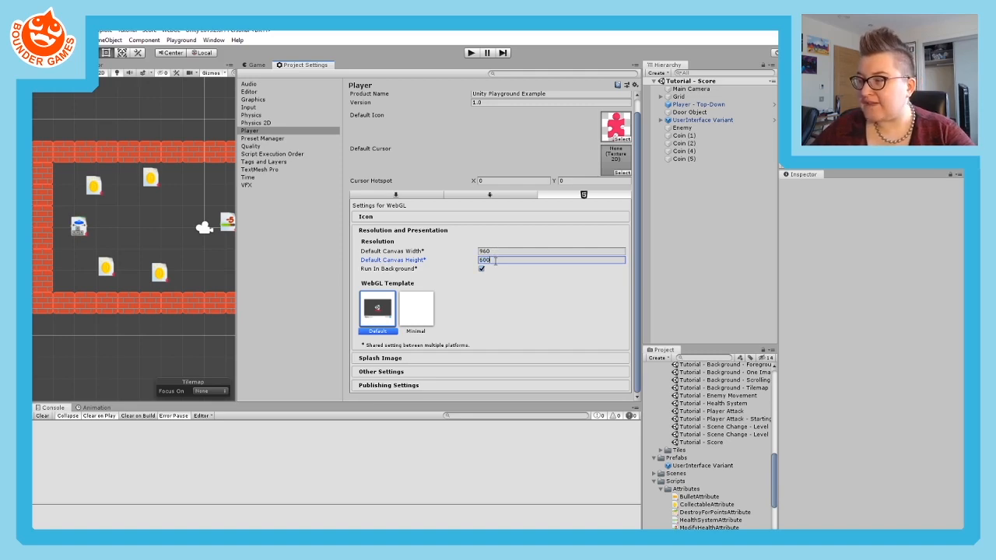
pyautogui.click(495, 252)
pyautogui.click(495, 260)
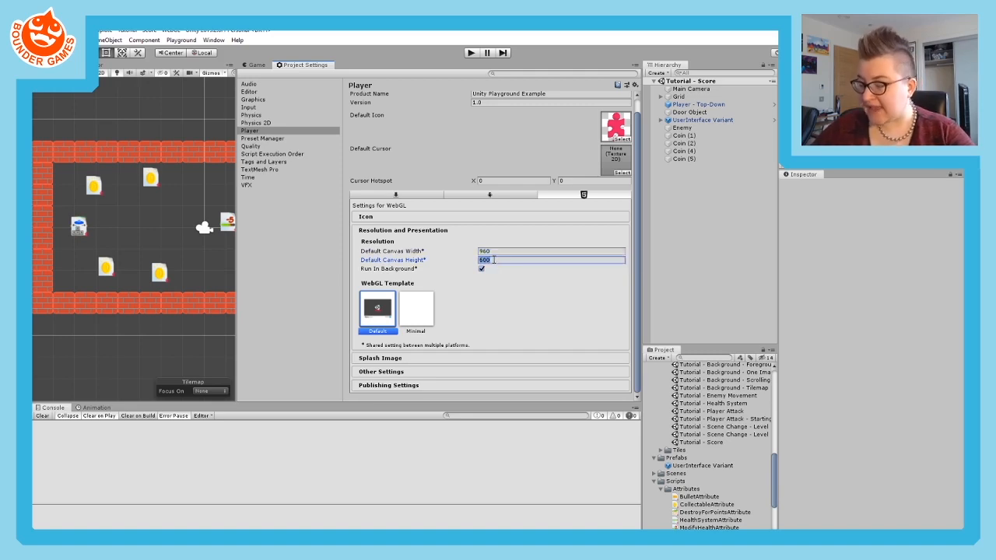
pyautogui.write('540')
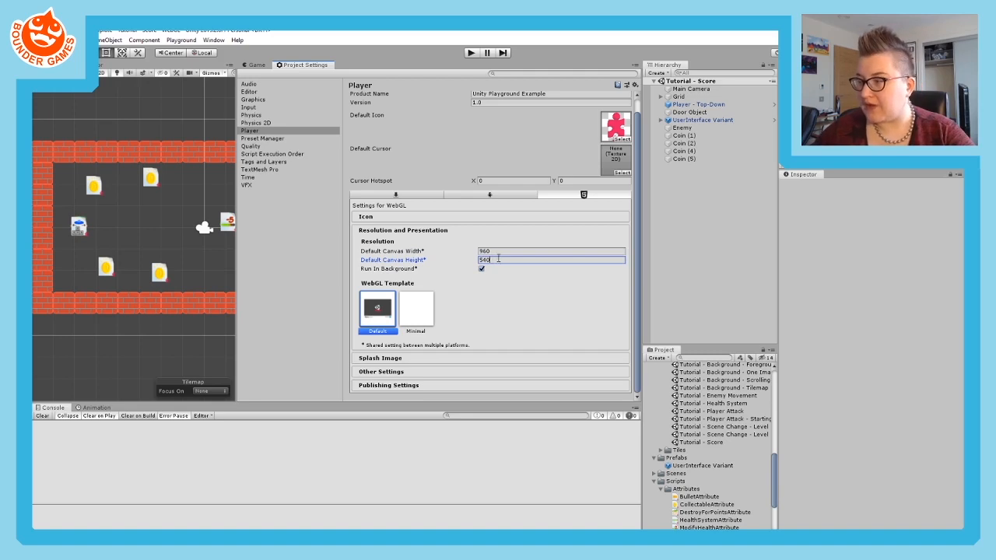
pyautogui.click(499, 250)
pyautogui.click(499, 260)
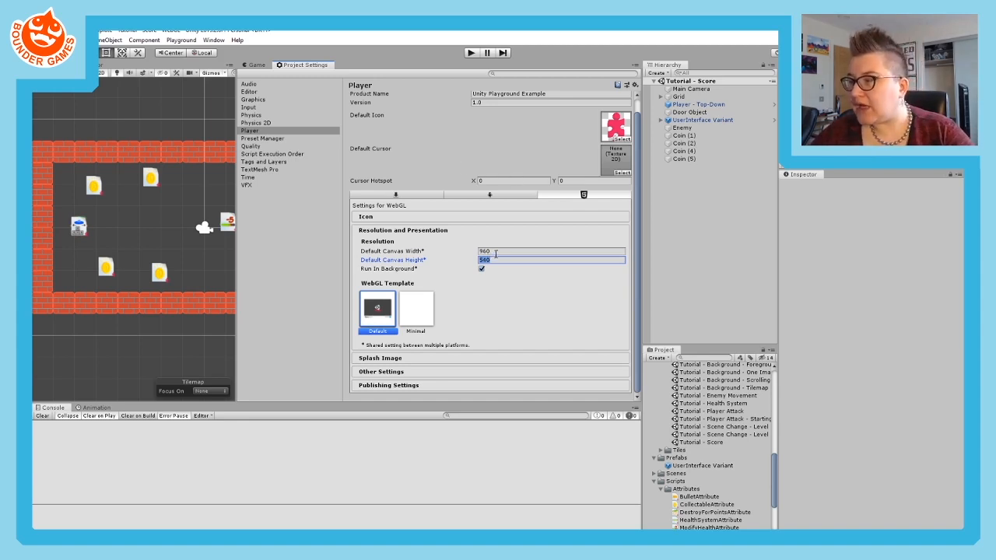
pyautogui.click(495, 253)
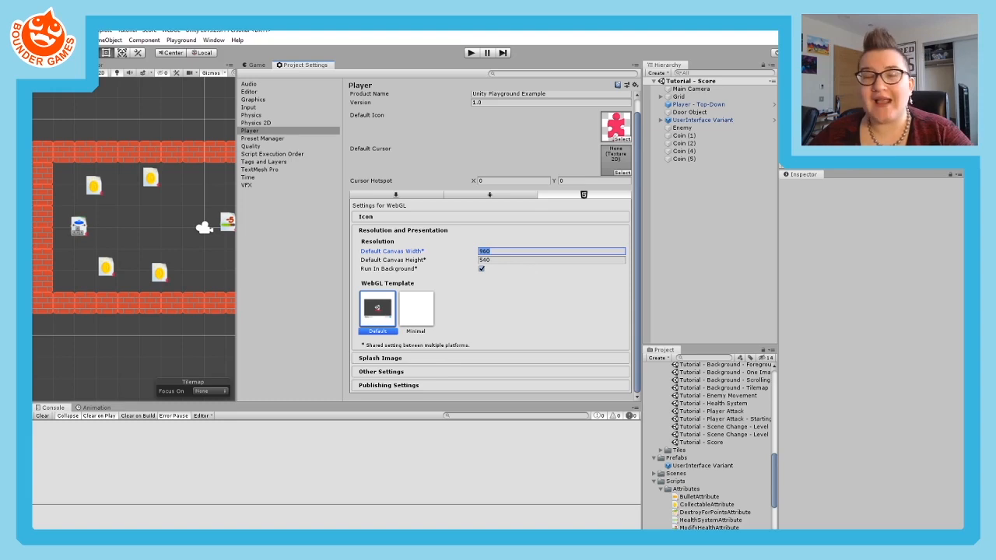
# - Start a WebGL build from Build Settings and create a folder named Builds in the Unity Playground Template directory
pyautogui.click(47, 40)
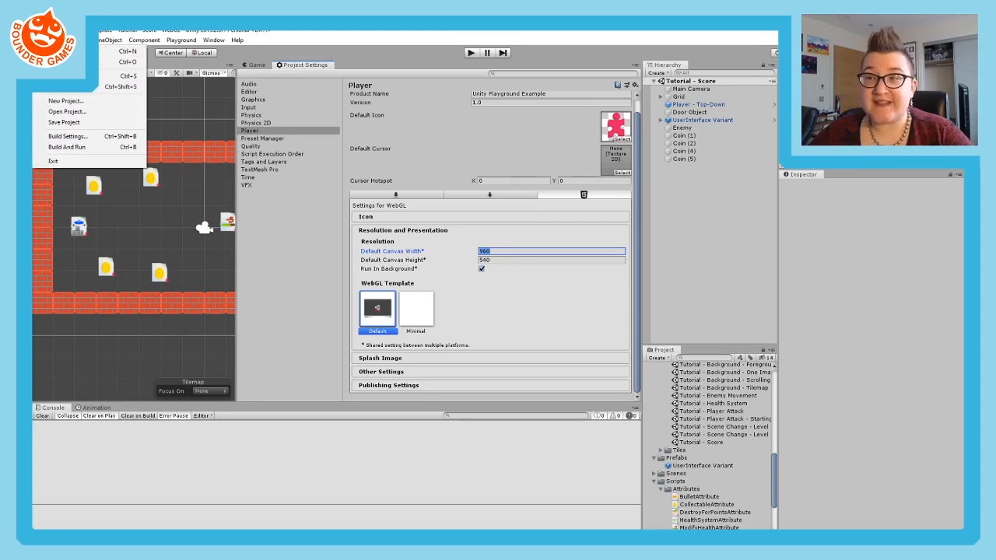
pyautogui.click(60, 138)
pyautogui.moveTo(262, 189); pyautogui.dragTo(418, 111)
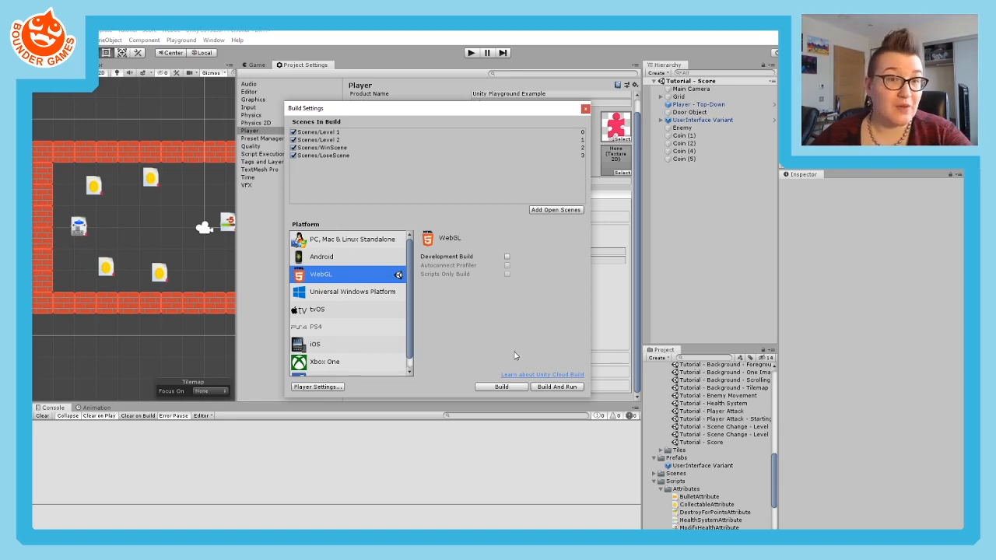
pyautogui.click(486, 386)
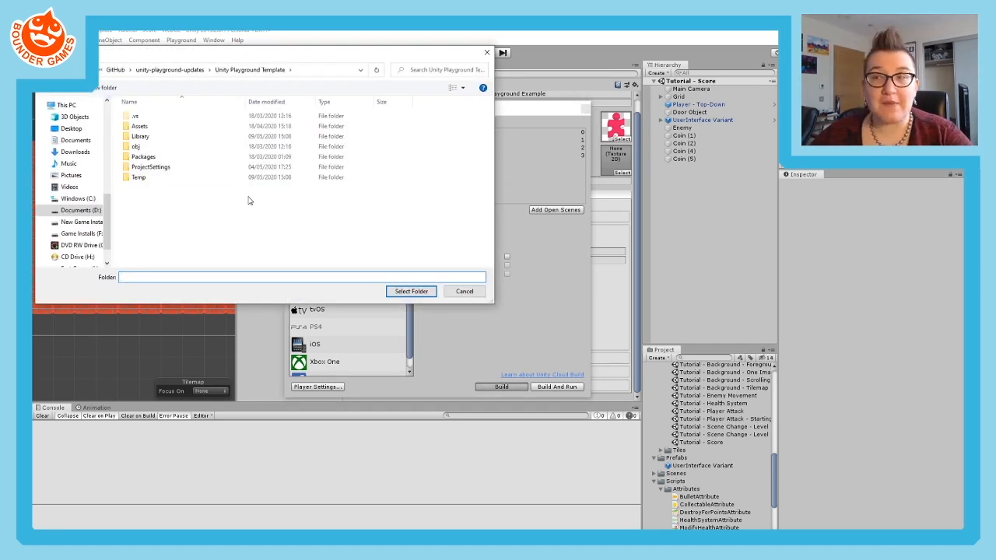
pyautogui.hotkey('ctrl', 'shift', 'n')
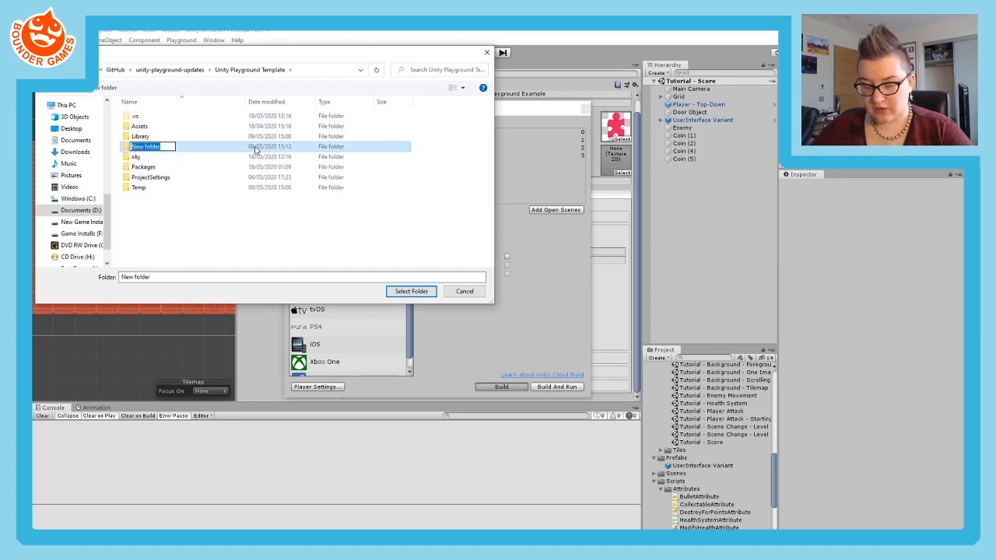
pyautogui.write('Builds')
pyautogui.press('Return')
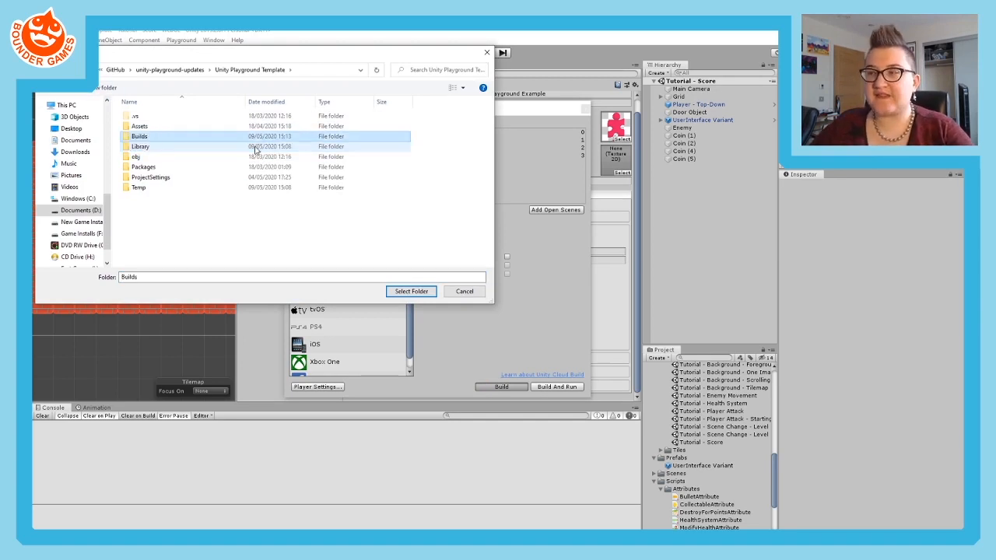
# - Create a subfolder named Pantheon v1.0 inside the Builds folder
pyautogui.doubleClick(150, 138)
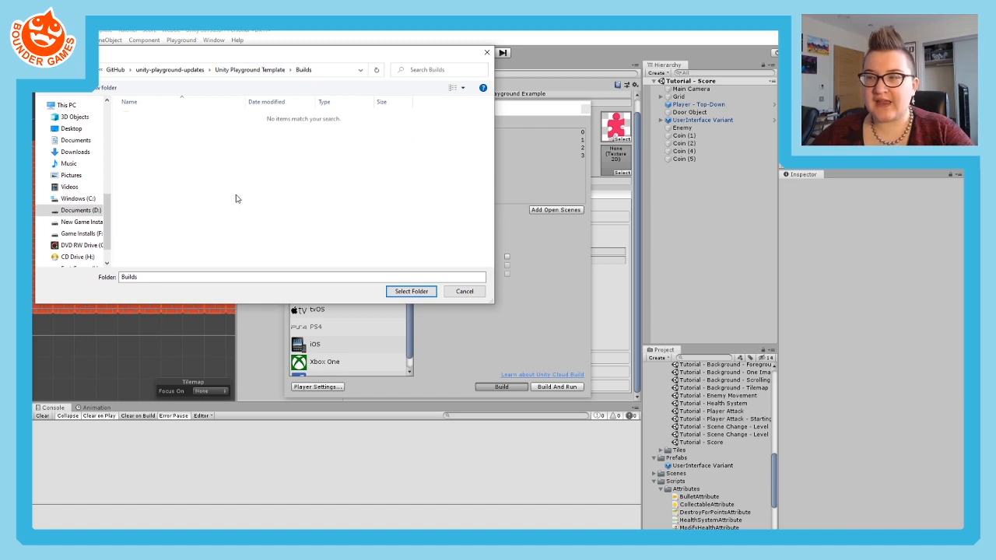
pyautogui.click(105, 88)
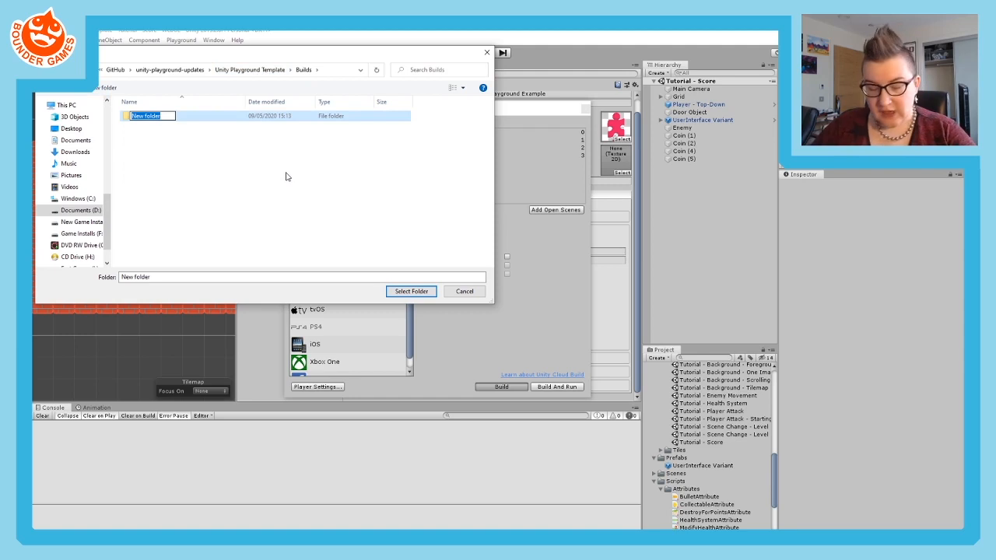
pyautogui.write('P')
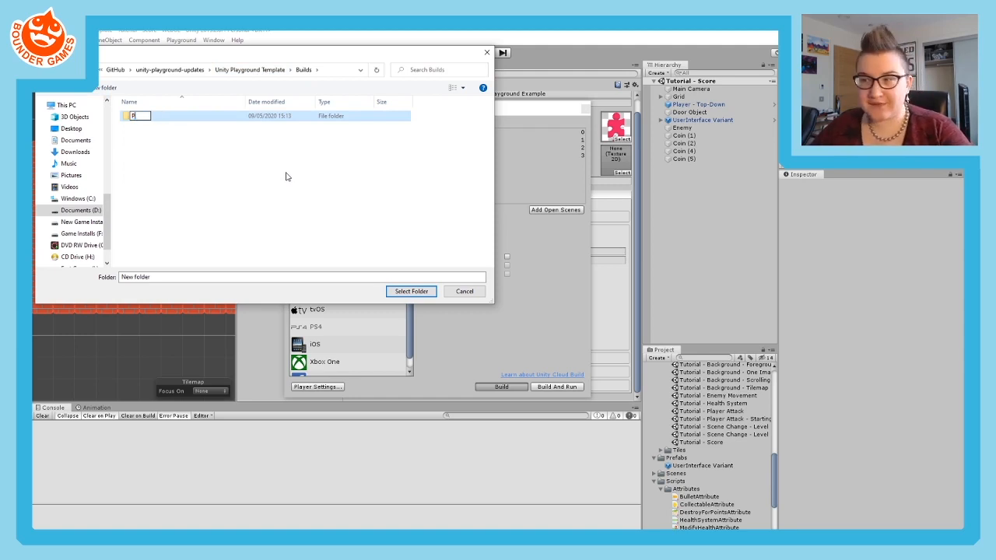
pyautogui.write('anthe')
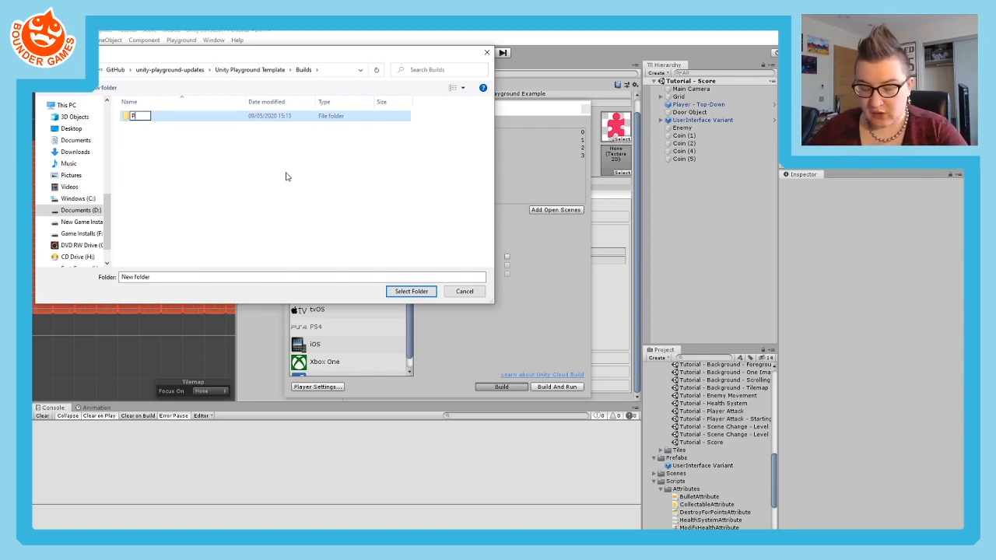
pyautogui.write('on ')
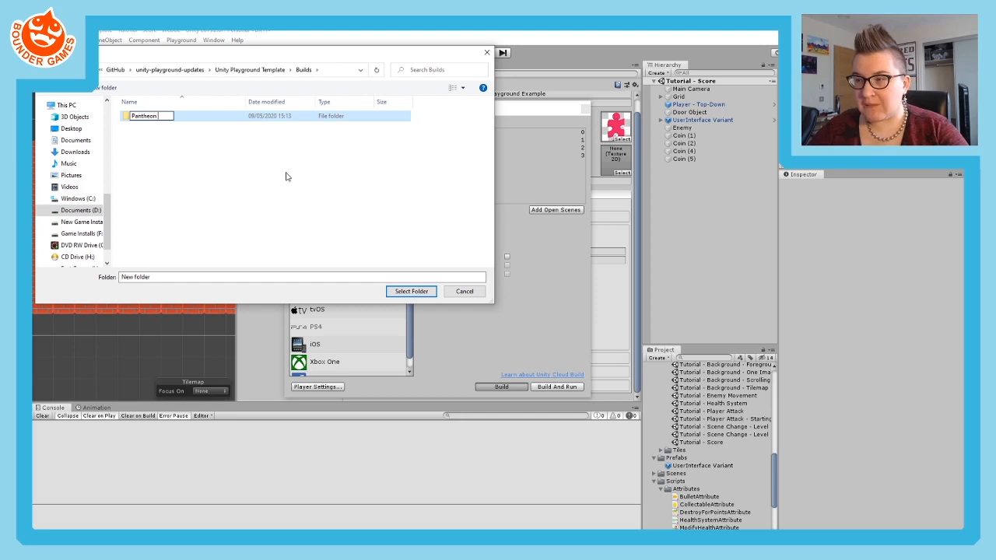
pyautogui.write('V1.0')
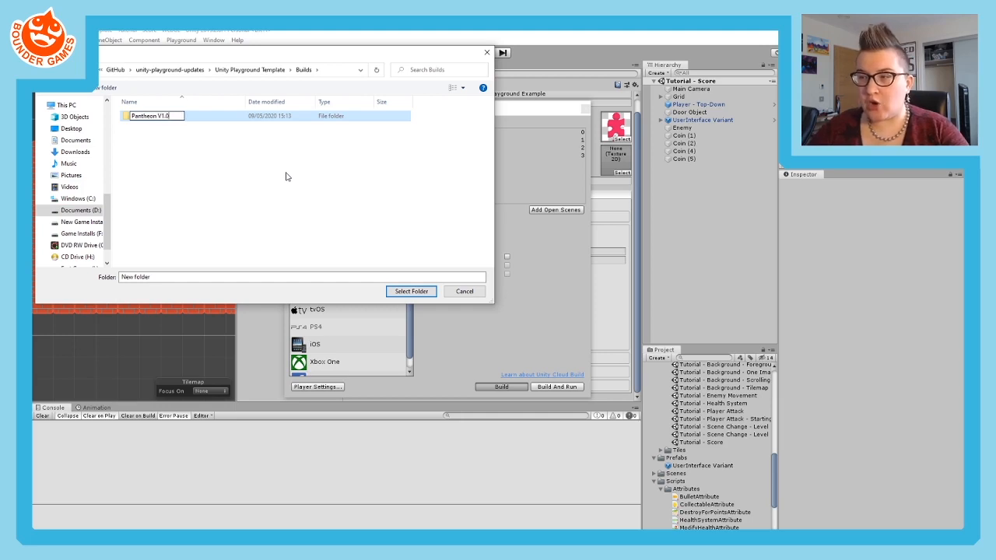
pyautogui.press('BackSpace')
pyautogui.write('v')
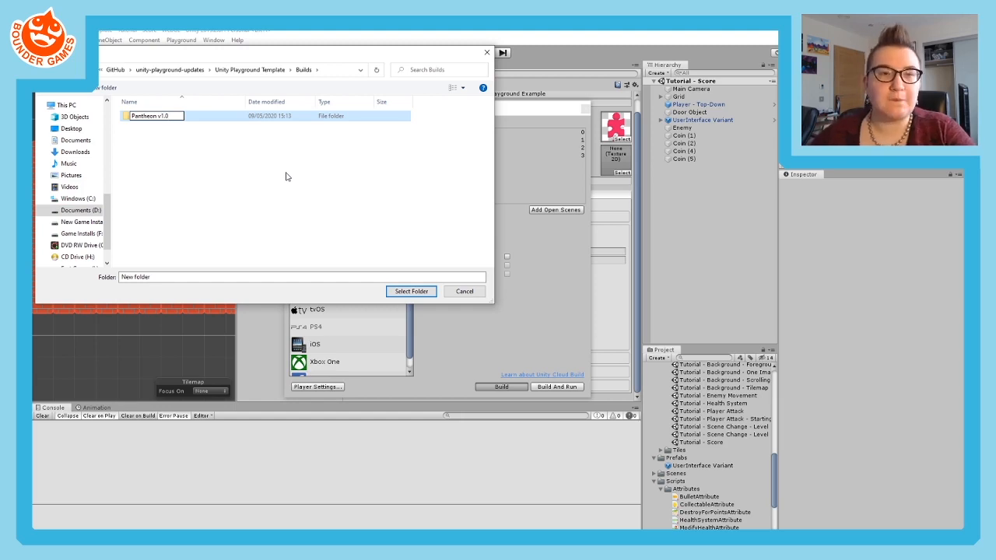
pyautogui.press('Return')
# - Build the game into the Pantheon v1.0 folder and dismiss the firewall alert without allowing access
pyautogui.doubleClick(164, 118)
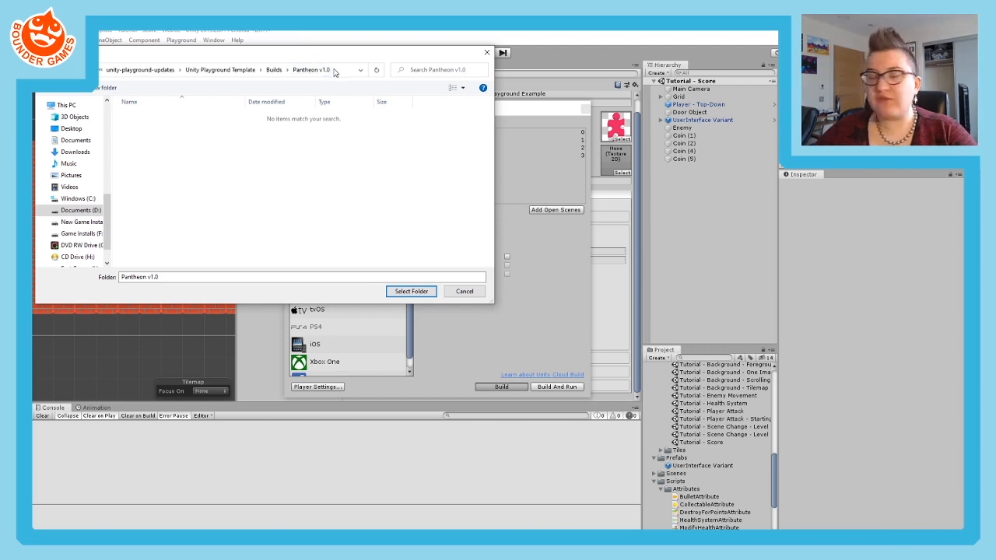
pyautogui.click(411, 291)
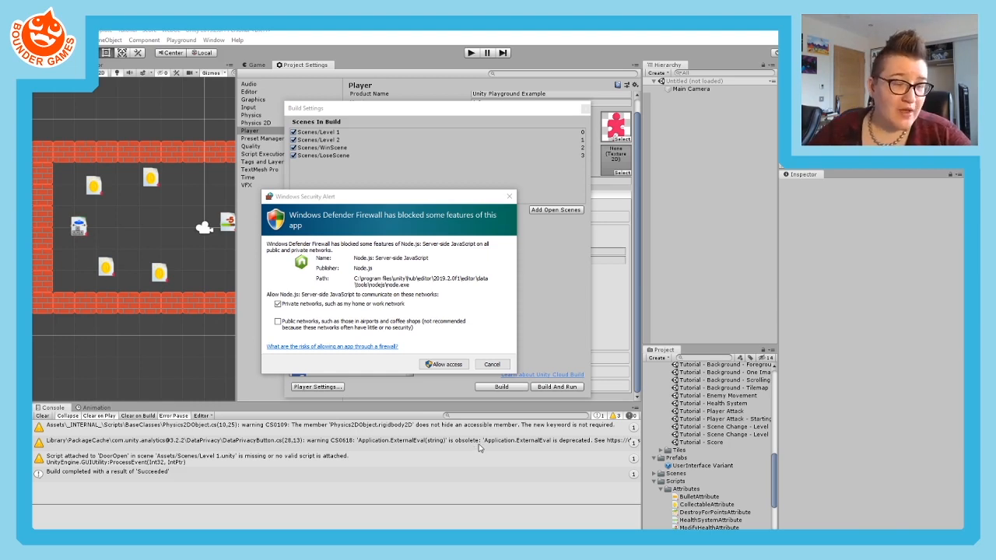
pyautogui.click(492, 365)
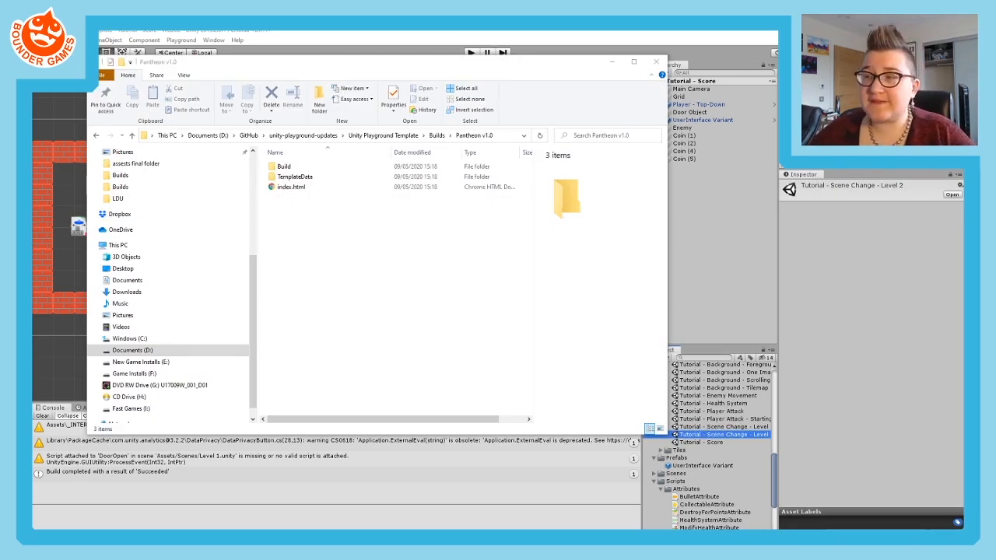
# - Compress the Pantheon v1.0 build folder into a zip in the Builds folder, keeping the default name
pyautogui.moveTo(315, 68); pyautogui.dragTo(374, 120)
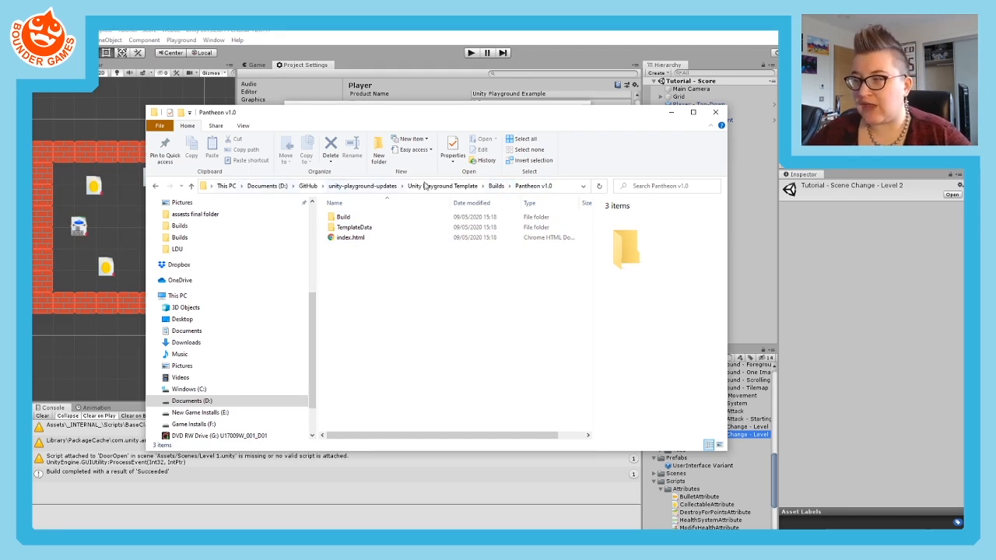
pyautogui.click(495, 186)
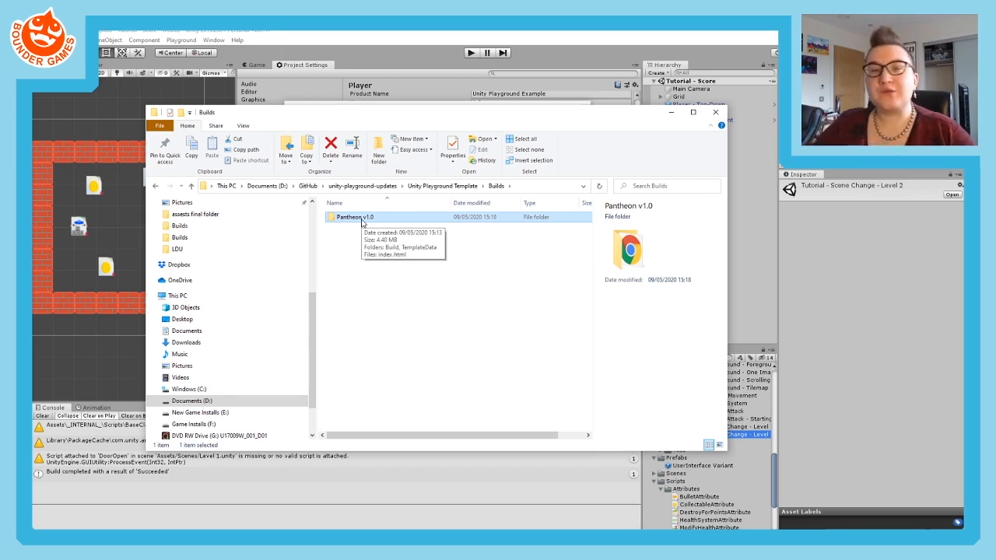
pyautogui.doubleClick(360, 218)
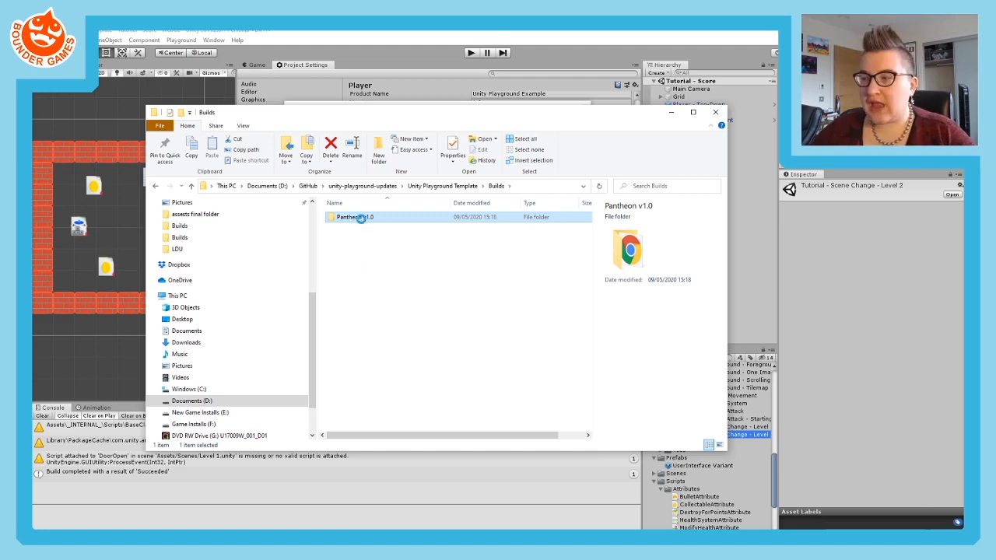
pyautogui.rightClick(360, 219)
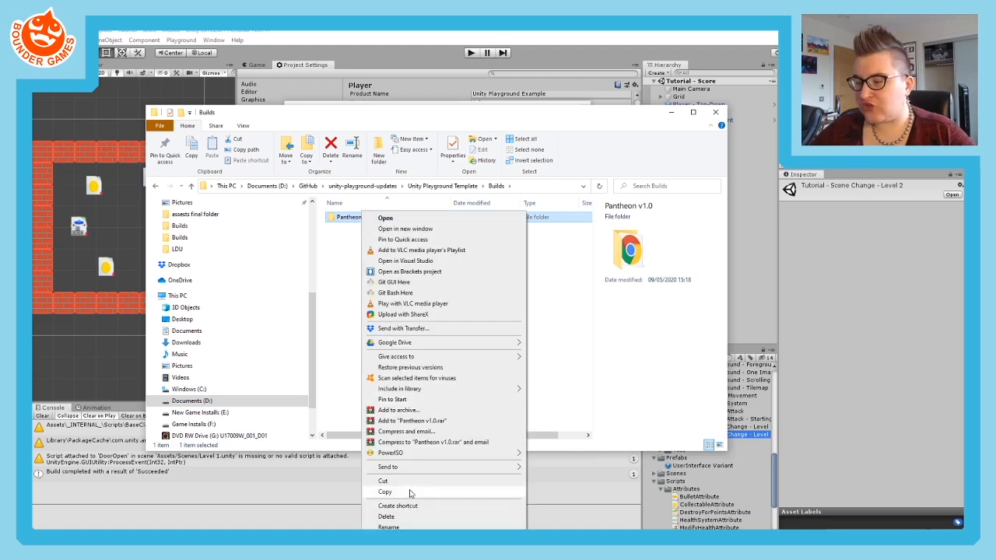
pyautogui.moveTo(424, 468)
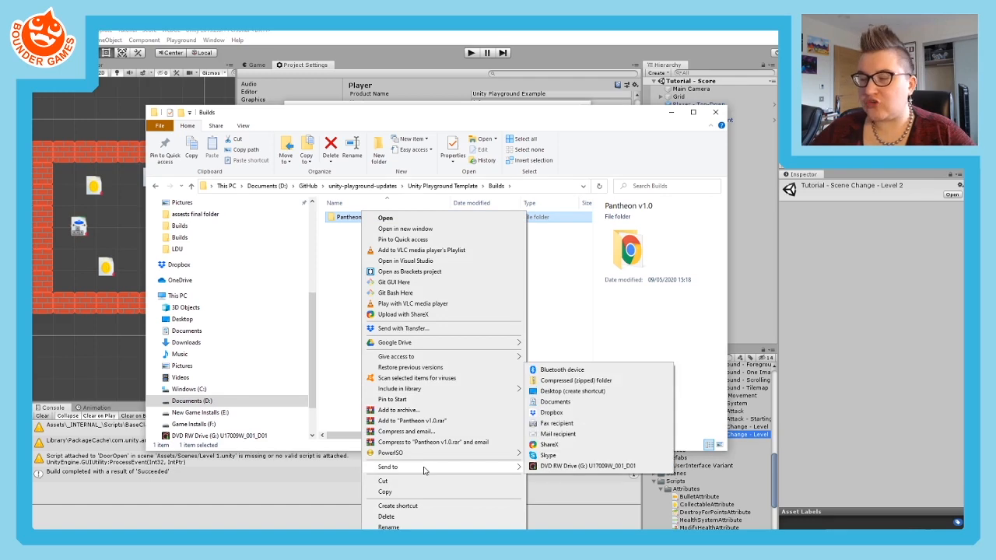
pyautogui.click(570, 380)
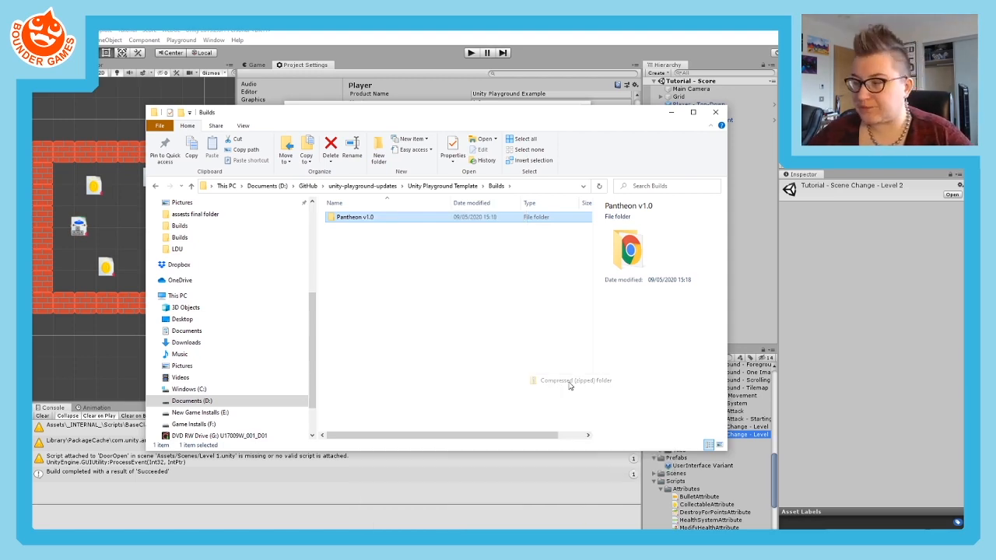
pyautogui.click(414, 304)
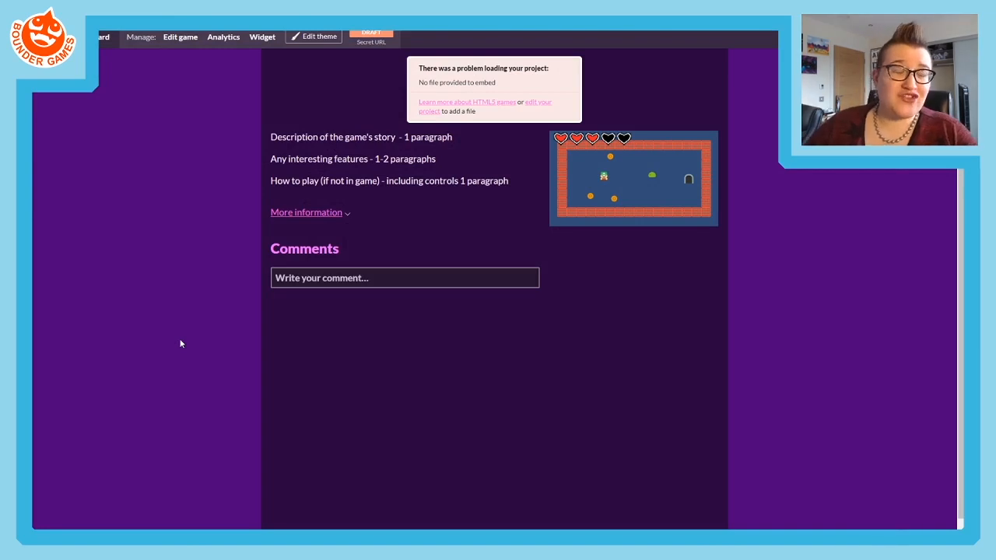
# - Open the Pantheon project for editing, start a file upload, and widen the file chooser's folder list to show the full drive names
pyautogui.click(188, 39)
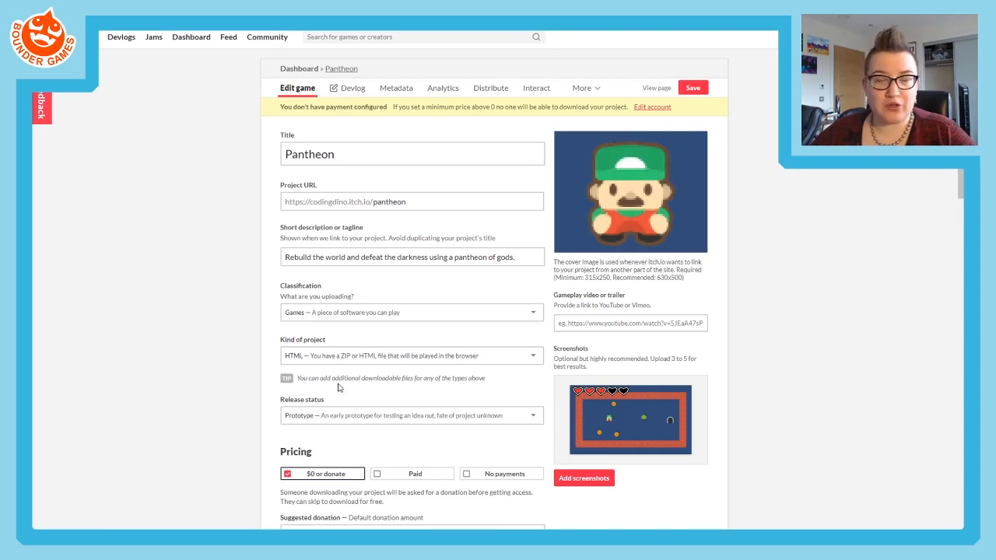
pyautogui.scroll(-2, 257, 311)
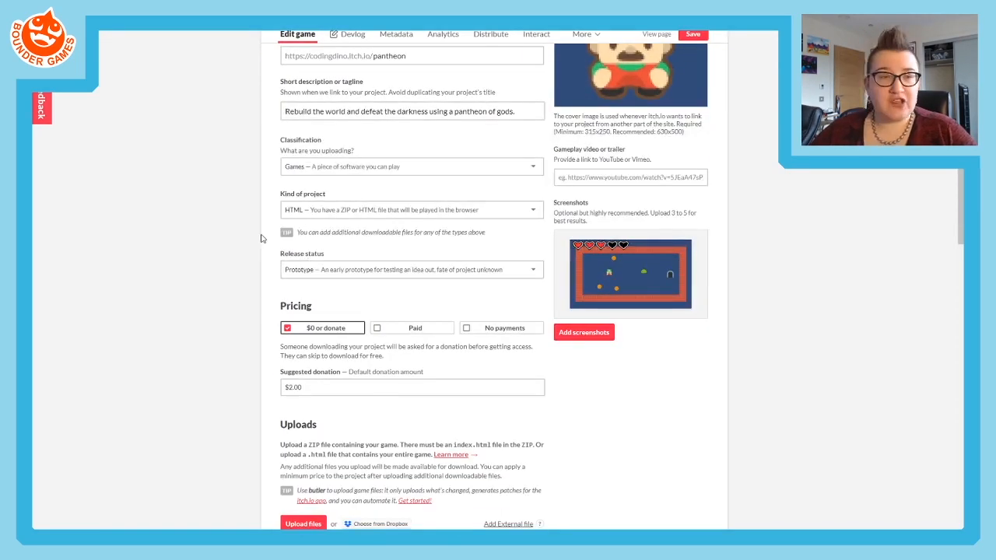
pyautogui.scroll(-5, 244, 244)
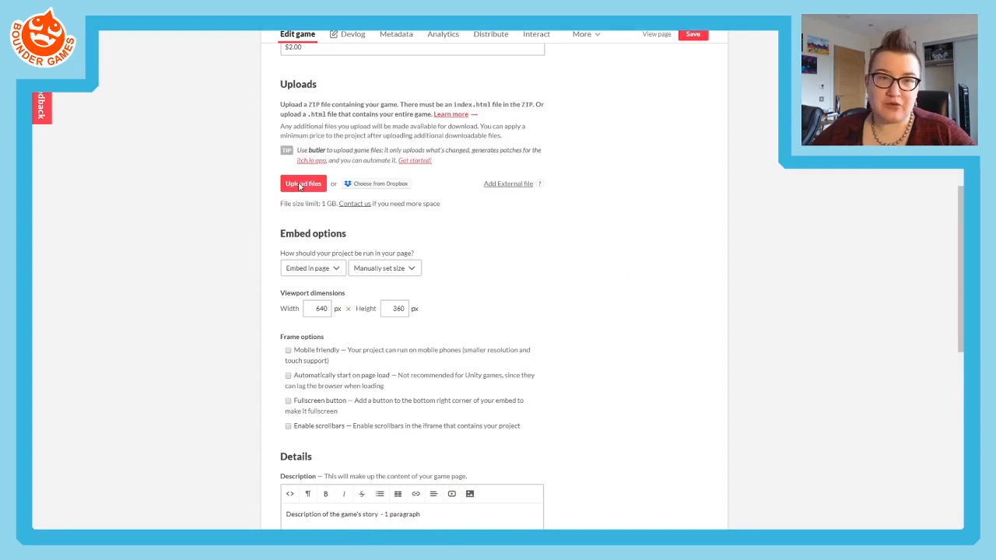
pyautogui.click(300, 185)
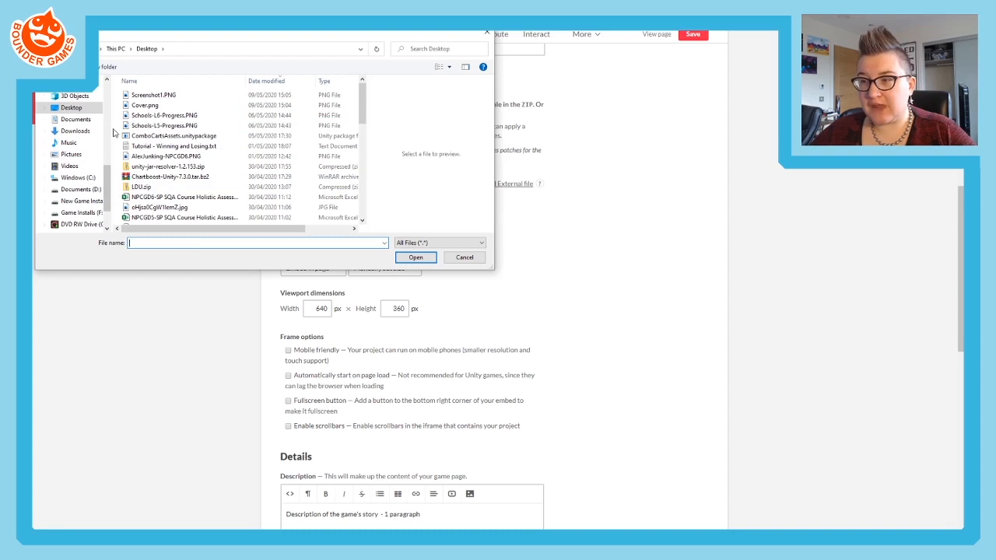
pyautogui.moveTo(114, 130); pyautogui.dragTo(135, 125)
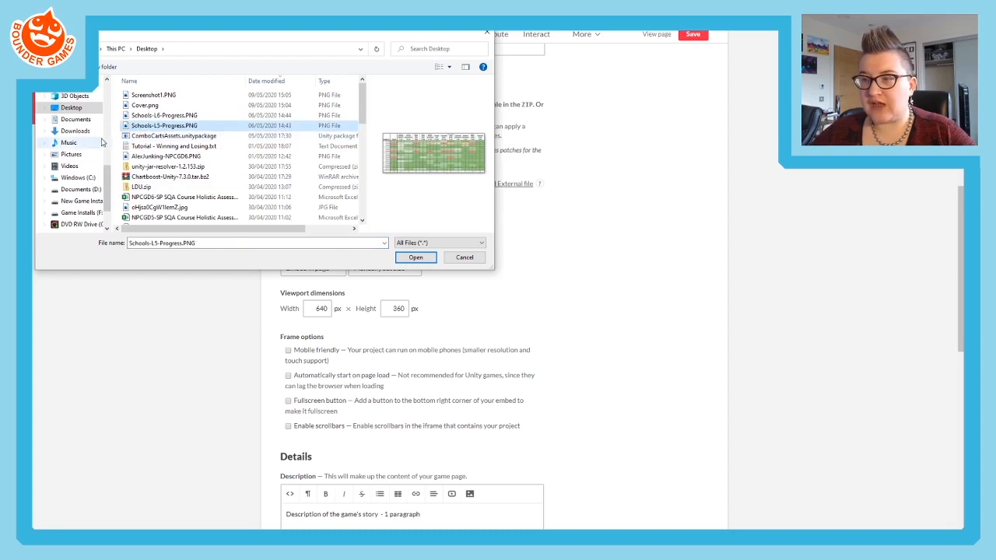
pyautogui.scroll(-3, 99, 145)
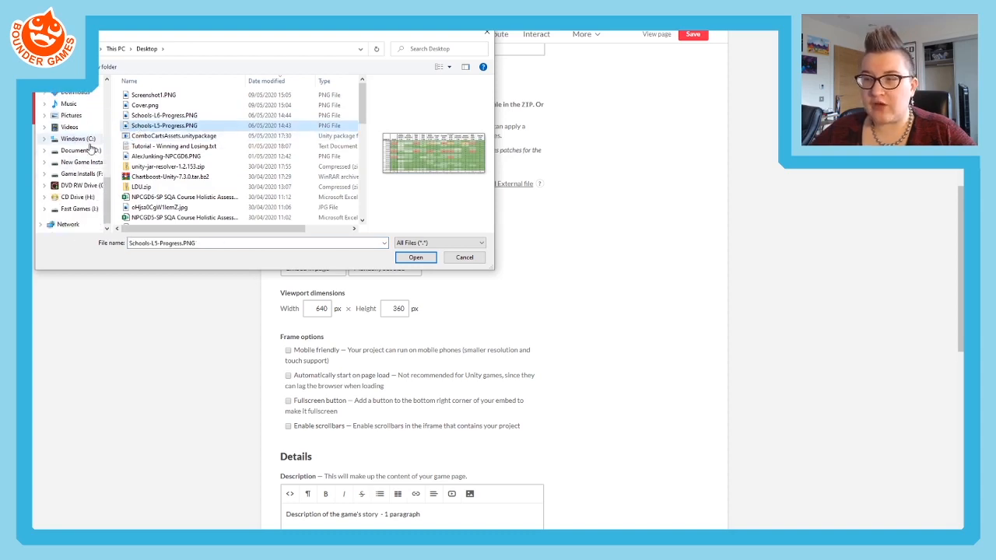
pyautogui.moveTo(109, 159); pyautogui.dragTo(137, 156)
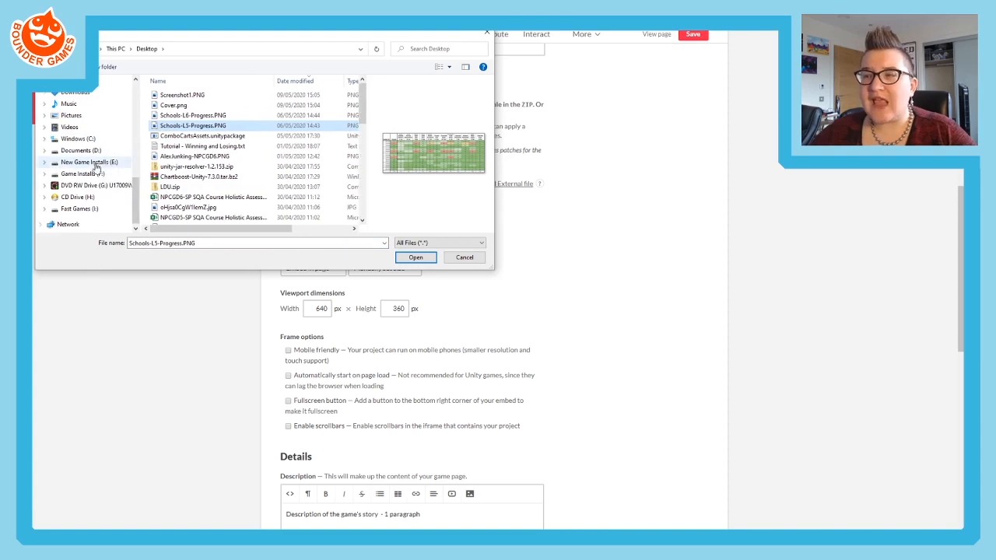
pyautogui.scroll(2, 97, 168)
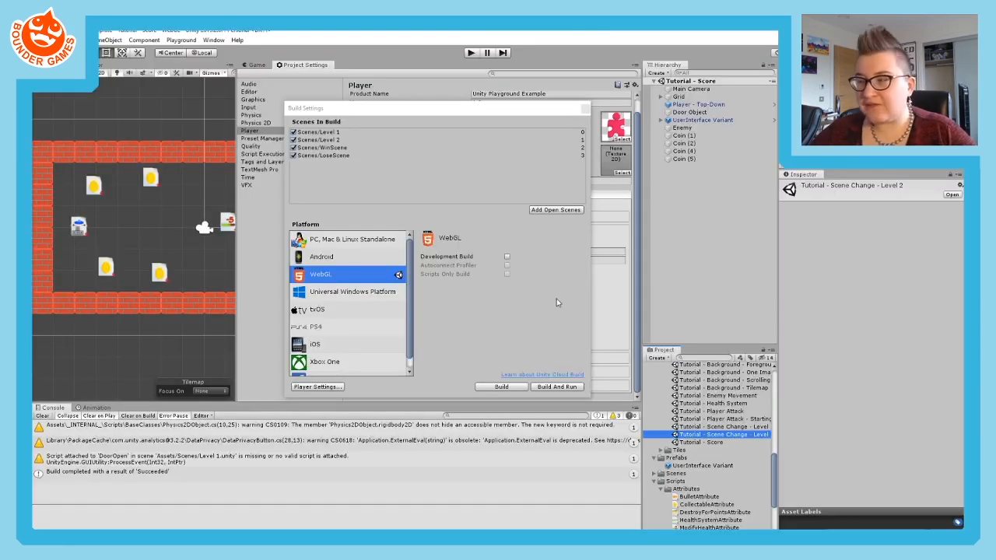
# - Switch to Unity, reveal the project's Assets folder in File Explorer, and open the neighbouring Builds folder to check the zip's location
pyautogui.scroll(5, 693, 389)
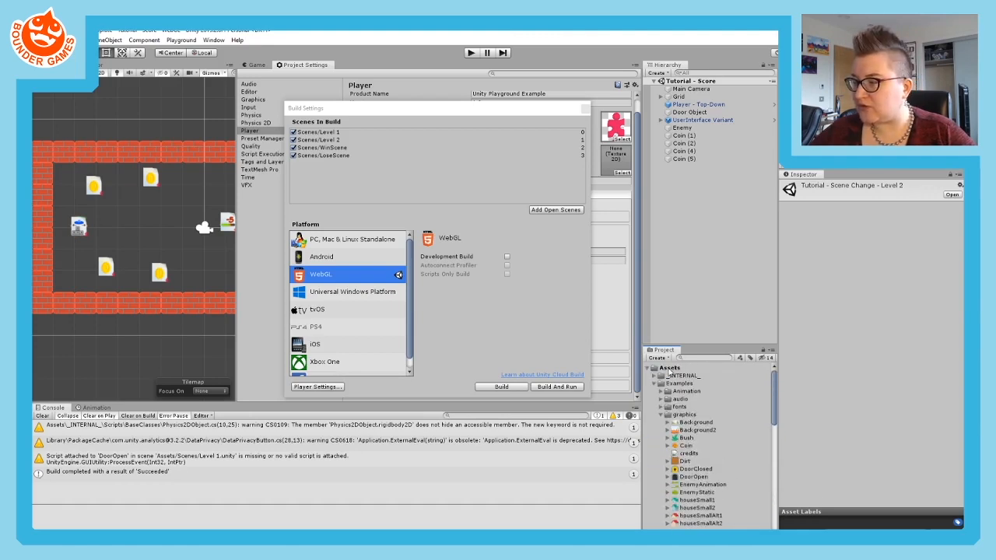
pyautogui.rightClick(669, 369)
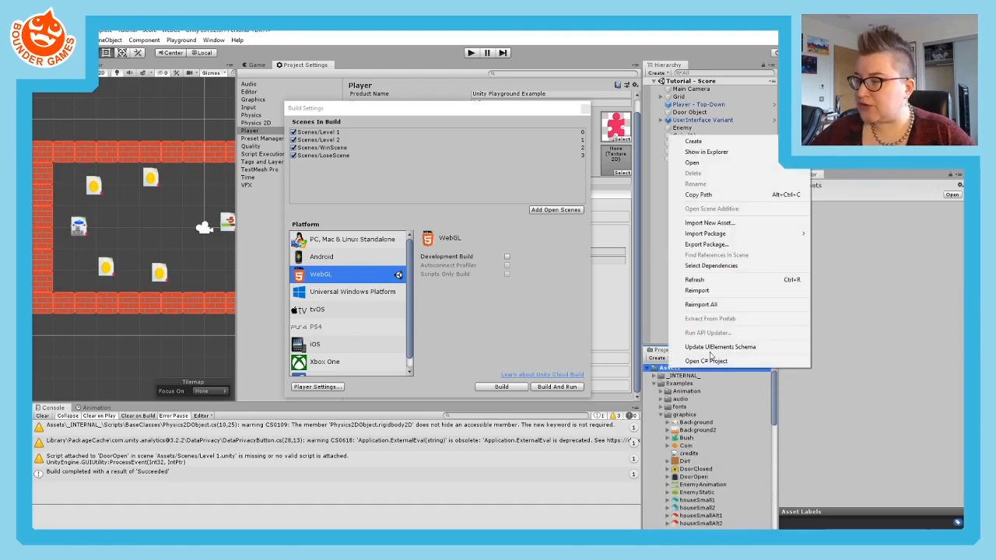
pyautogui.click(704, 151)
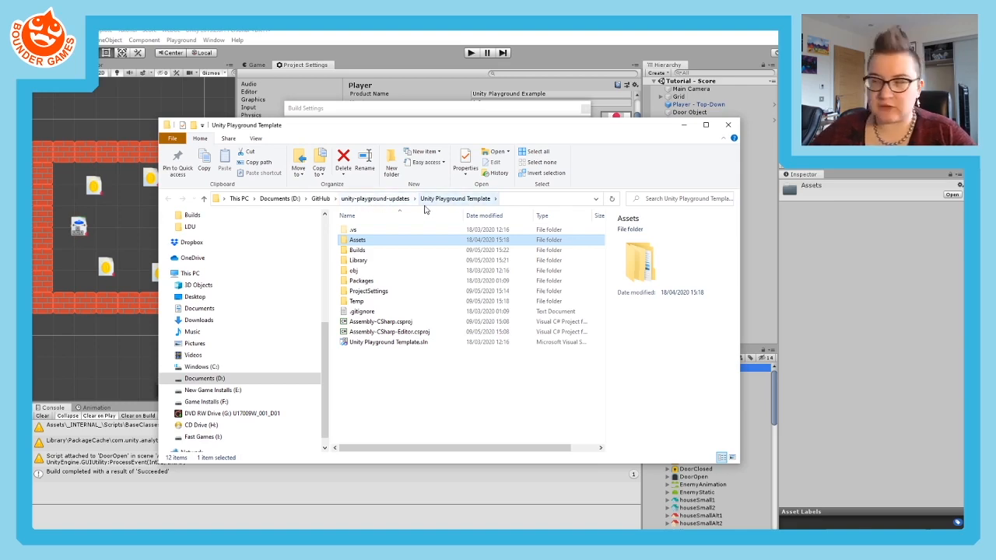
pyautogui.doubleClick(404, 250)
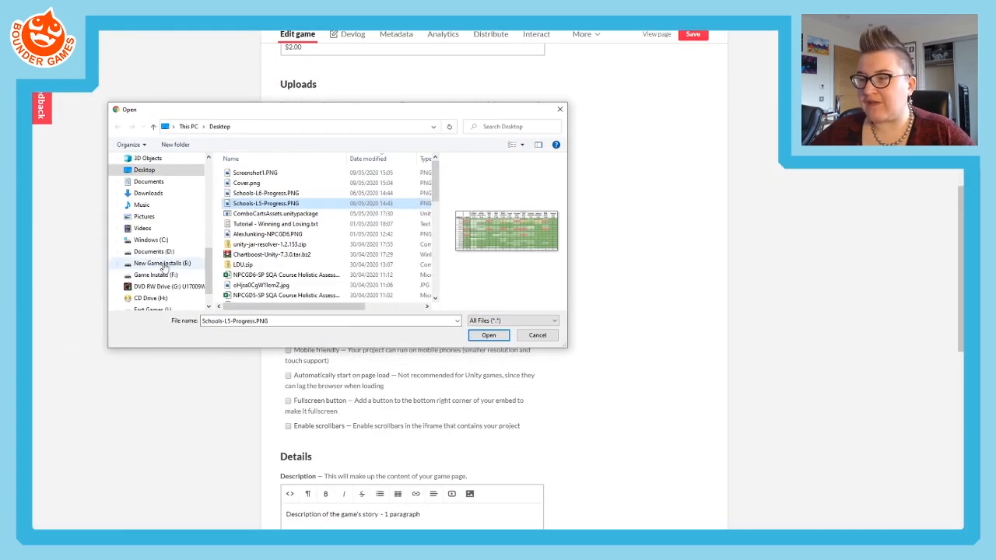
# - Back in the itch.io upload's file chooser, browse to the unity-playground-updates folder inside GitHub on the Documents (D:) drive
pyautogui.click(154, 252)
pyautogui.scroll(-5, 255, 277)
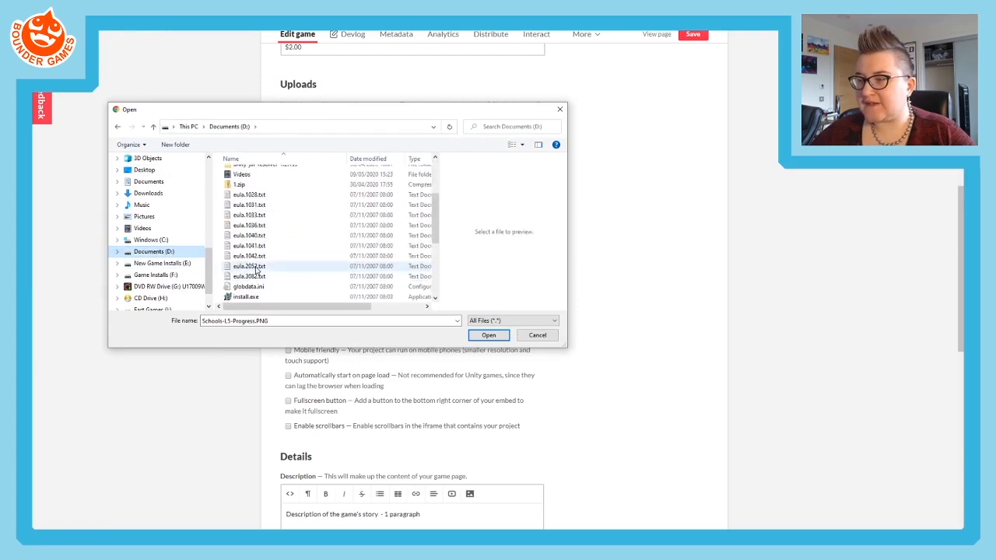
pyautogui.scroll(5, 248, 257)
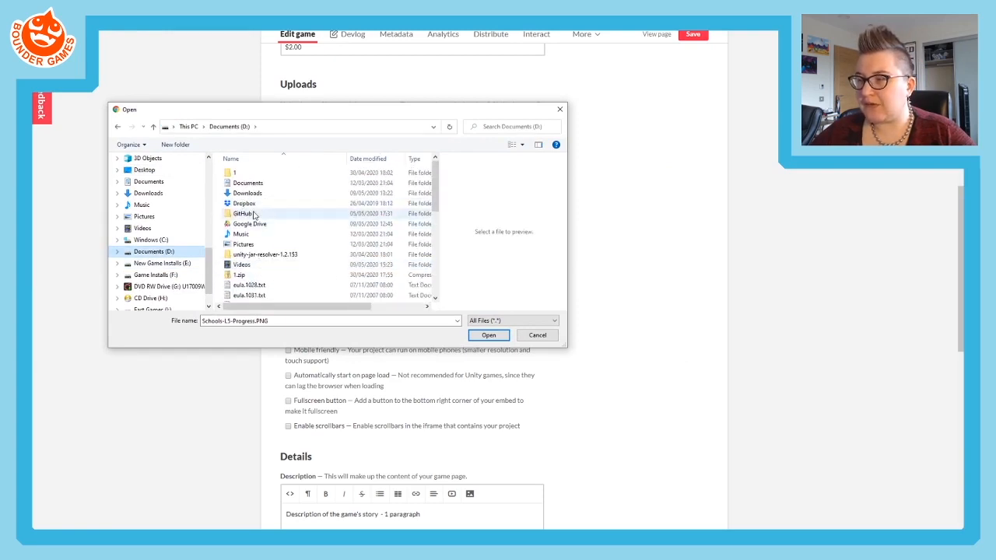
pyautogui.doubleClick(242, 213)
pyautogui.scroll(-2, 295, 246)
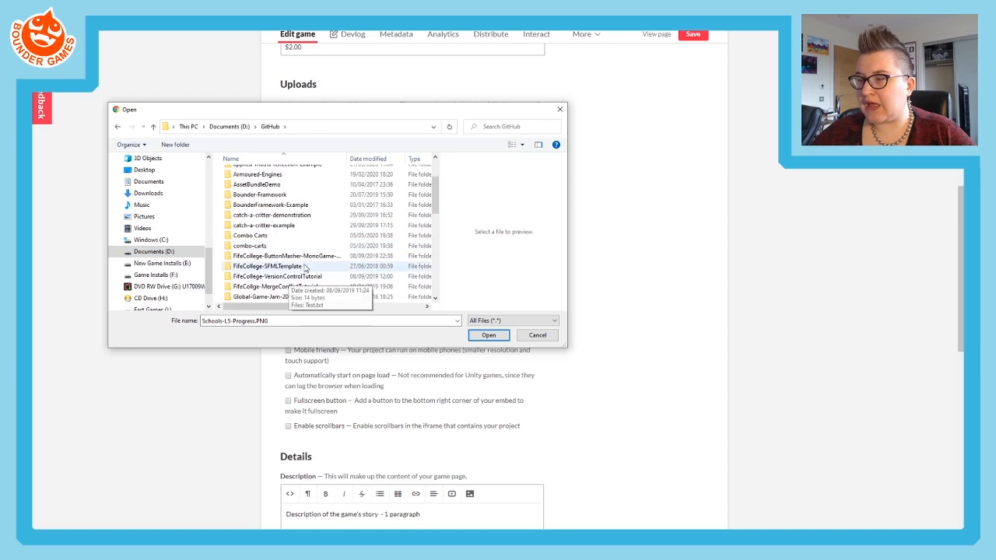
pyautogui.scroll(-2, 305, 269)
pyautogui.scroll(3, 302, 262)
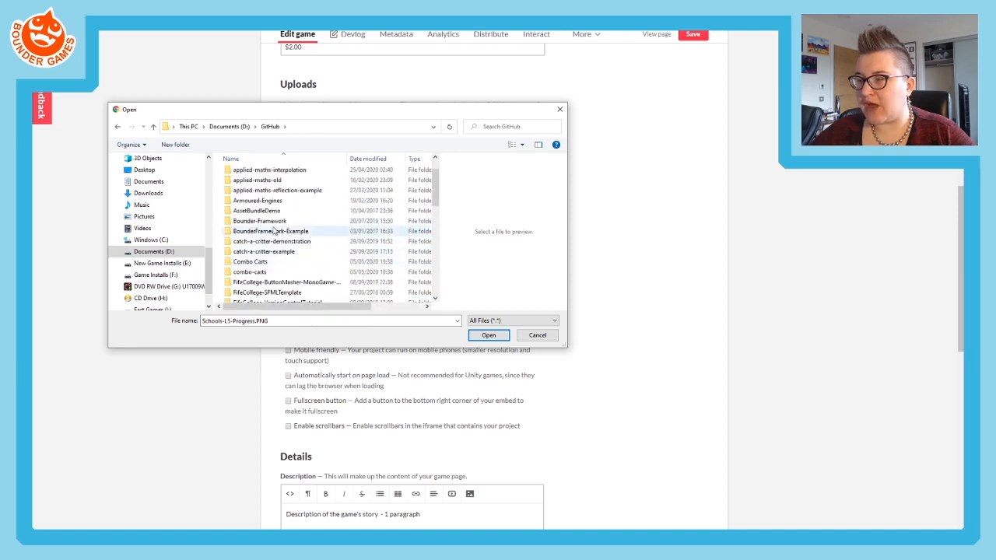
pyautogui.scroll(-6, 301, 261)
pyautogui.scroll(-3, 302, 261)
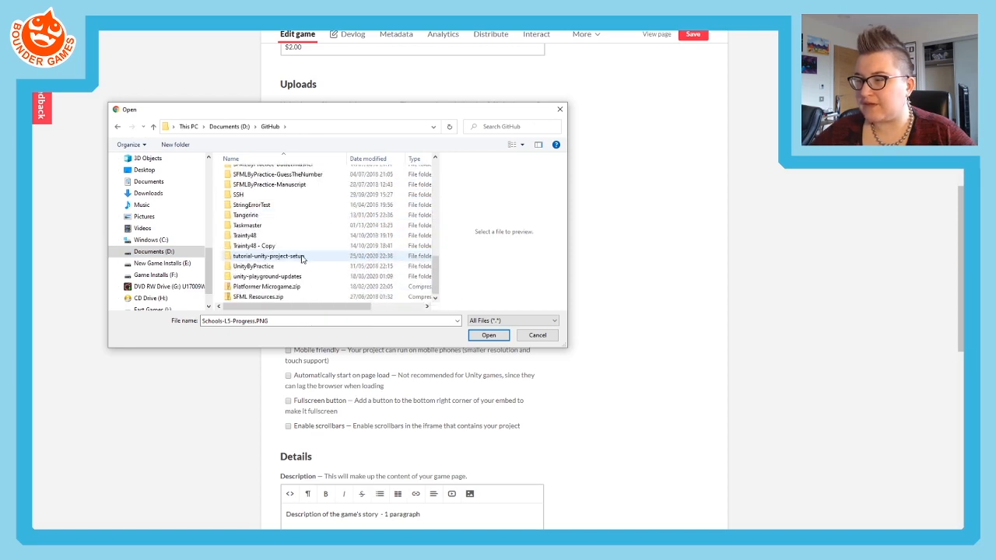
pyautogui.doubleClick(265, 278)
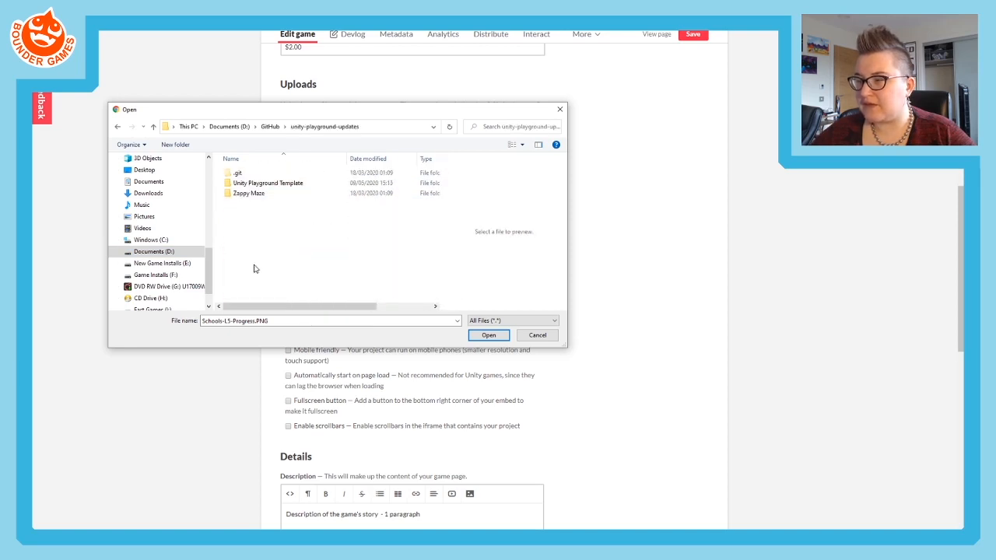
# - Upload Pantheon v1.0.zip from the Builds folder of Unity Playground Template to the game page
pyautogui.doubleClick(266, 184)
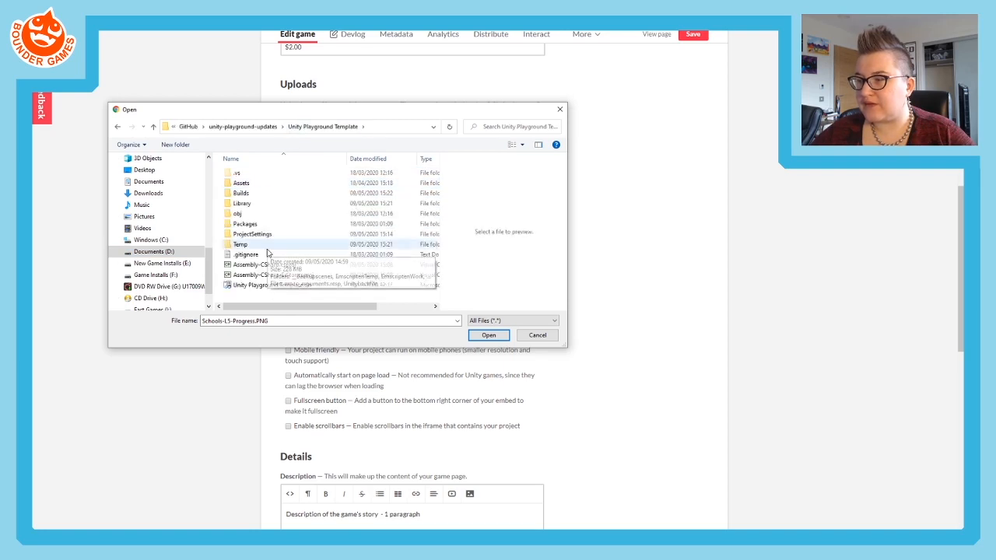
pyautogui.doubleClick(241, 193)
pyautogui.click(252, 184)
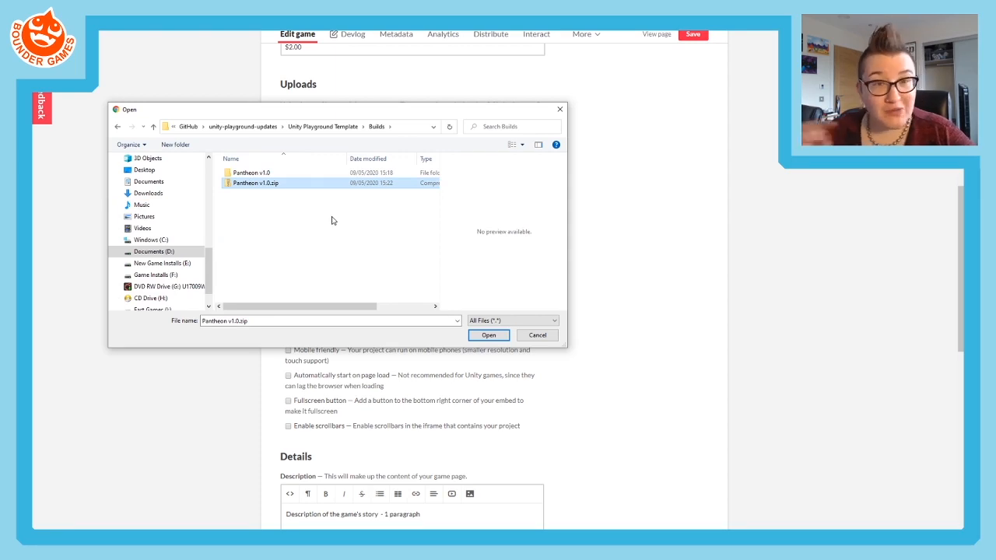
pyautogui.click(487, 335)
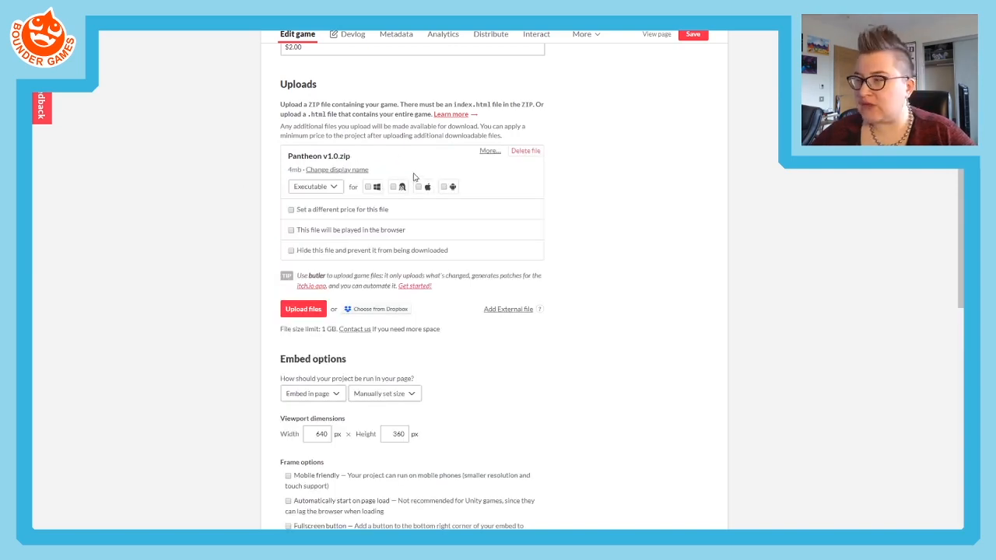
# - Check the file type choices for the uploaded Pantheon v1.0.zip and mark the file as played in the browser
pyautogui.click(328, 190)
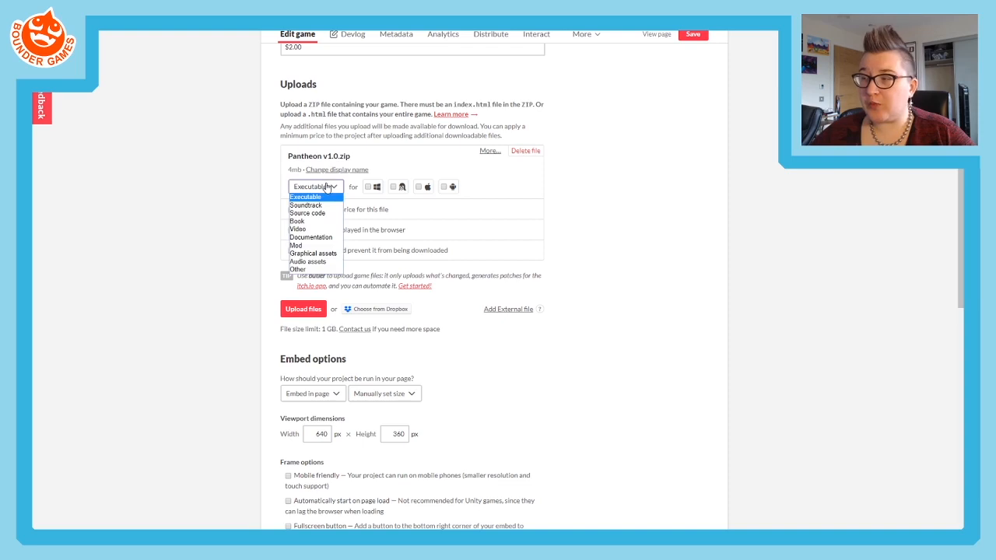
pyautogui.moveTo(286, 182); pyautogui.dragTo(272, 212)
pyautogui.click(249, 223)
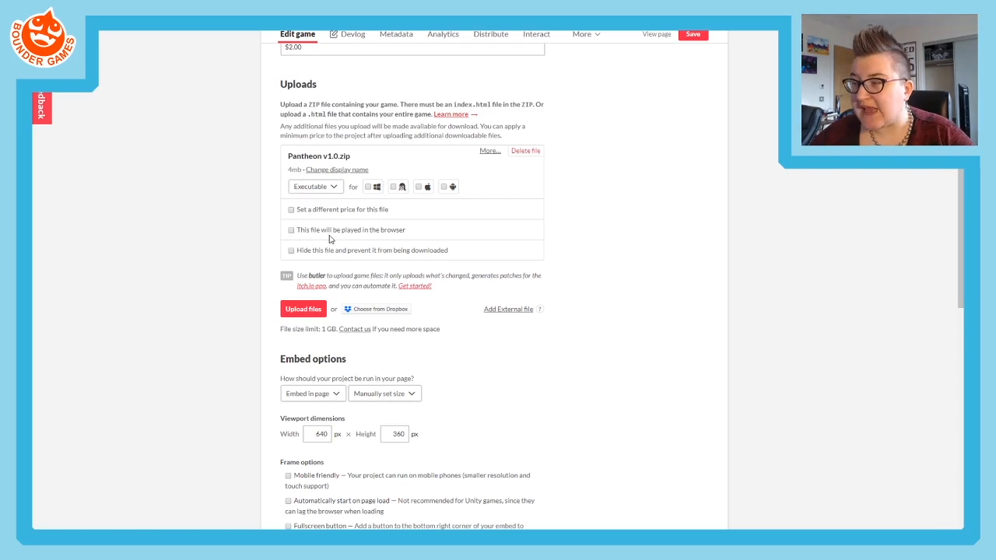
pyautogui.click(290, 230)
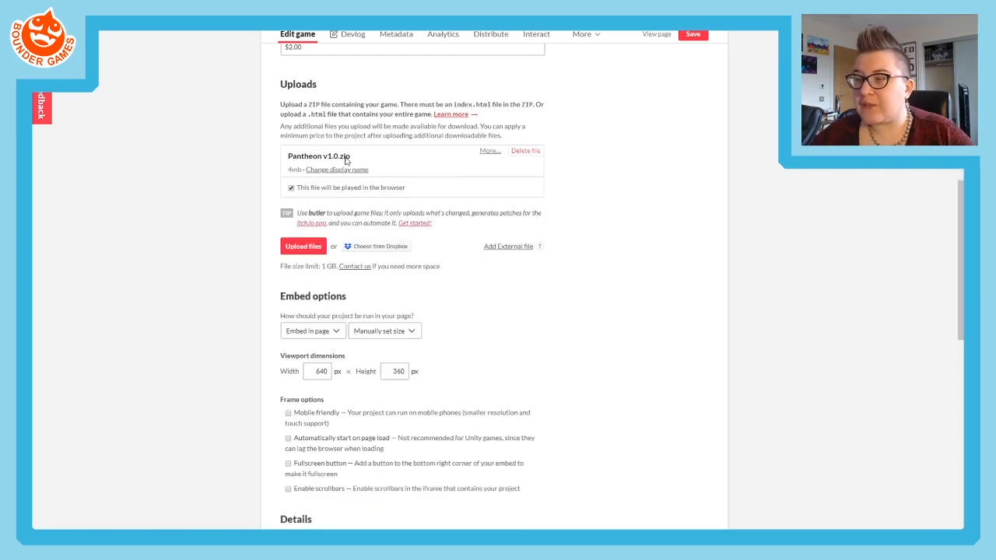
pyautogui.moveTo(288, 159); pyautogui.dragTo(389, 170)
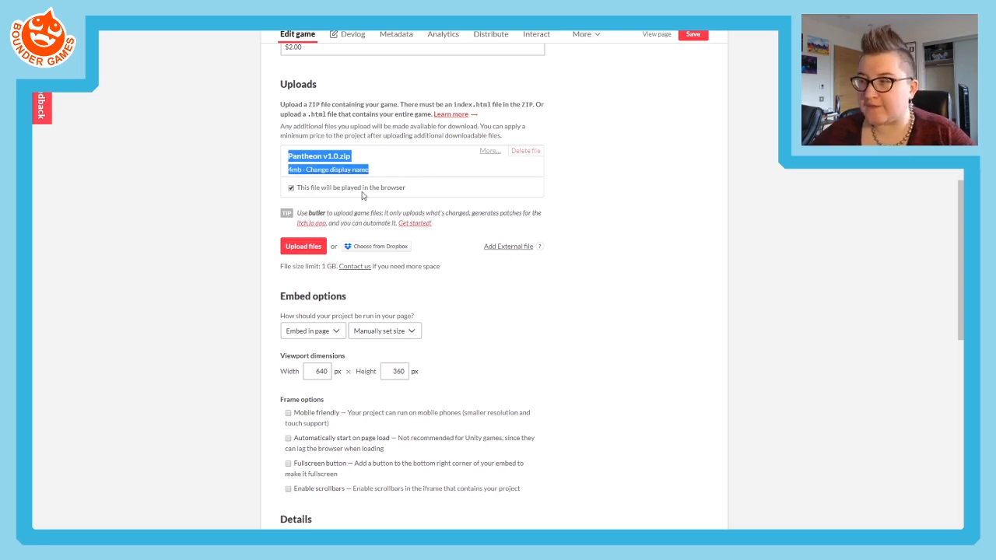
pyautogui.click(282, 179)
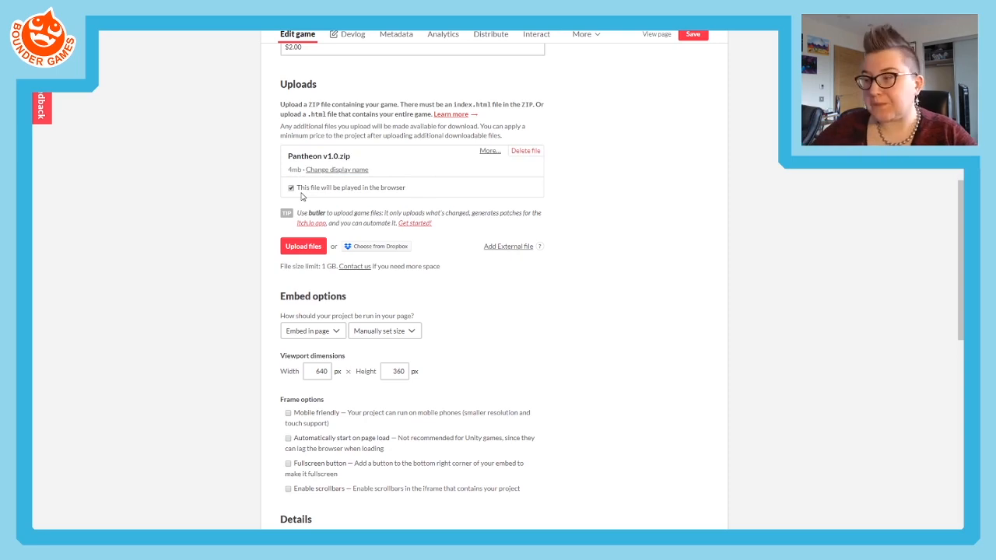
# - Keep the game embedded in the page and set its embed sizing to Auto-detect size (Unity HTML only)
pyautogui.scroll(-2, 411, 285)
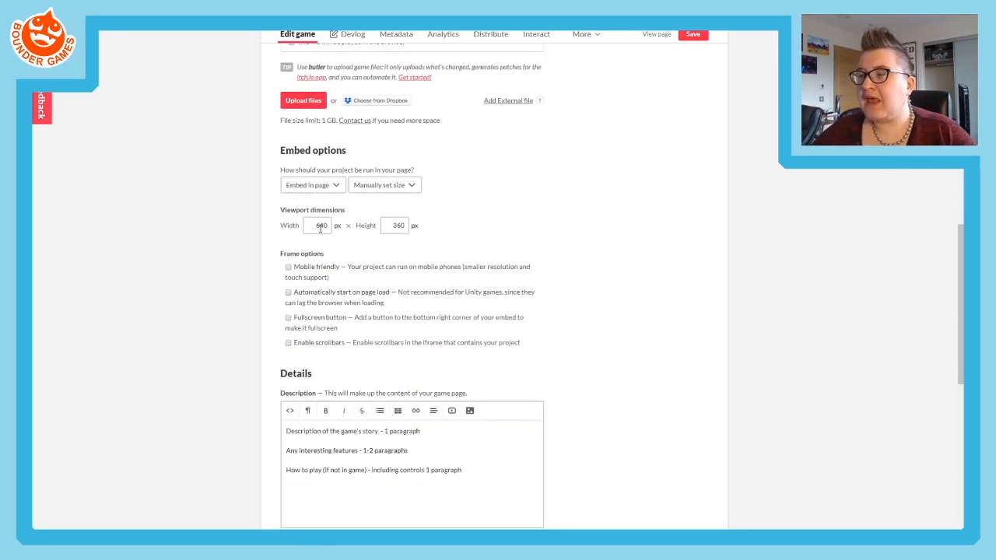
pyautogui.click(335, 187)
pyautogui.click(360, 187)
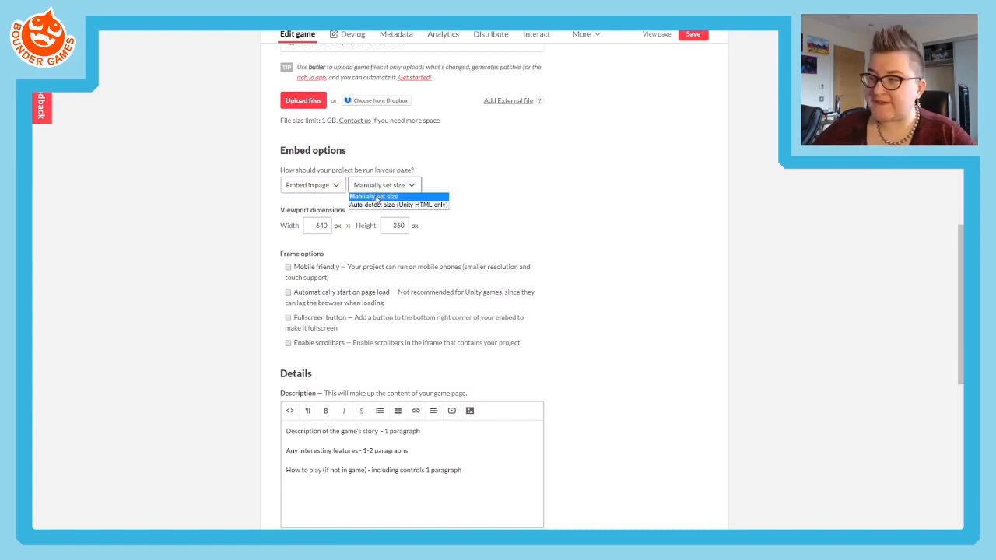
pyautogui.click(370, 204)
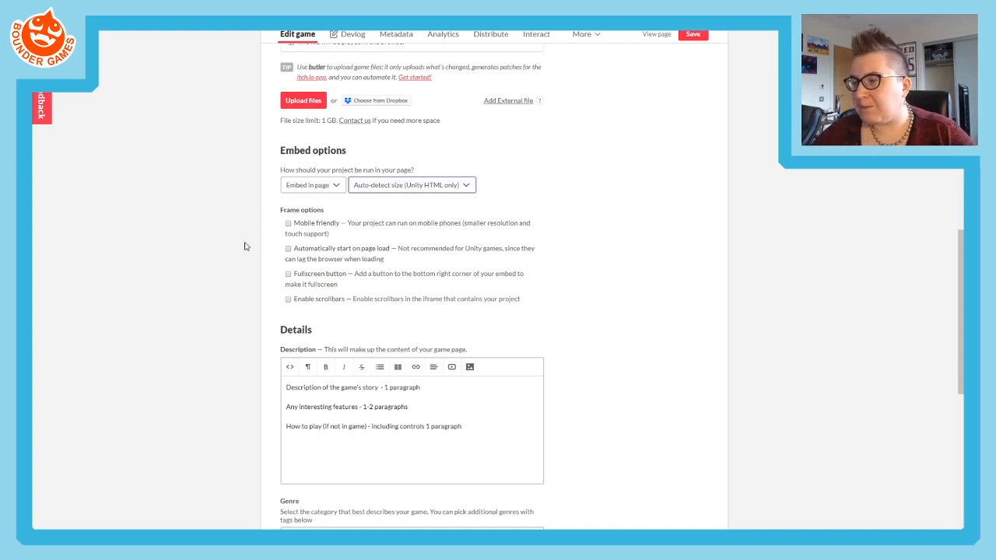
# - Enable the Fullscreen button frame option and review the automatic start and mobile friendly options
pyautogui.scroll(-2, 217, 247)
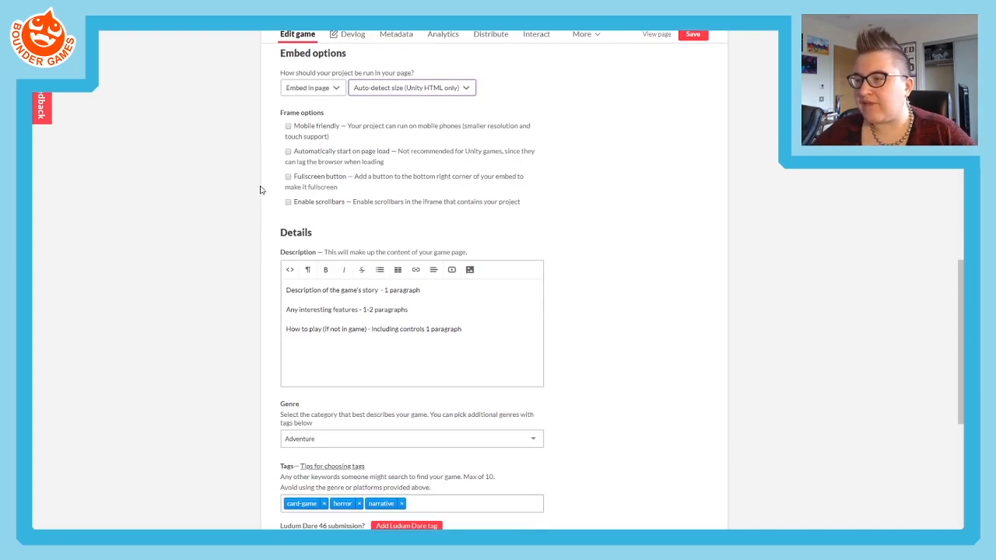
pyautogui.click(287, 179)
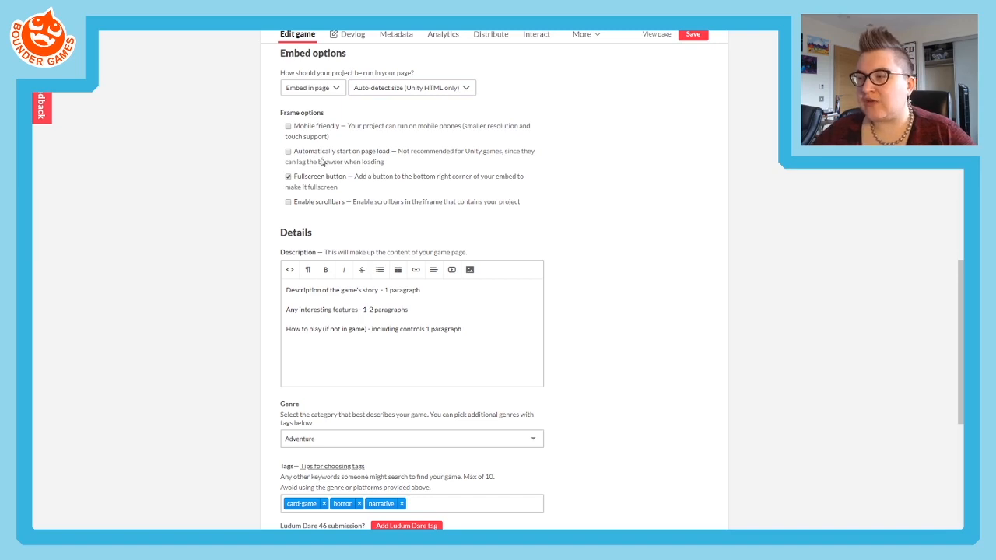
pyautogui.moveTo(383, 164); pyautogui.dragTo(298, 157)
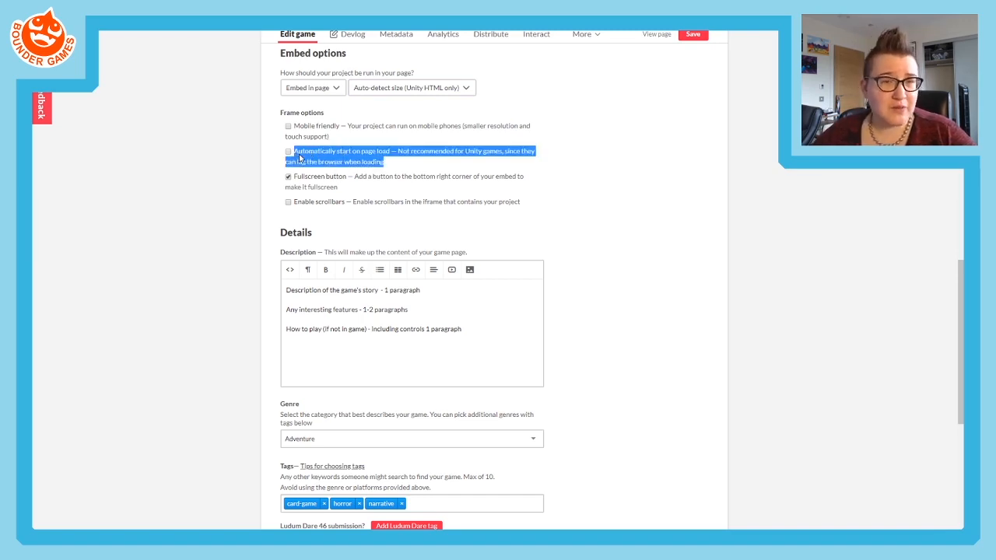
pyautogui.click(236, 162)
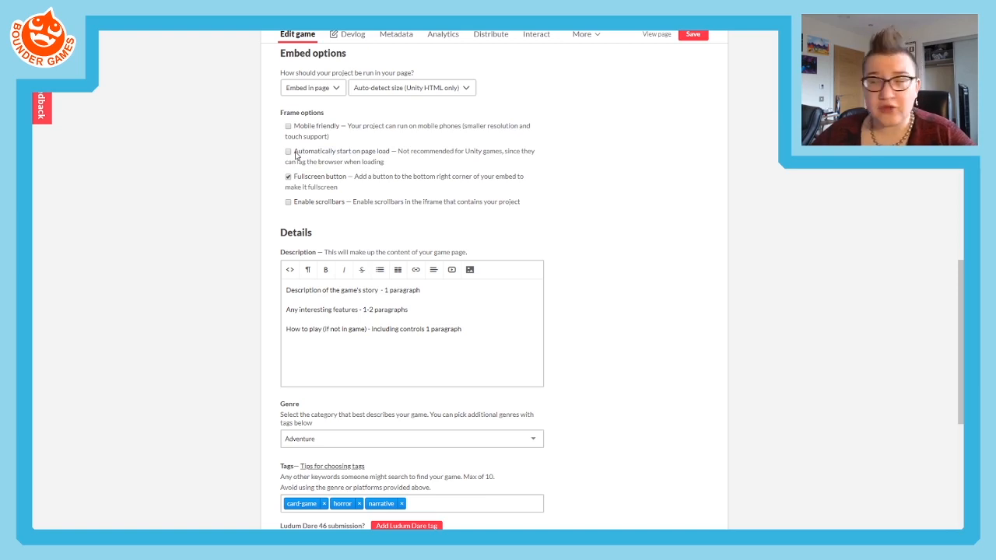
pyautogui.moveTo(344, 140); pyautogui.dragTo(300, 127)
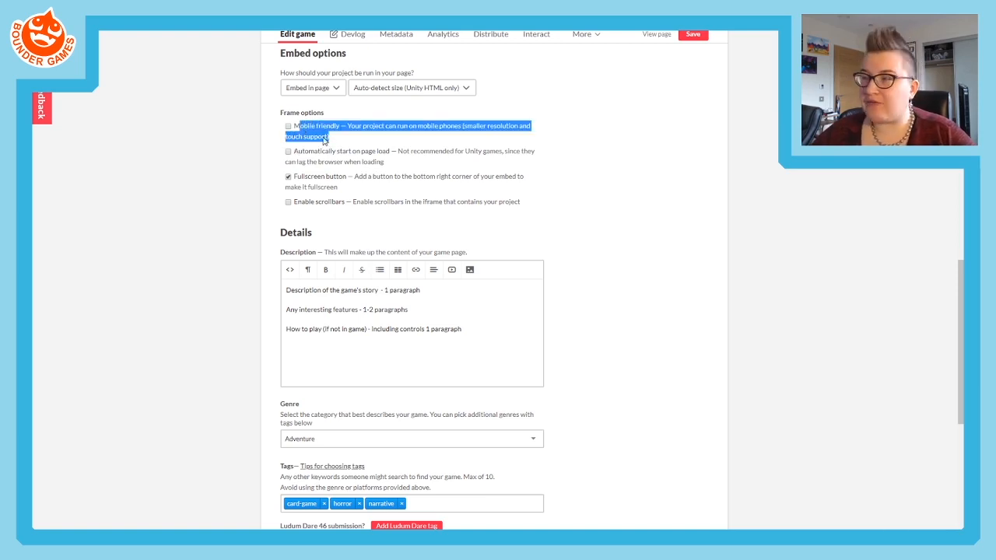
pyautogui.click(334, 136)
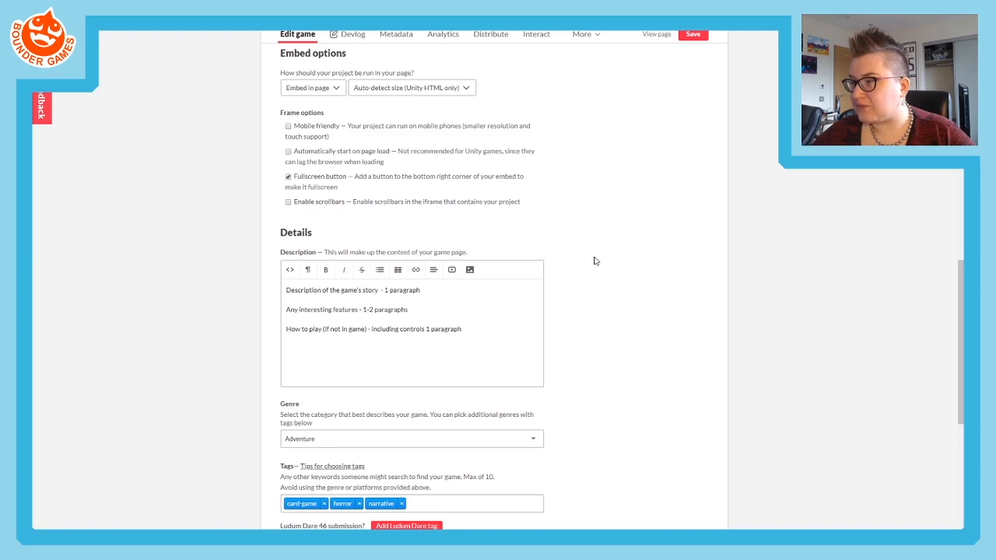
# - Save the game page settings and open the page as visitors see it
pyautogui.scroll(1, 594, 261)
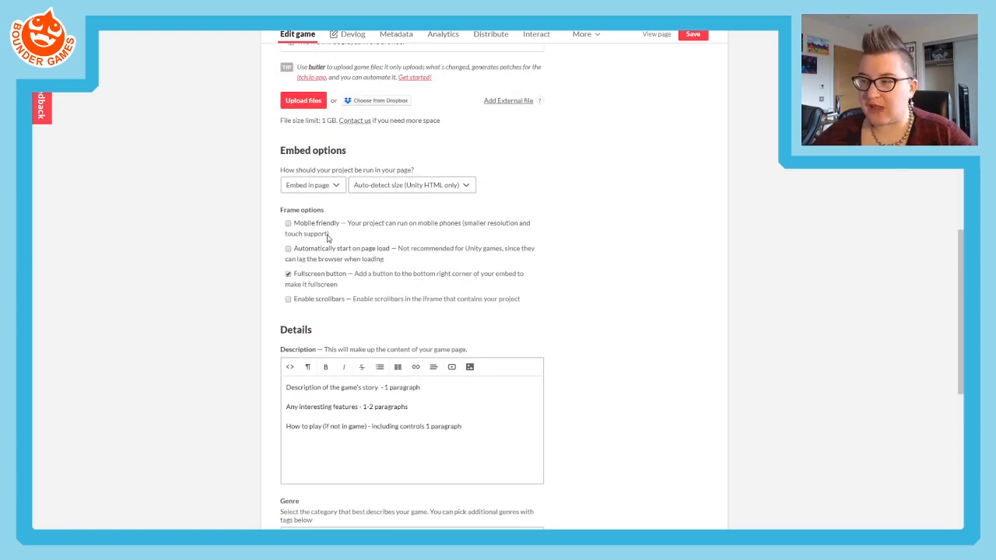
pyautogui.moveTo(308, 224); pyautogui.dragTo(330, 234)
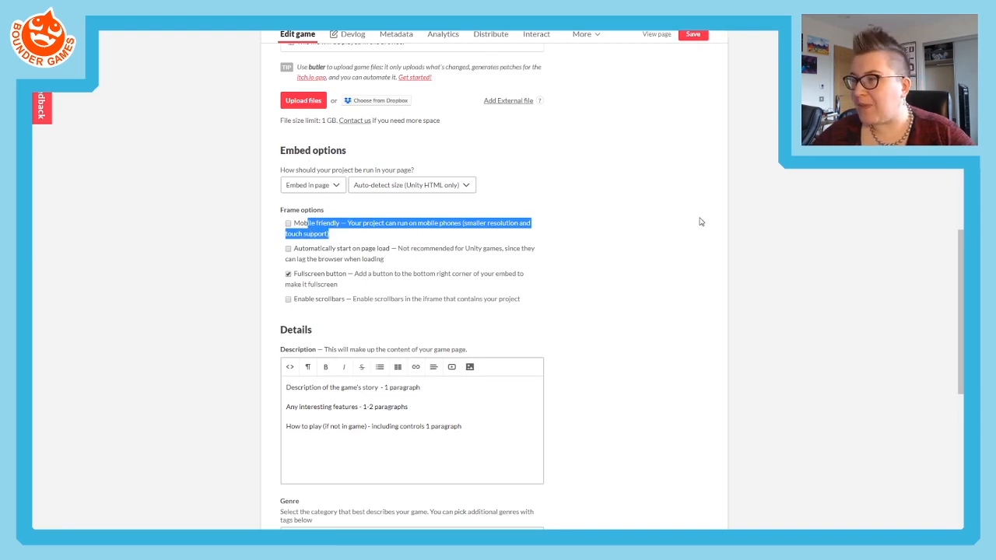
pyautogui.click(696, 39)
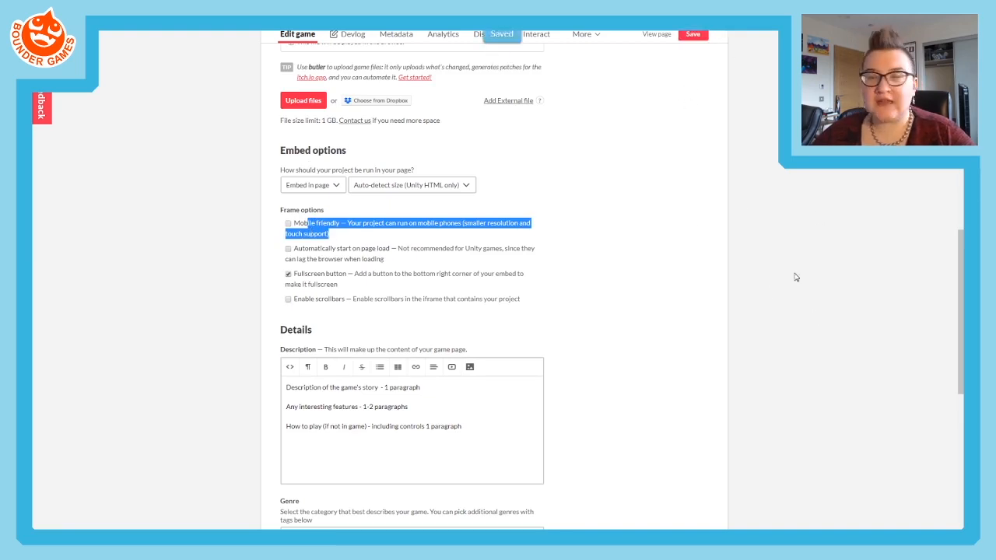
pyautogui.click(663, 38)
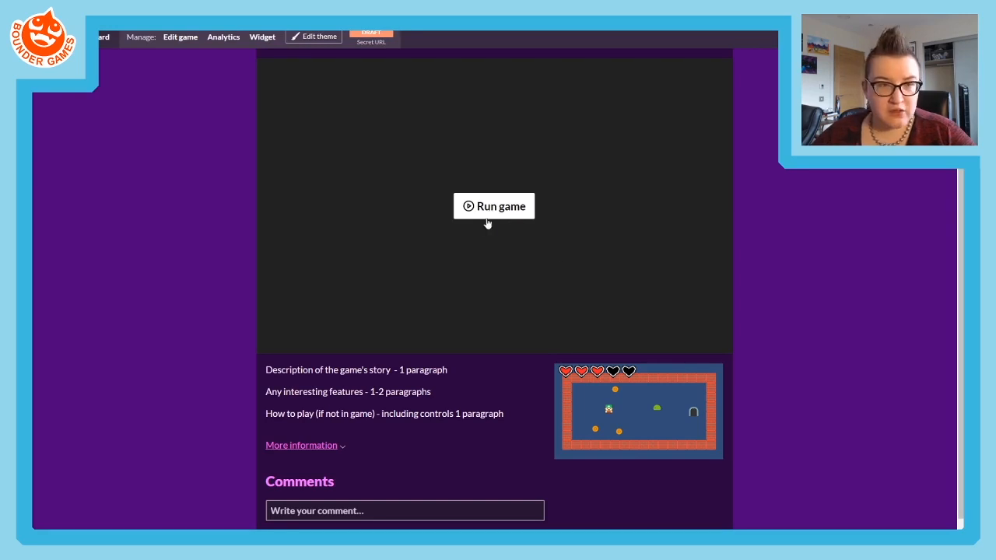
# - Run the embedded game and walk the character to the door and around the room to test the build
pyautogui.click(501, 212)
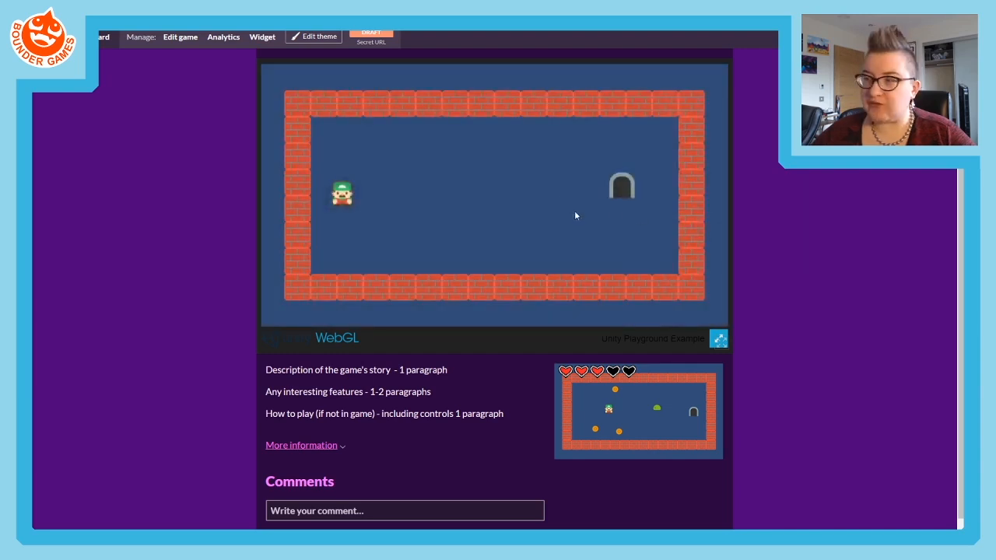
pyautogui.press('Right')
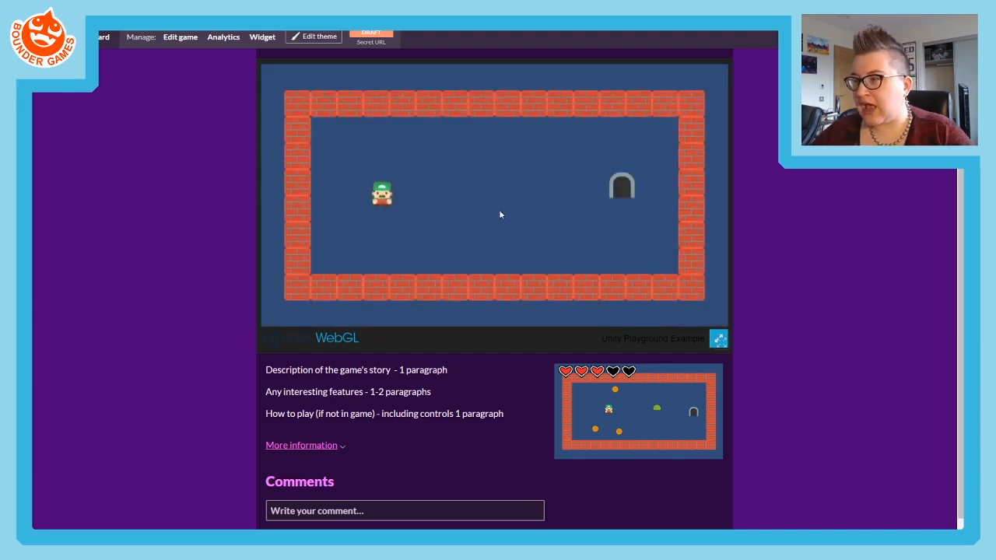
pyautogui.press('Right')
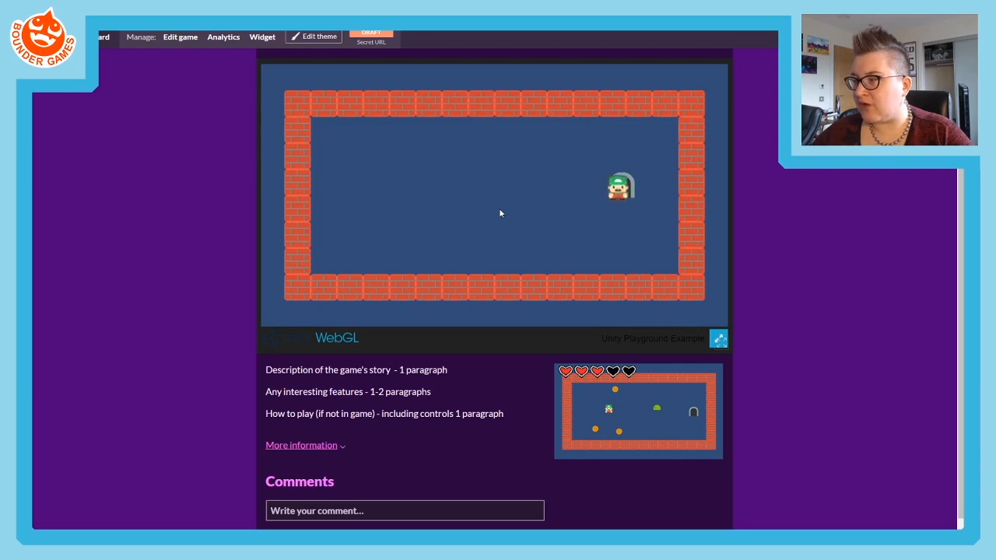
pyautogui.press('Left')
pyautogui.press('Down')
pyautogui.press('Right')
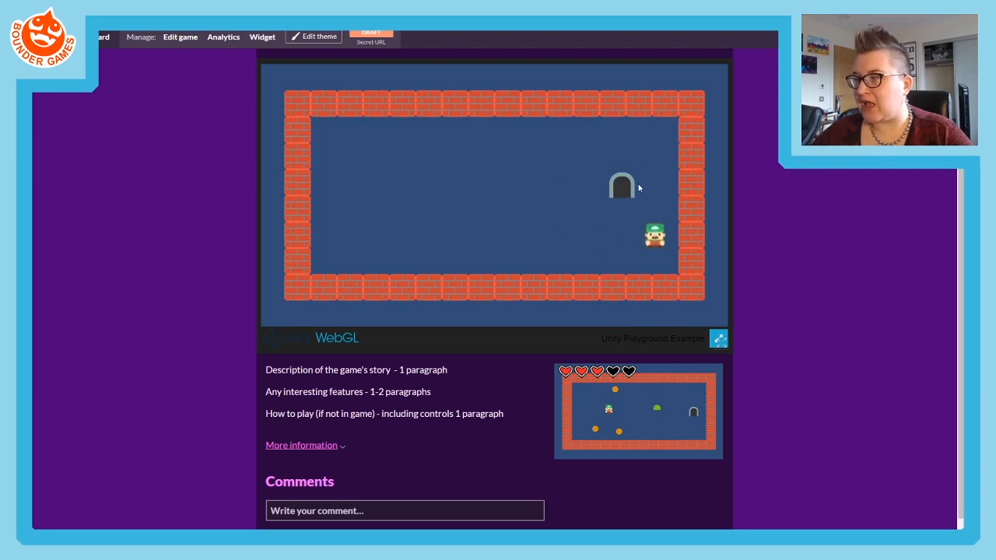
pyautogui.press('Up')
pyautogui.press('Left')
pyautogui.press('Left')
pyautogui.press('Down')
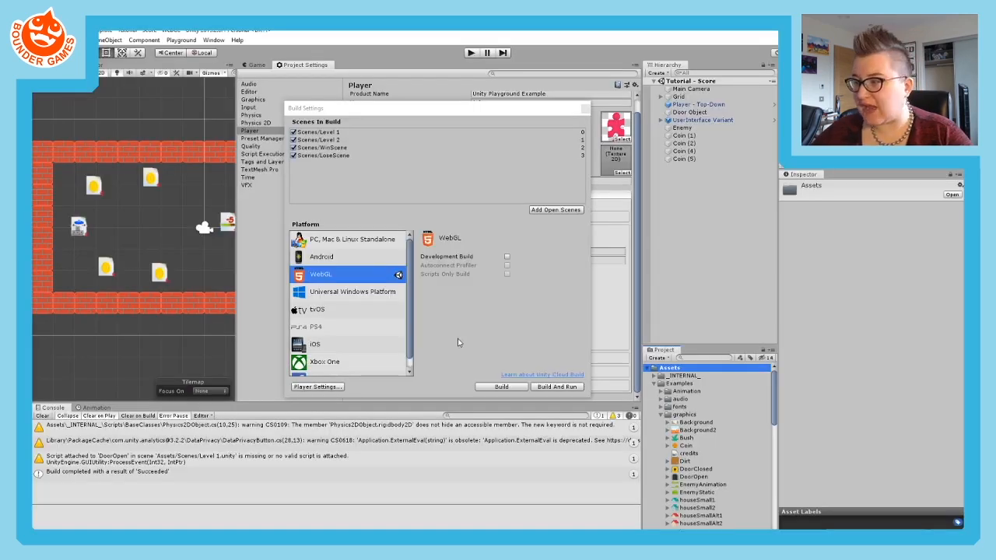
# - Switch to Unity, close the Build Settings window and bring up the Game view
pyautogui.click(585, 109)
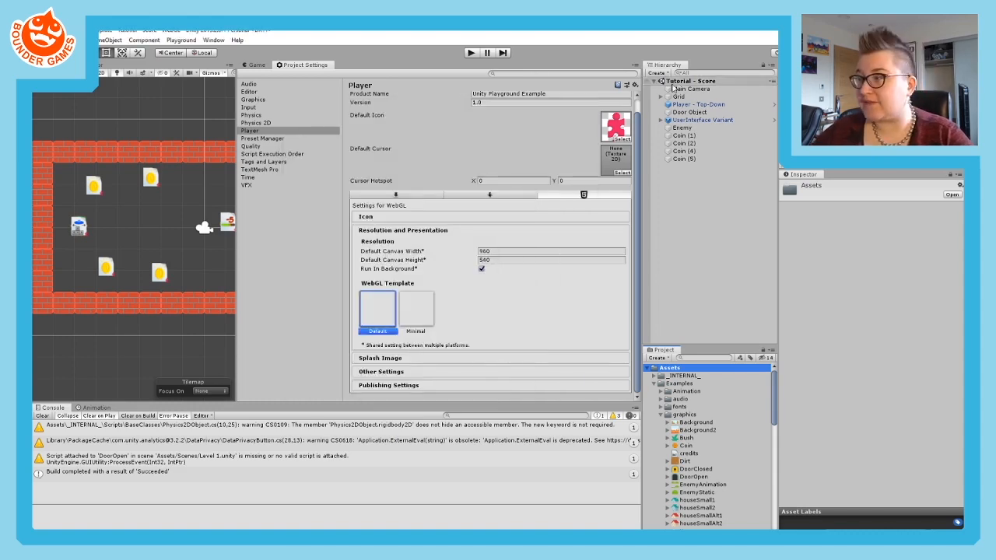
pyautogui.click(255, 64)
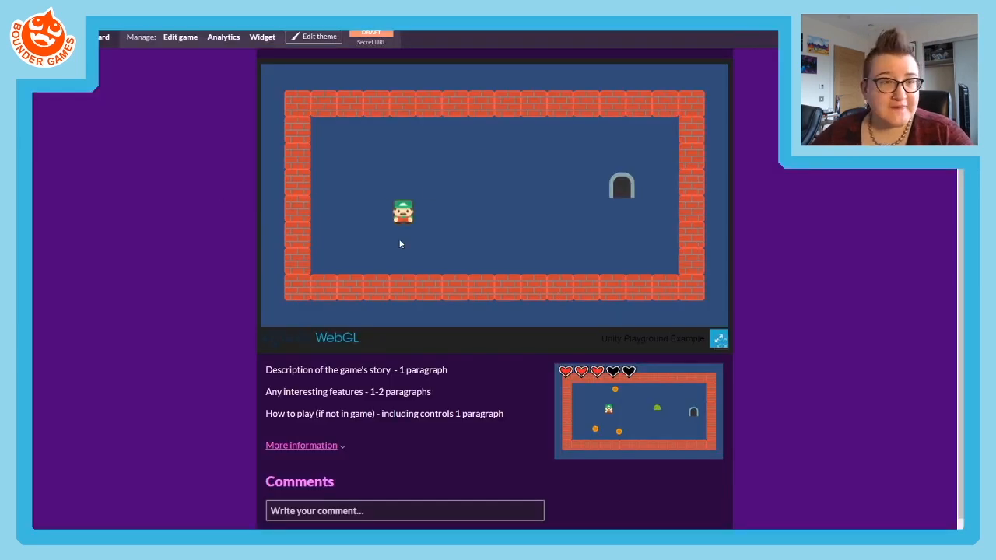
# - Test the embedded game in full screen, exit it, and return to the Uploads section of the game's edit page
pyautogui.click(719, 341)
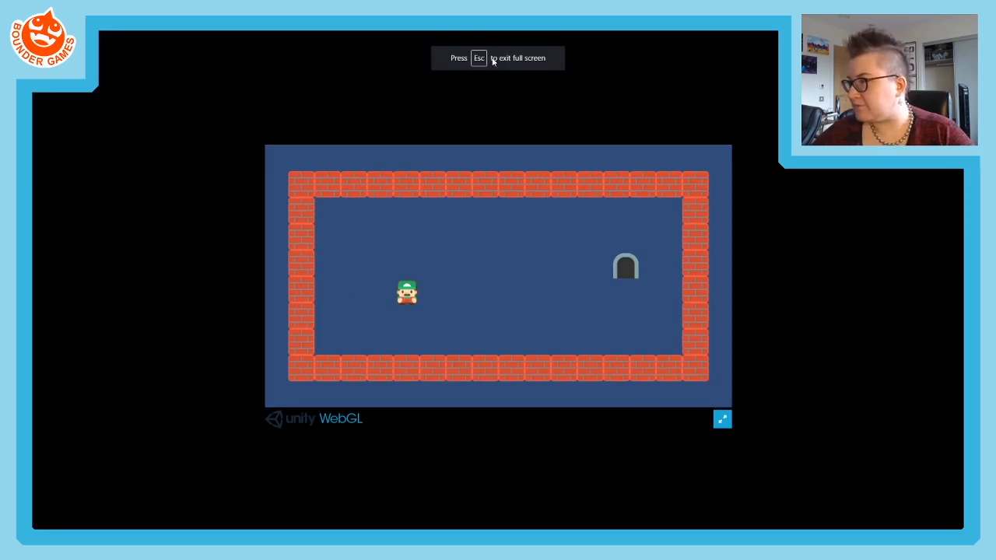
pyautogui.press('Escape')
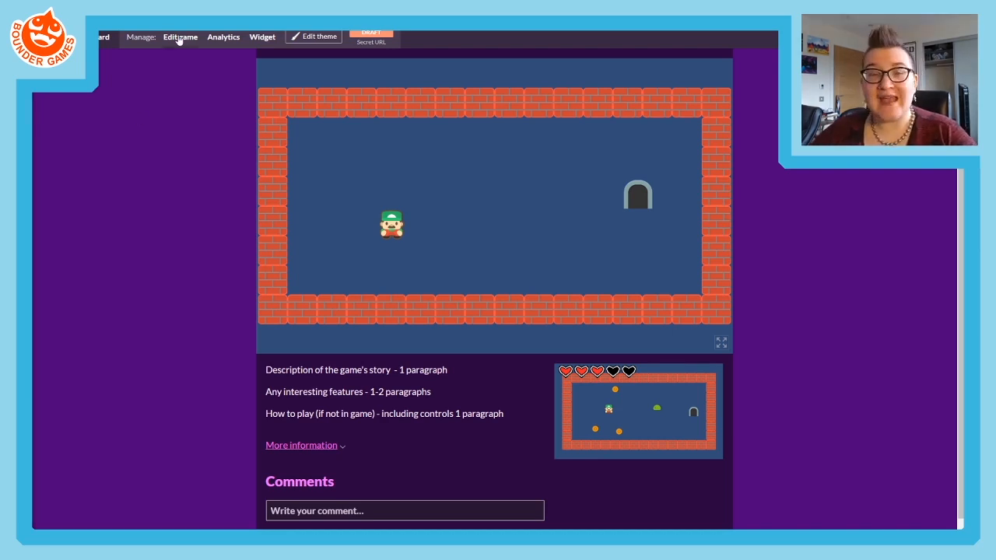
pyautogui.scroll(-10, 387, 300)
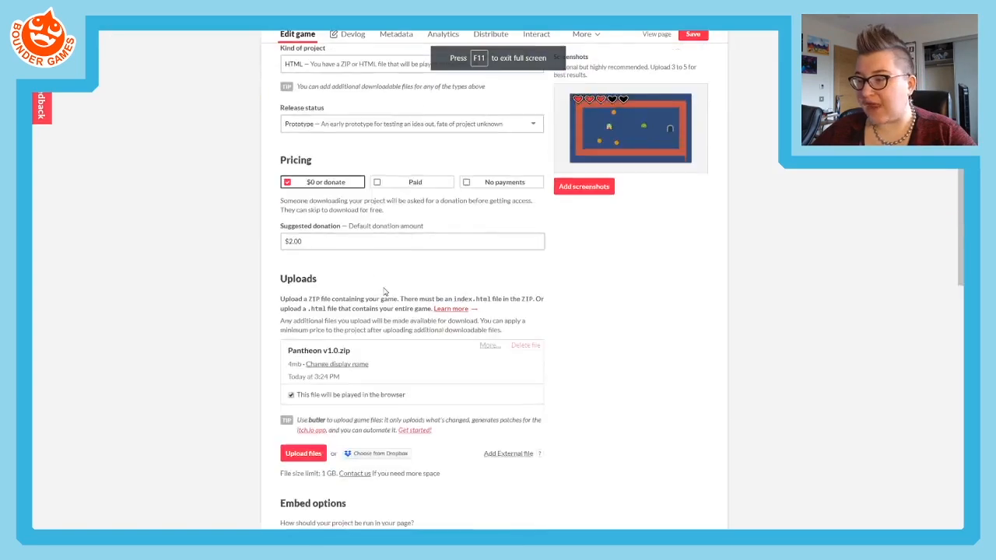
pyautogui.scroll(-1, 373, 290)
pyautogui.scroll(1, 371, 288)
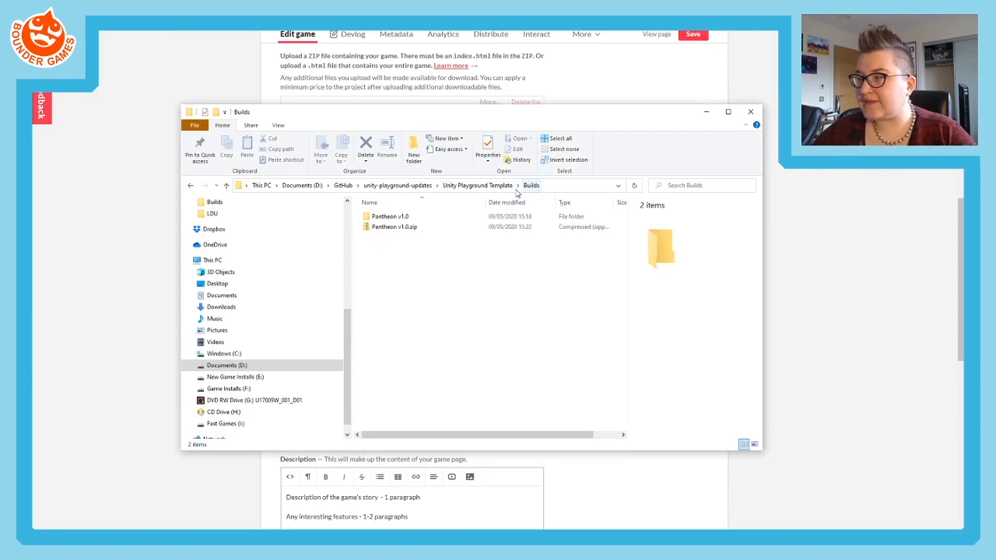
# - Switch to File Explorer and compress the Unity Playground Template folder in unity-playground-updates into a zip file
pyautogui.click(400, 185)
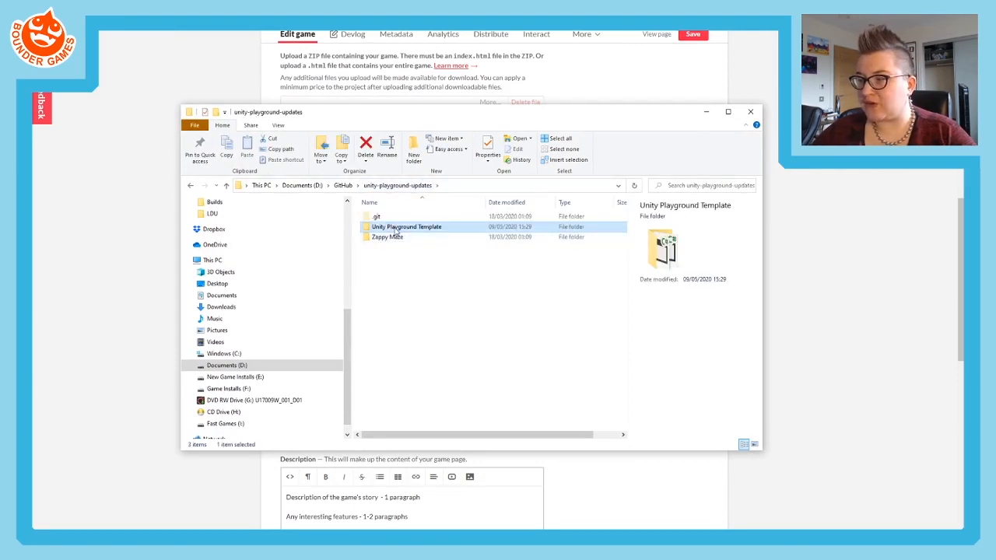
pyautogui.rightClick(395, 228)
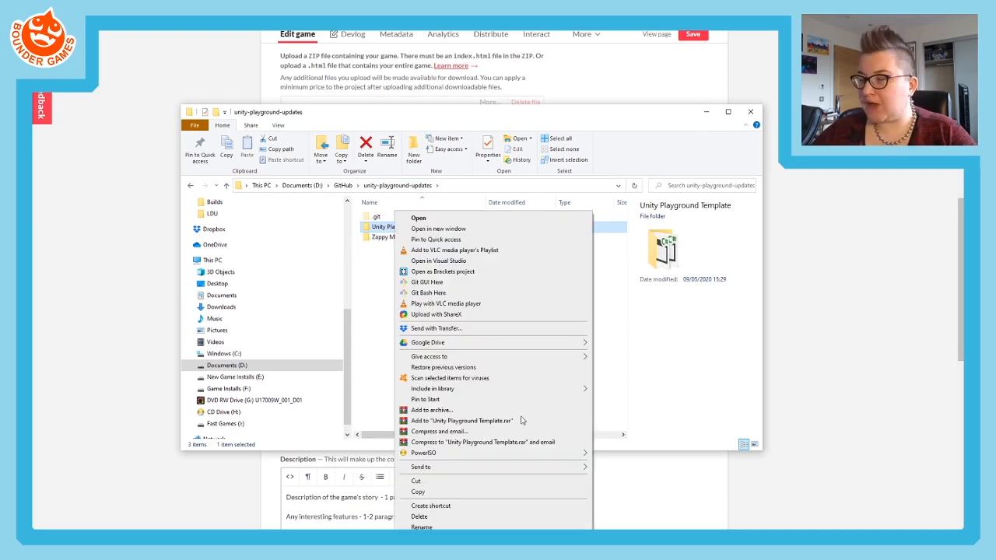
pyautogui.moveTo(460, 469)
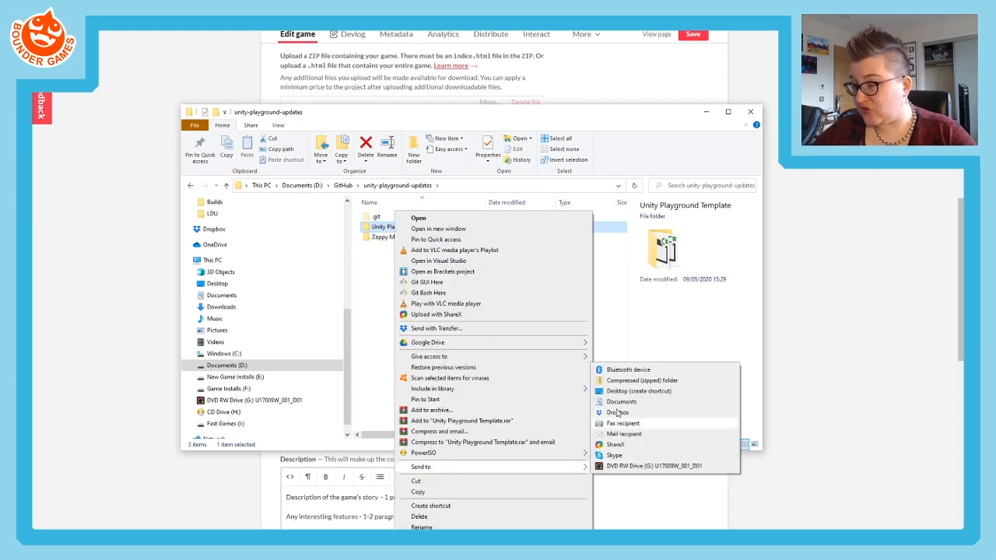
pyautogui.click(615, 379)
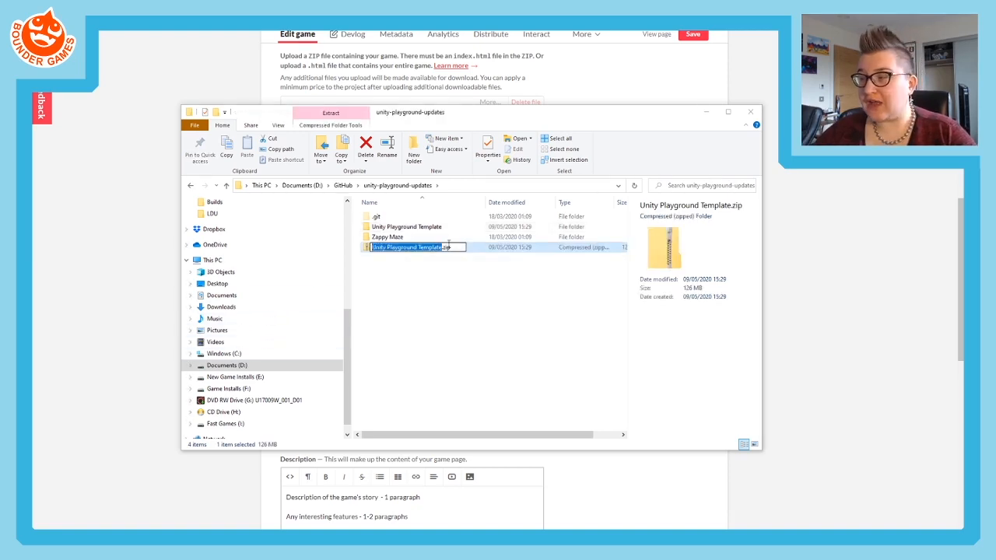
# - Rename the zipped Unity Playground Template file as Pantheon-SourceCode.zip
pyautogui.click(443, 247)
pyautogui.moveTo(444, 246); pyautogui.dragTo(362, 252)
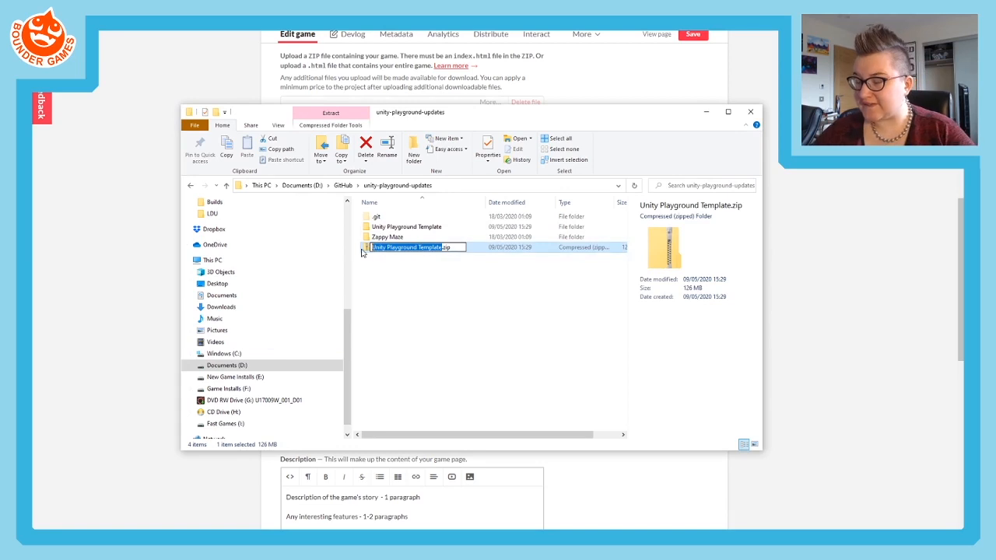
pyautogui.write('Pantheon-')
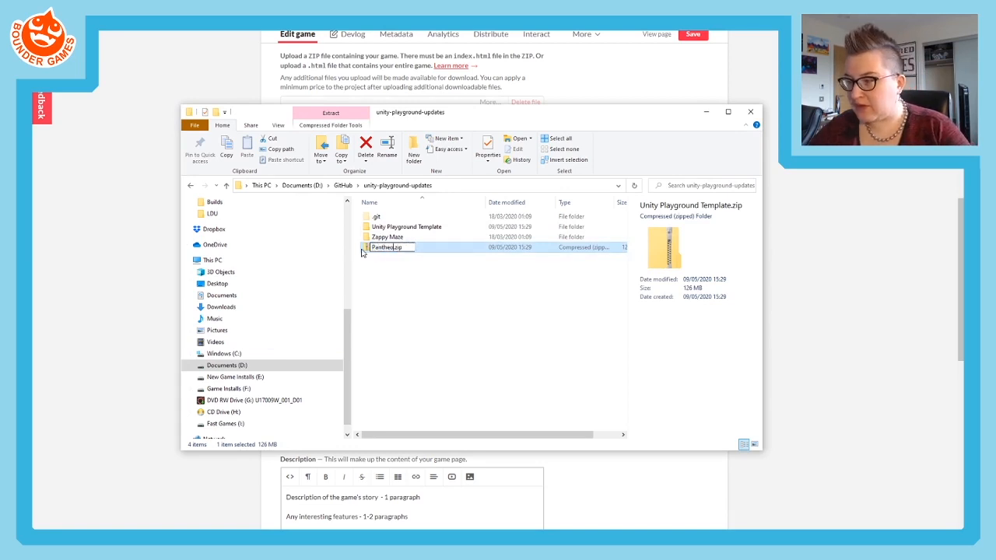
pyautogui.write('SourceCode')
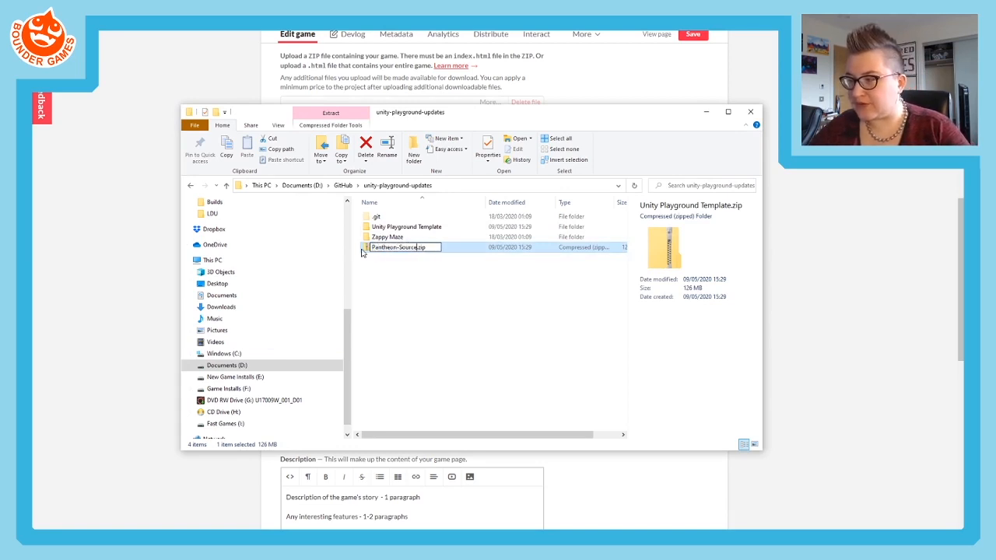
pyautogui.press('Return')
pyautogui.click(407, 247)
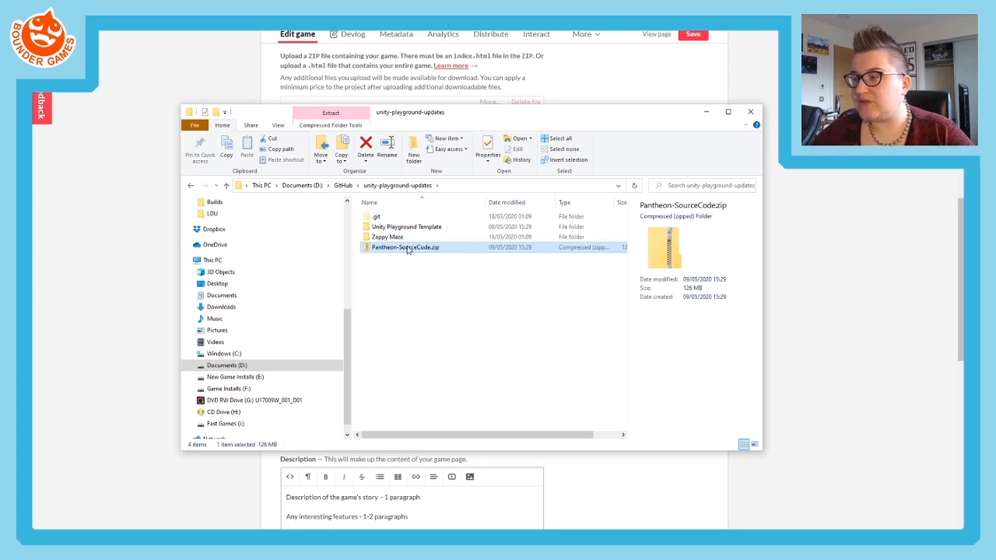
pyautogui.click(441, 308)
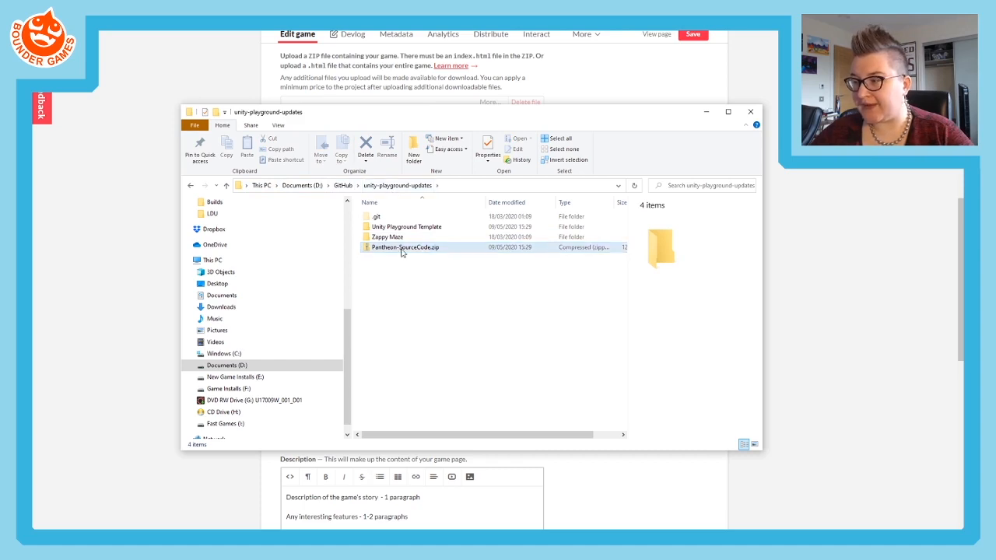
# - Back on the itch.io edit page, upload Pantheon-SourceCode.zip from unity-playground-updates and set its file type to Source code
pyautogui.click(137, 340)
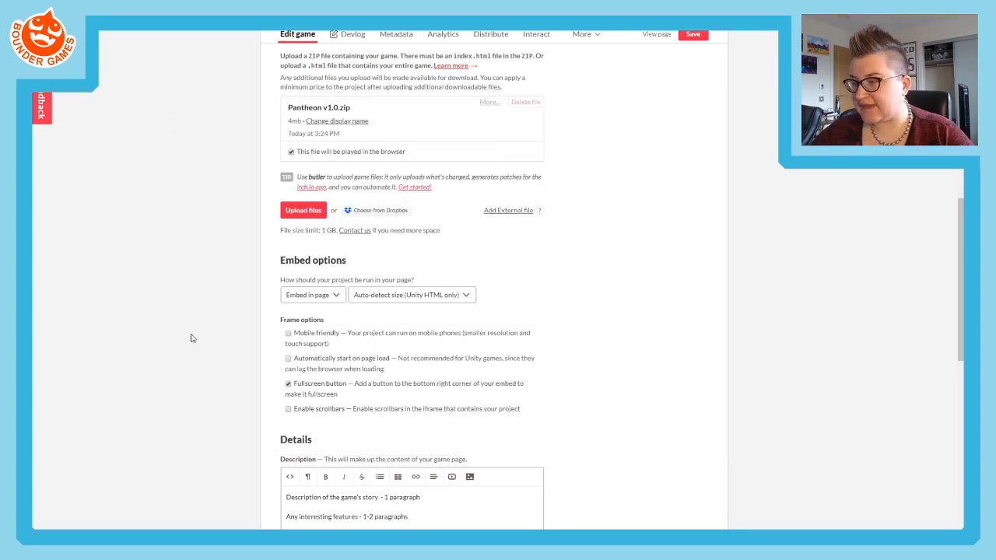
pyautogui.scroll(1, 220, 157)
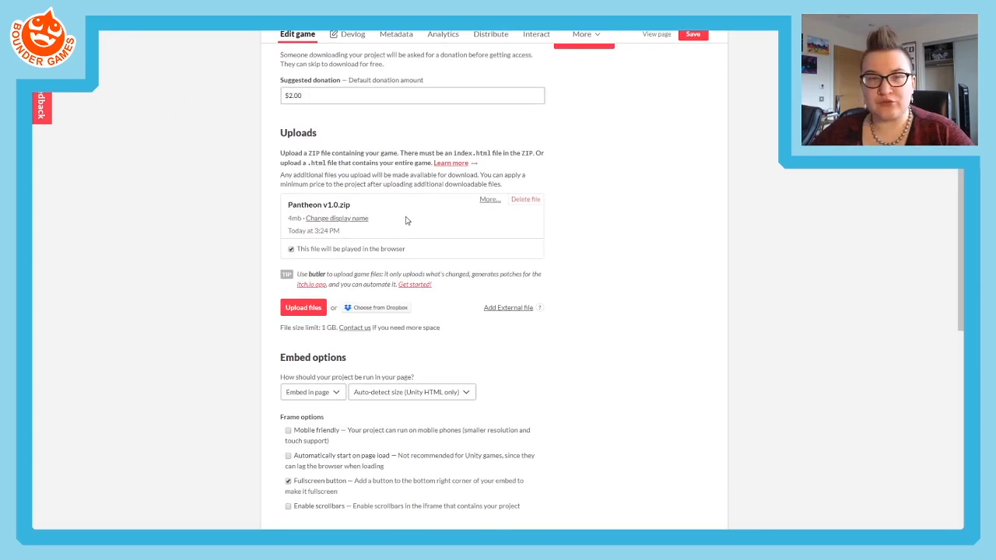
pyautogui.click(301, 309)
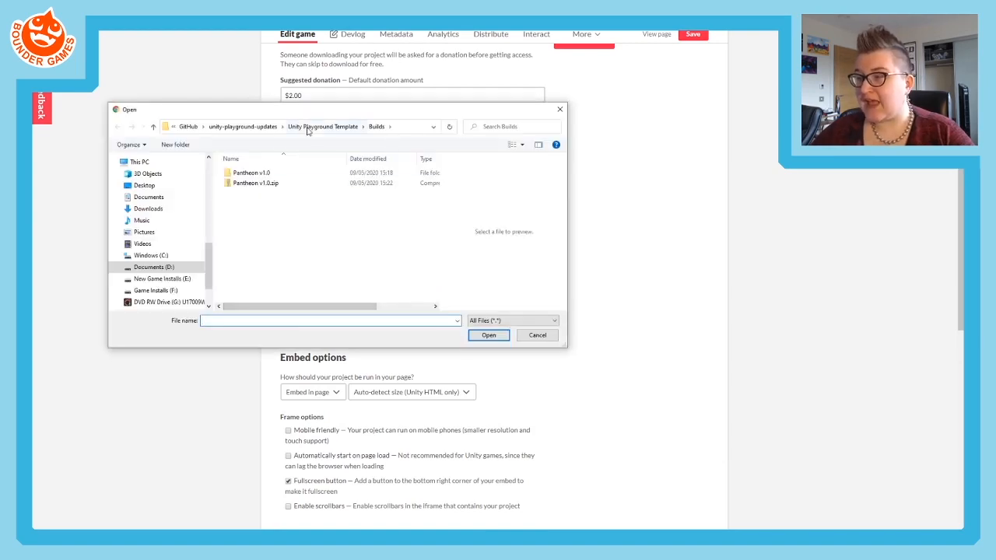
pyautogui.click(263, 127)
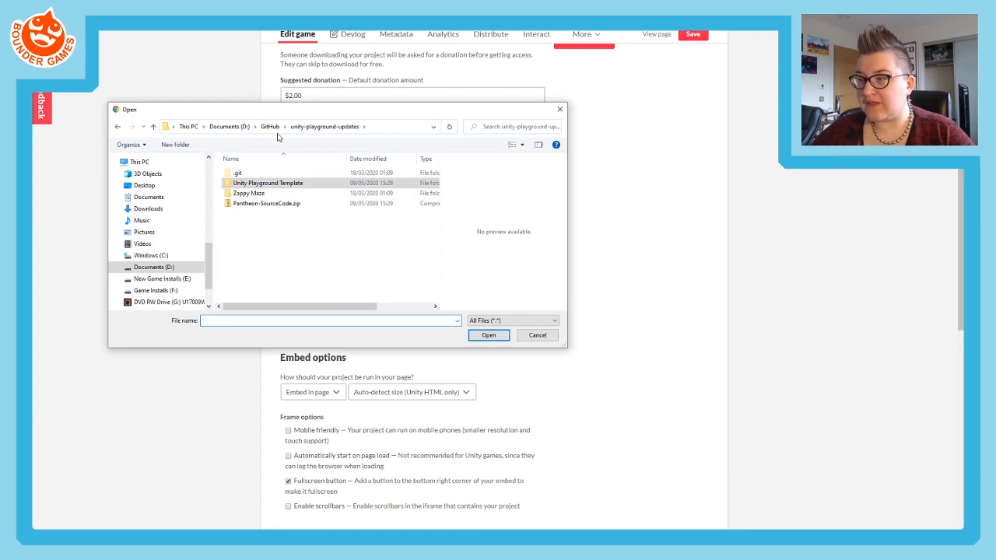
pyautogui.click(266, 204)
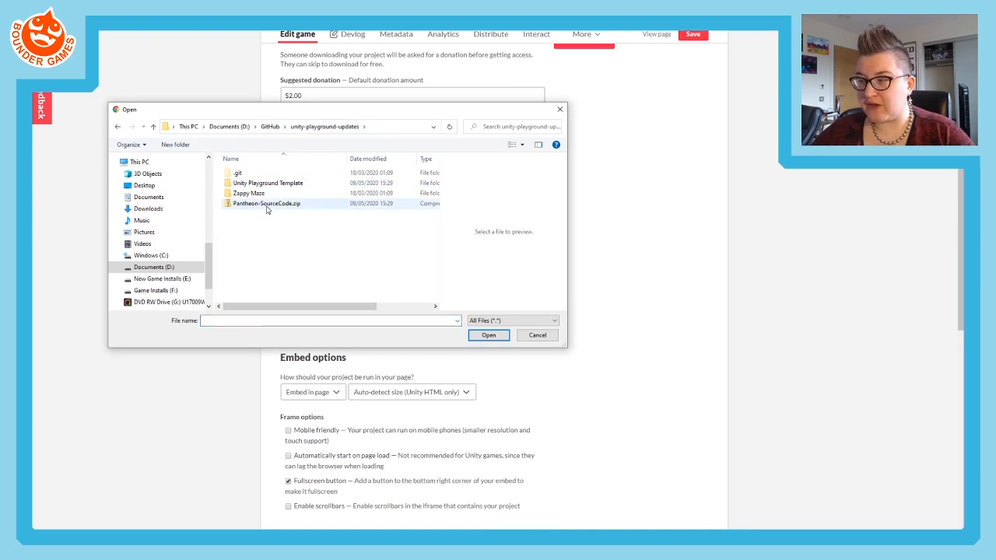
pyautogui.click(487, 335)
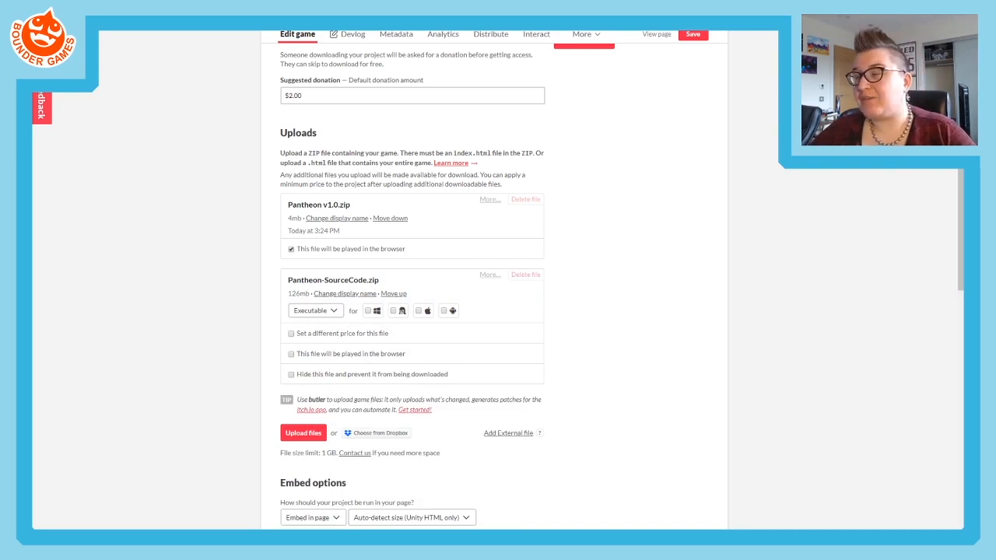
pyautogui.click(334, 311)
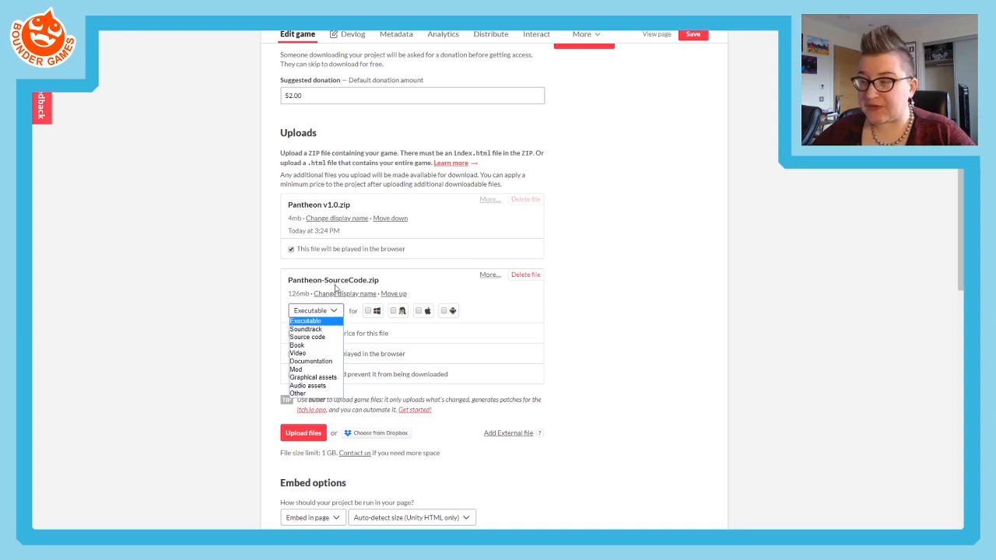
pyautogui.click(305, 337)
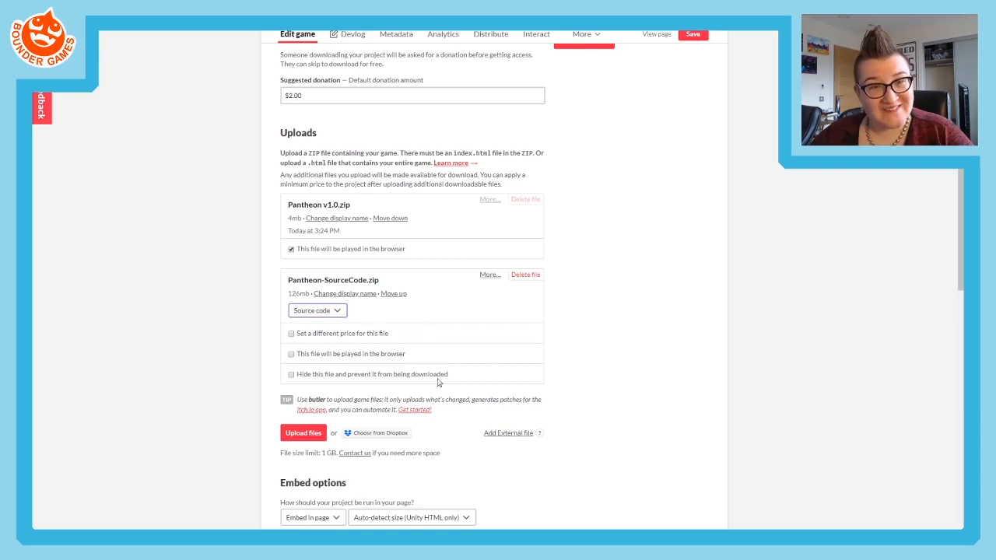
# - Add an external file entry to the uploads and give it the display name Bitbucket Source Code
pyautogui.click(515, 436)
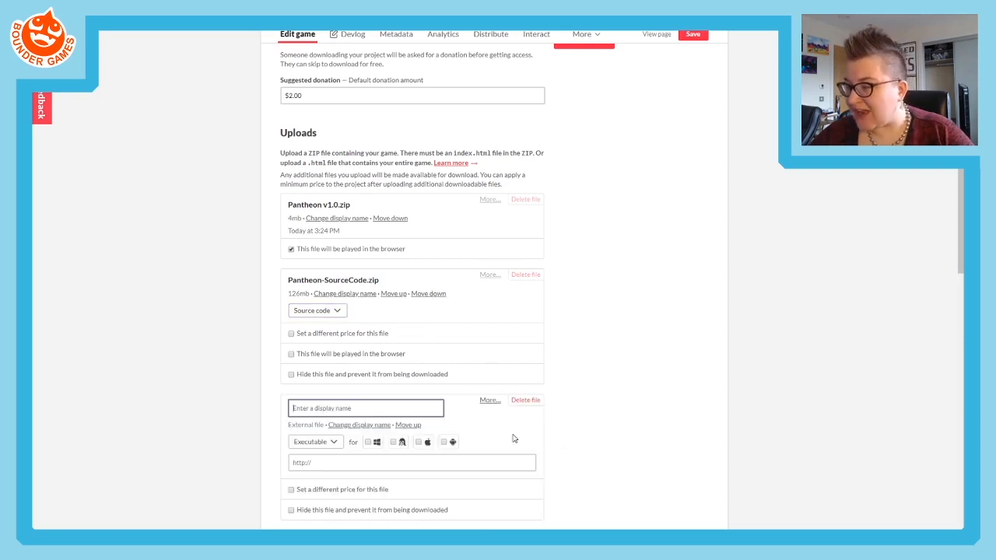
pyautogui.click(296, 466)
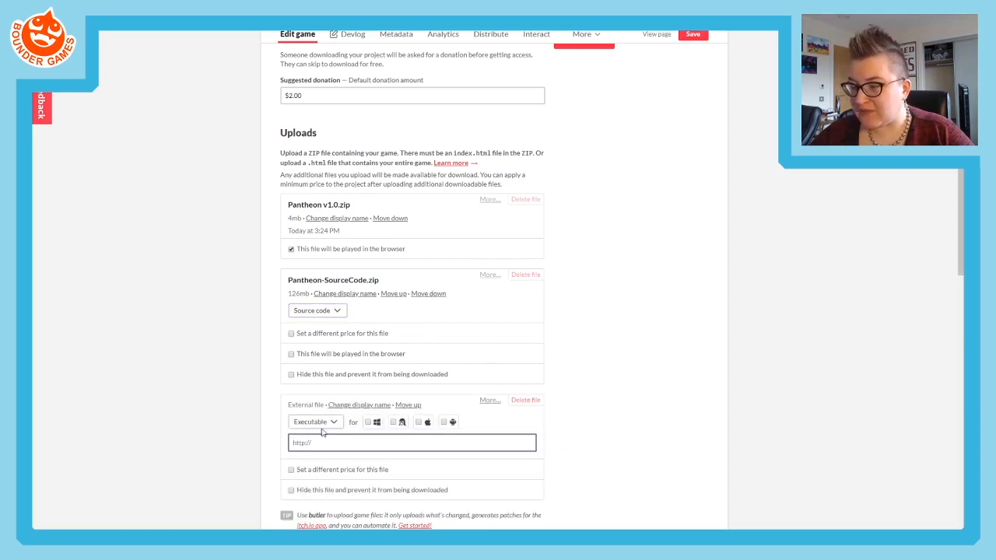
pyautogui.click(324, 423)
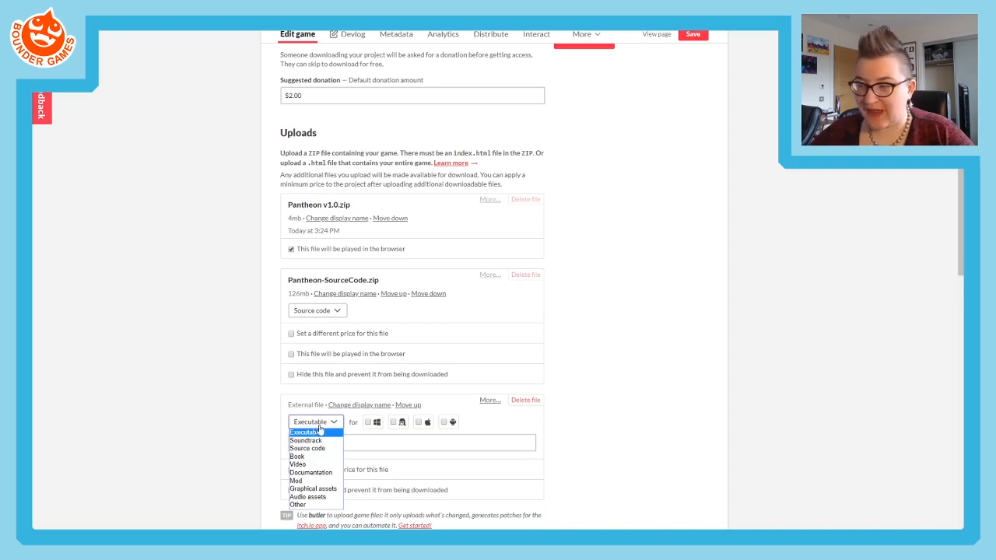
pyautogui.click(372, 406)
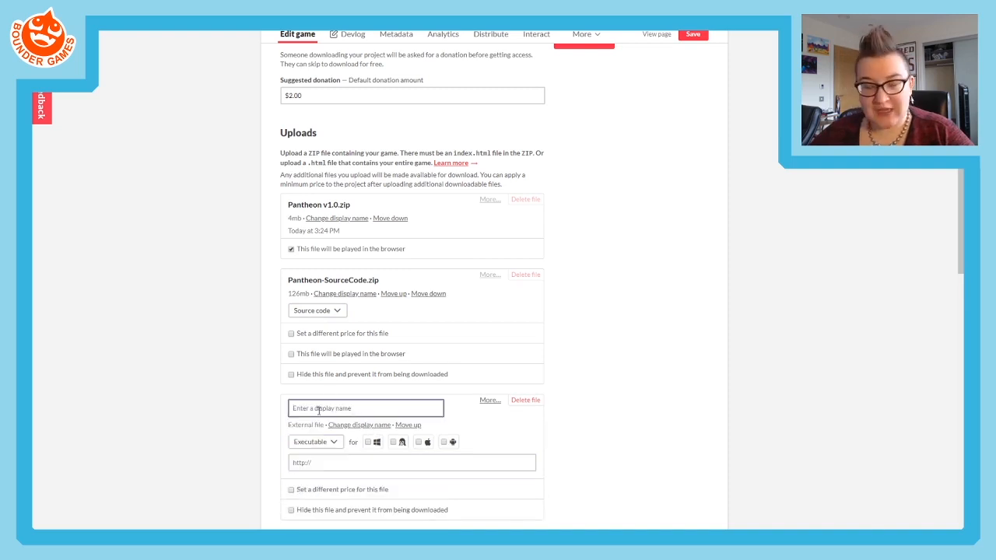
pyautogui.write('Source Code')
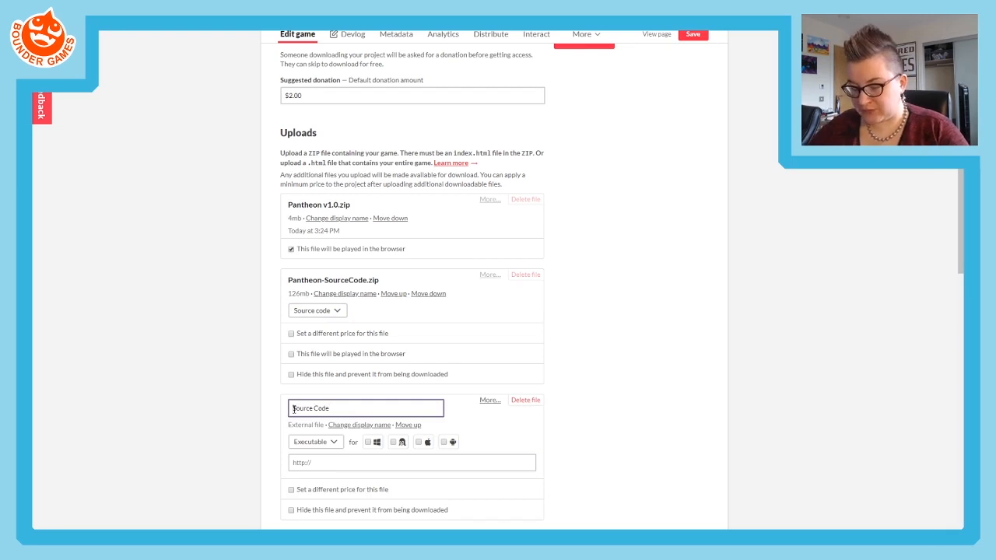
pyautogui.click(292, 409)
pyautogui.write('Bitbucket')
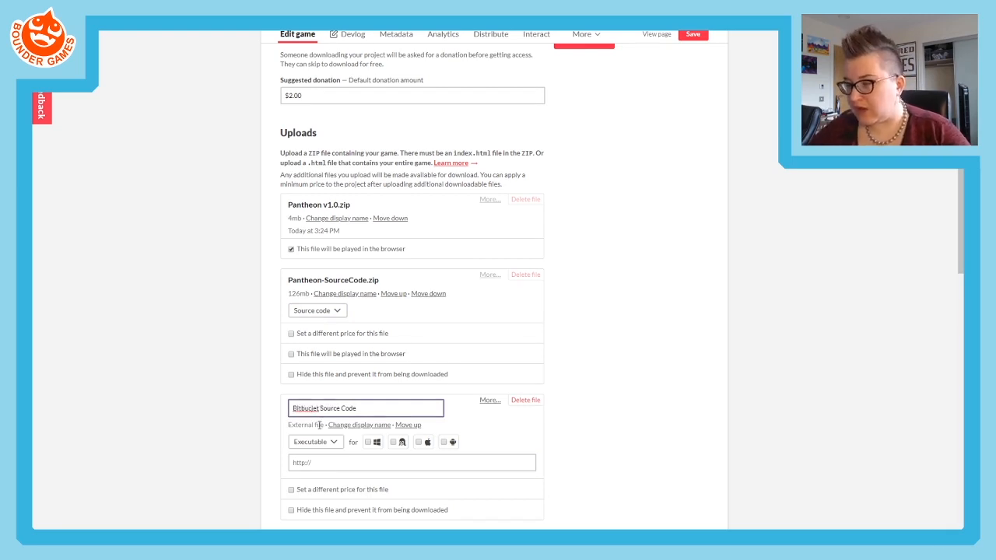
pyautogui.click(312, 407)
pyautogui.press('BackSpace')
pyautogui.write('k')
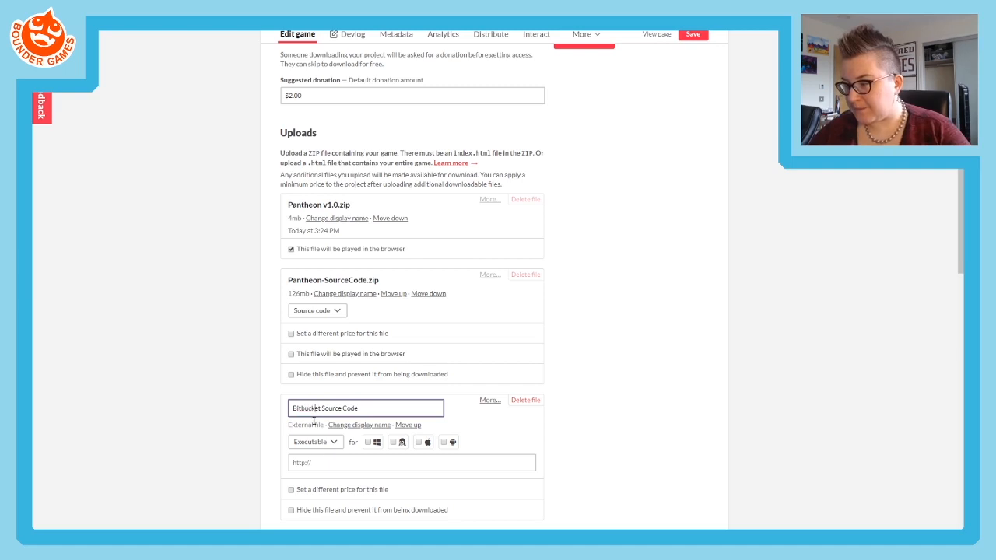
# - Set the external file's type to Source code and start editing its web address
pyautogui.click(316, 442)
pyautogui.click(320, 470)
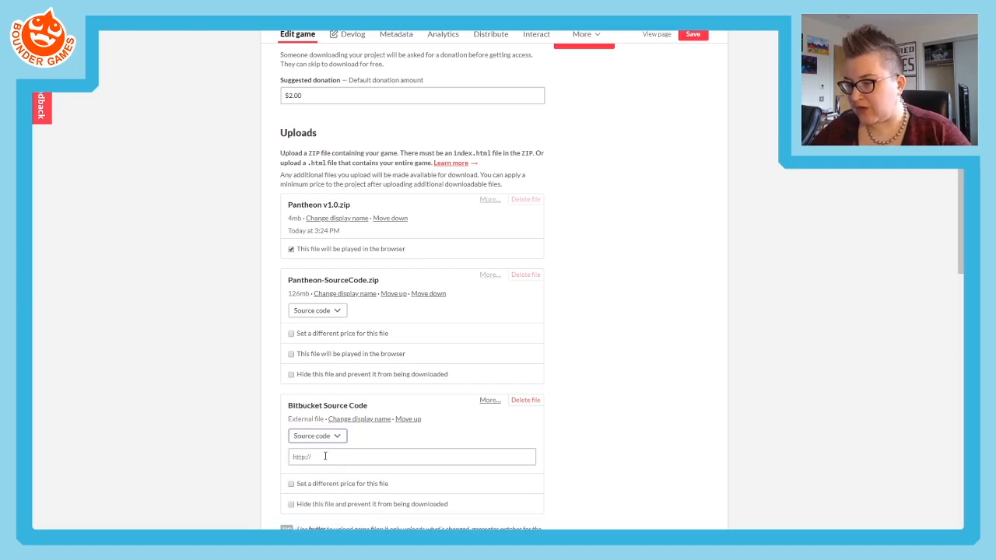
pyautogui.click(326, 456)
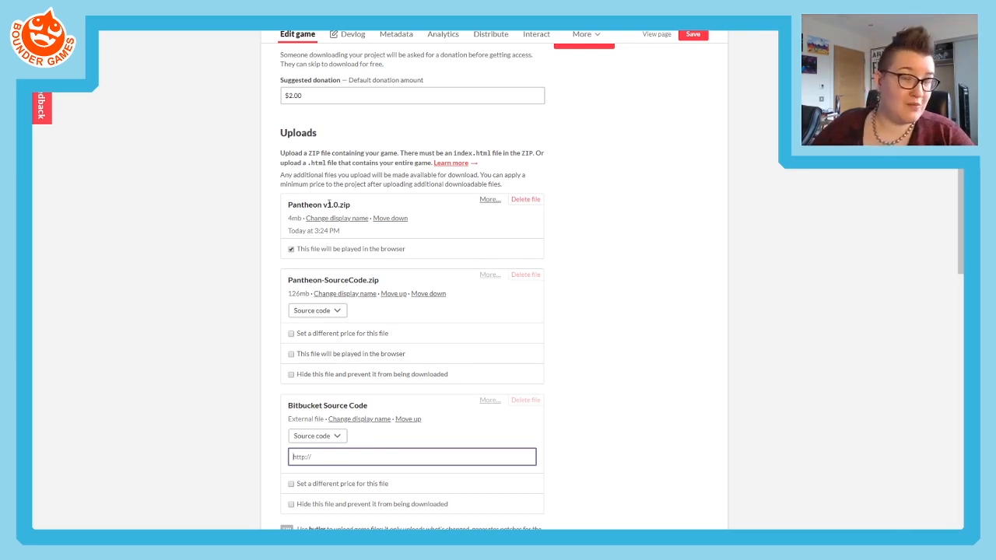
# - Delete the Bitbucket Source Code external file entry from the uploads
pyautogui.scroll(-3, 423, 454)
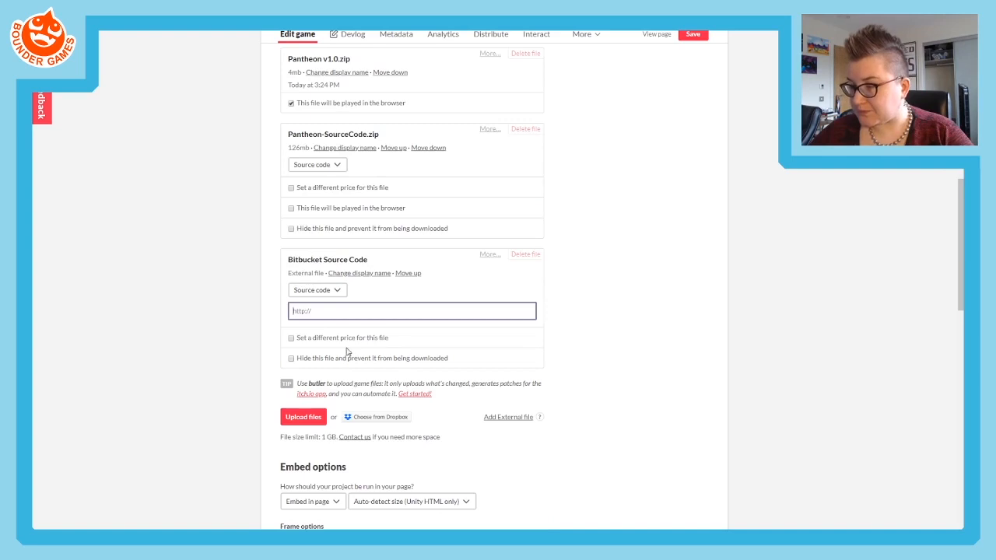
pyautogui.click(525, 254)
pyautogui.click(545, 70)
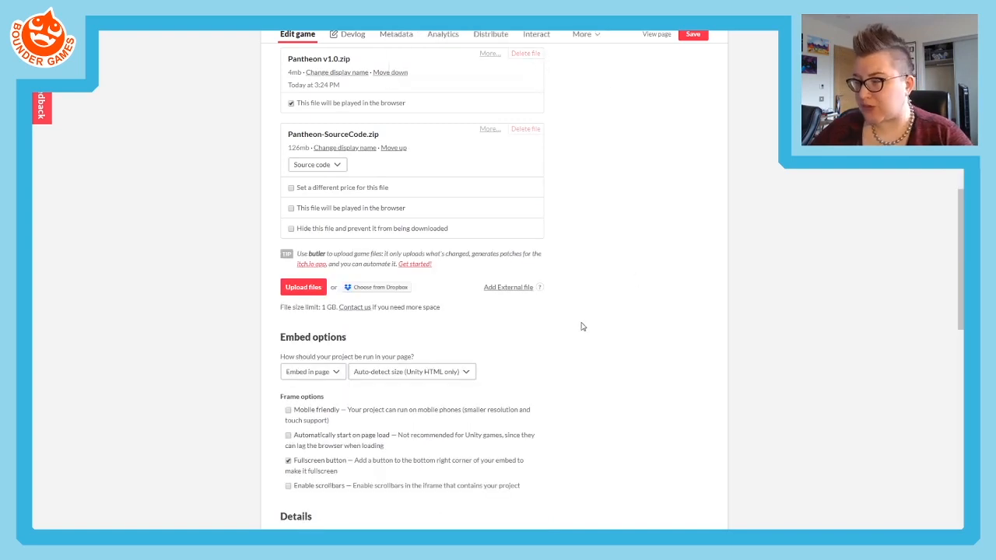
# - Set the game's visibility and access to Public and save the game's edit page
pyautogui.scroll(-2, 583, 325)
pyautogui.scroll(5, 580, 327)
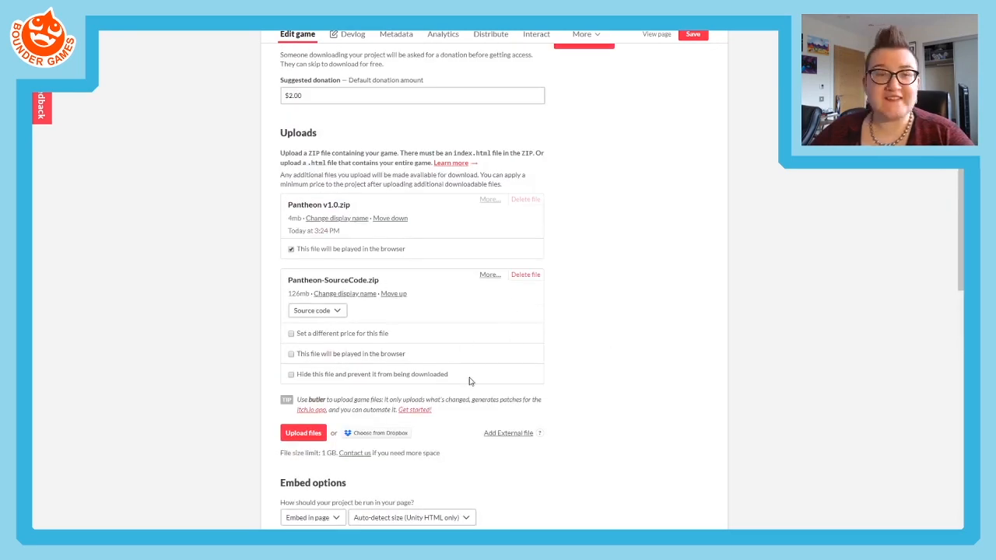
pyautogui.scroll(-15, 467, 374)
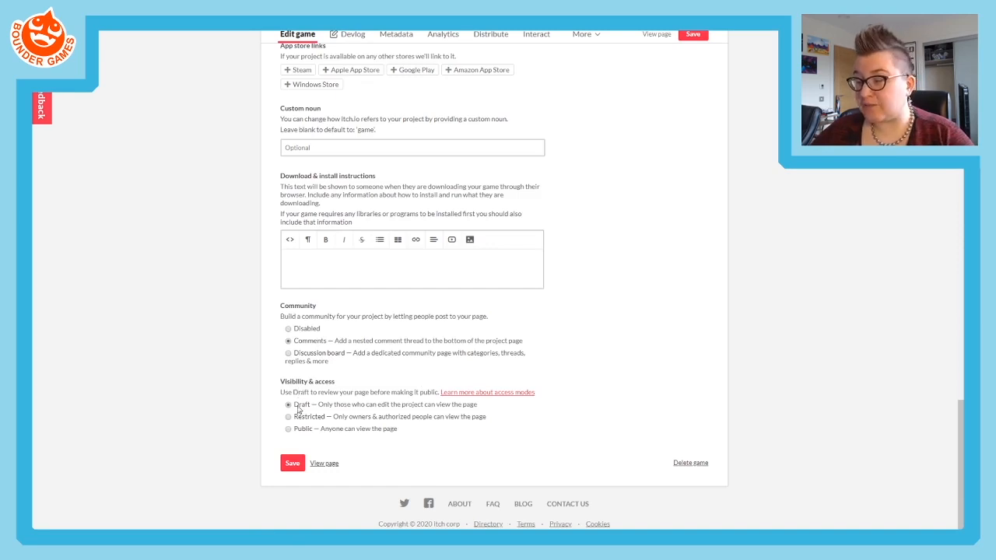
pyautogui.click(288, 429)
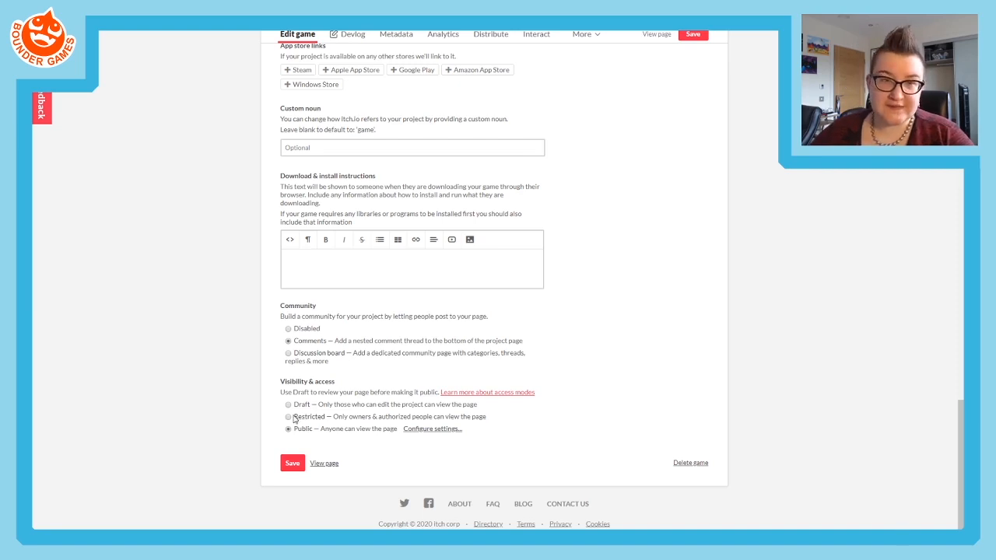
pyautogui.click(293, 418)
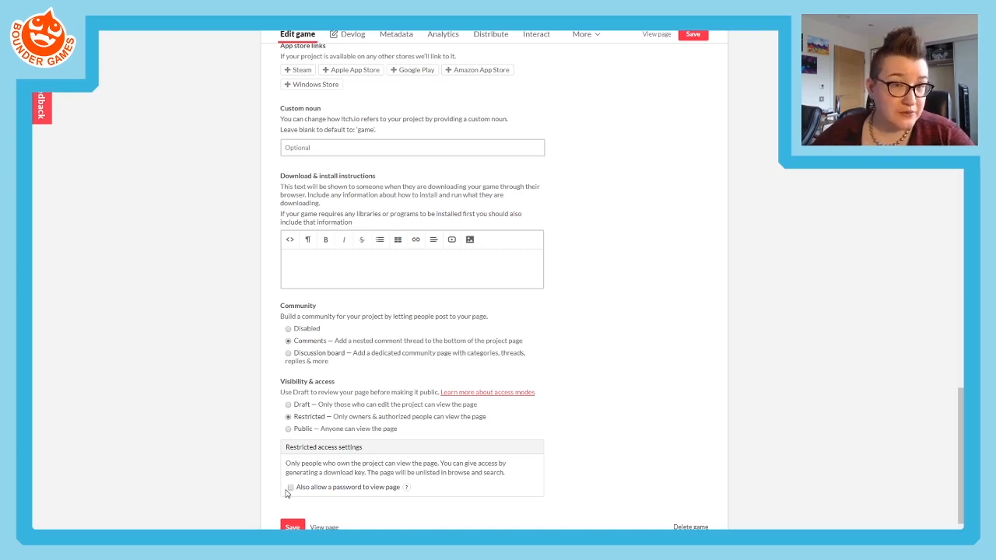
pyautogui.click(288, 430)
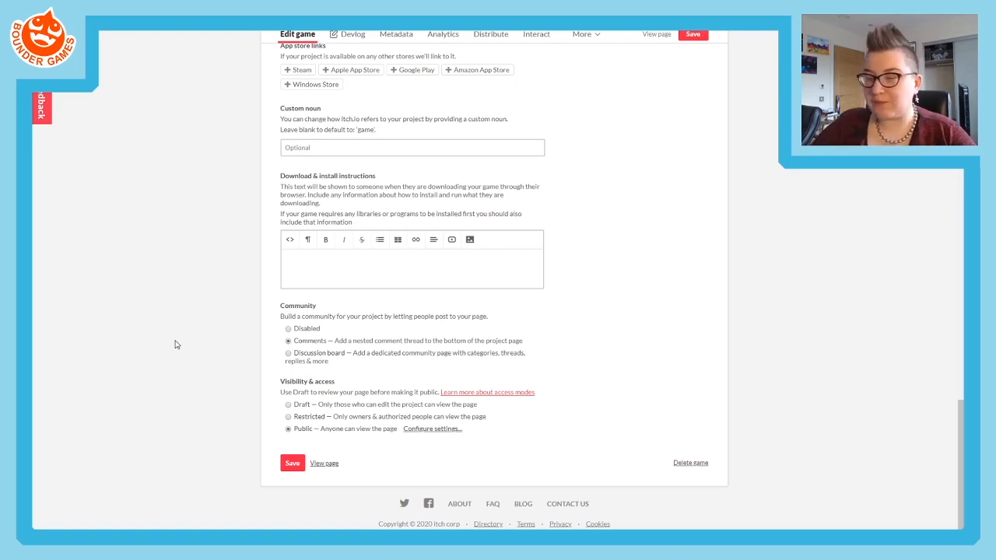
pyautogui.click(291, 465)
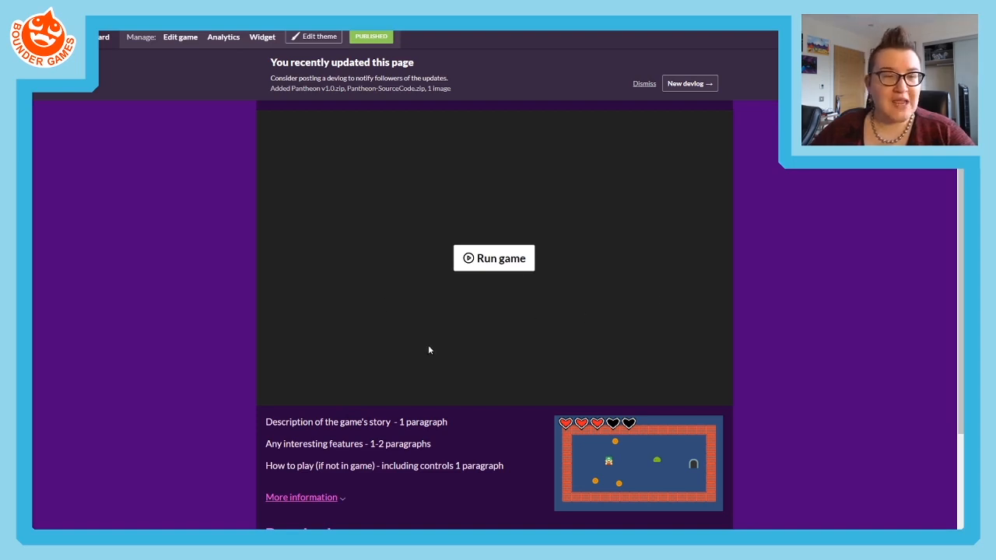
# - Check the Download section of the published Pantheon page, leave the browser's full screen and select the page's complete URL
pyautogui.scroll(-2, 624, 418)
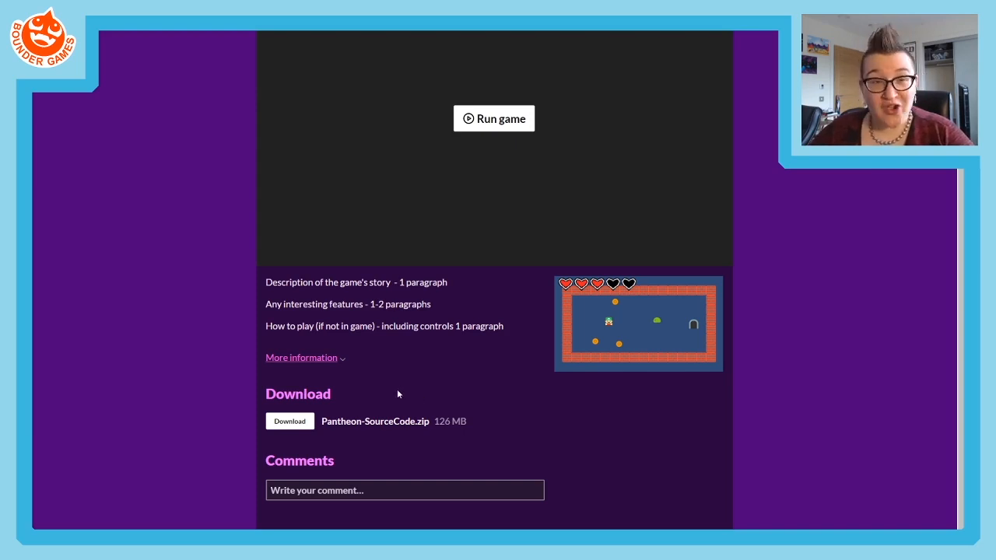
pyautogui.scroll(2, 396, 391)
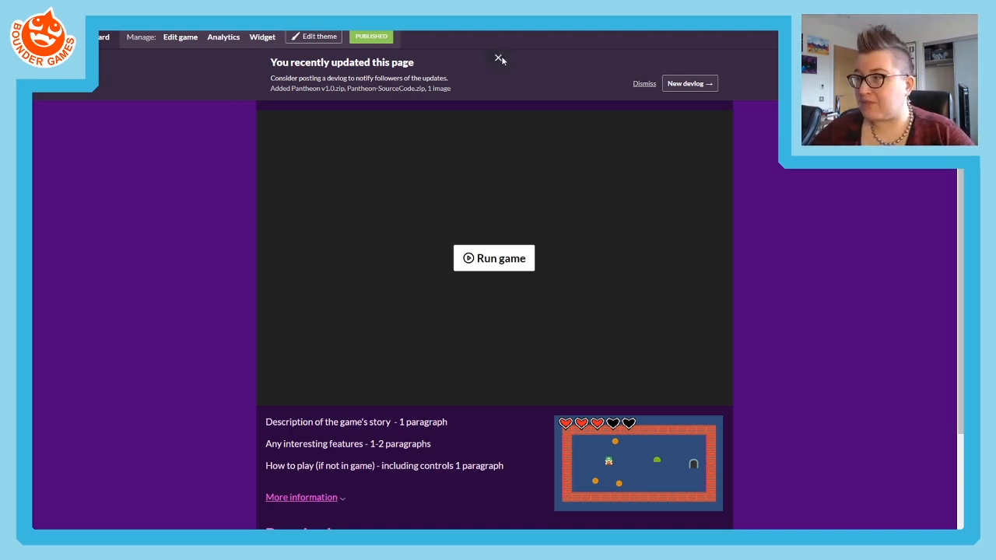
pyautogui.click(501, 59)
pyautogui.click(200, 49)
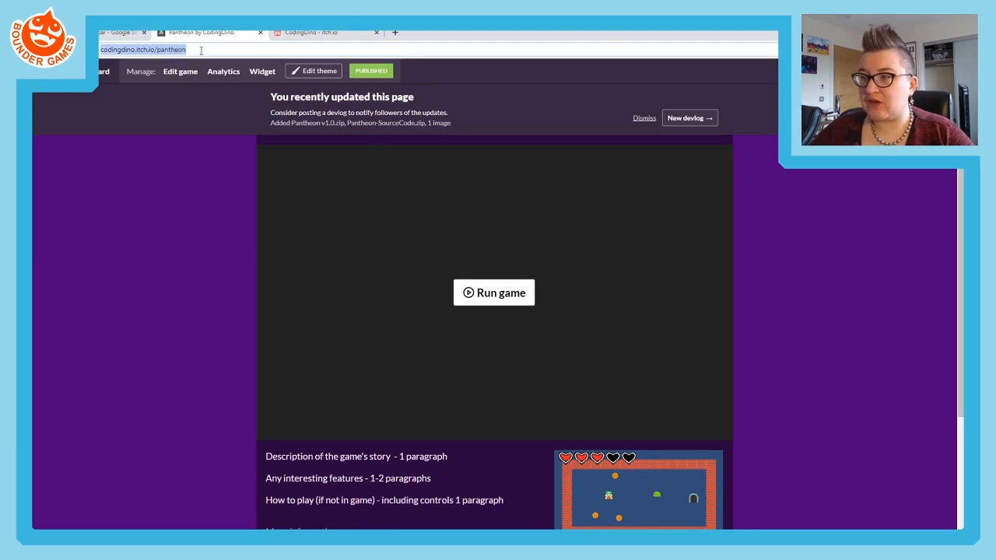
pyautogui.moveTo(198, 51); pyautogui.dragTo(94, 50)
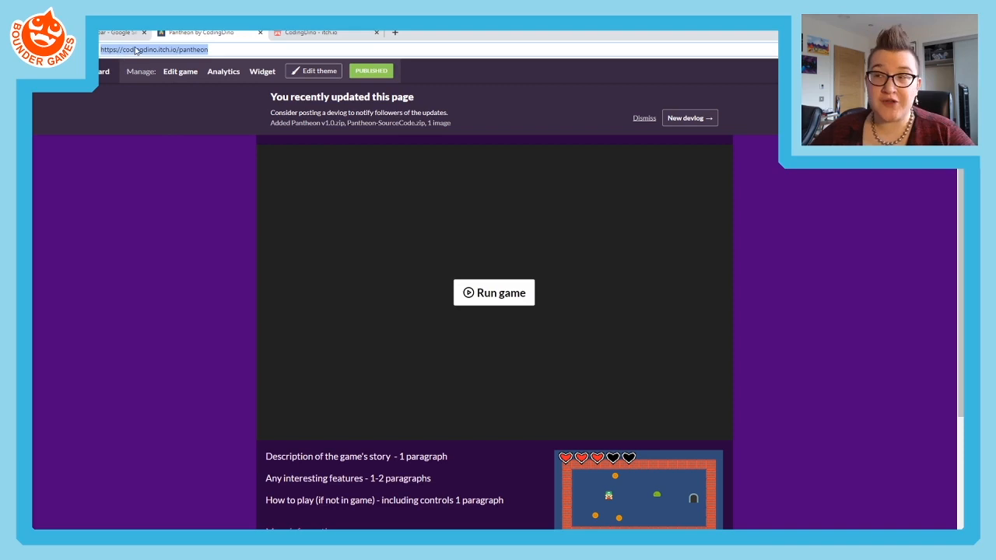
pyautogui.click(208, 52)
pyautogui.moveTo(219, 51); pyautogui.dragTo(98, 51)
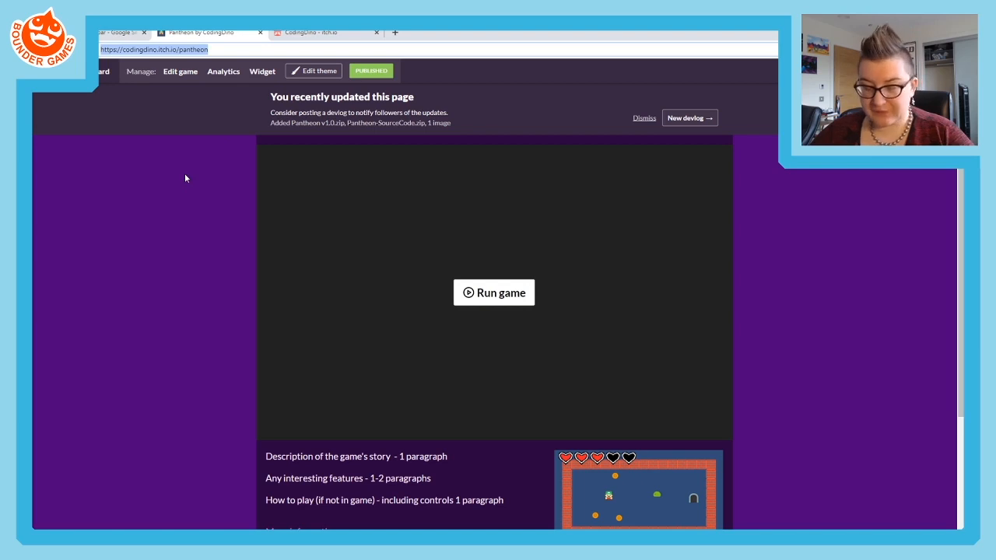